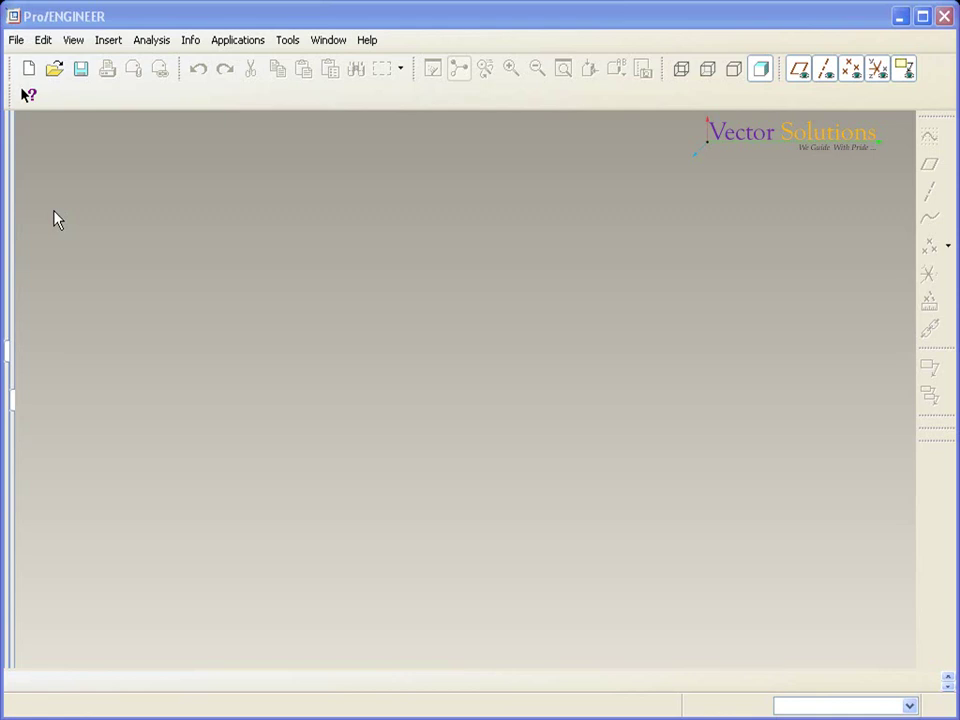
Start a new assembly file named FLANGE-COUPLING with Use default template unchecked.
click(29, 70)
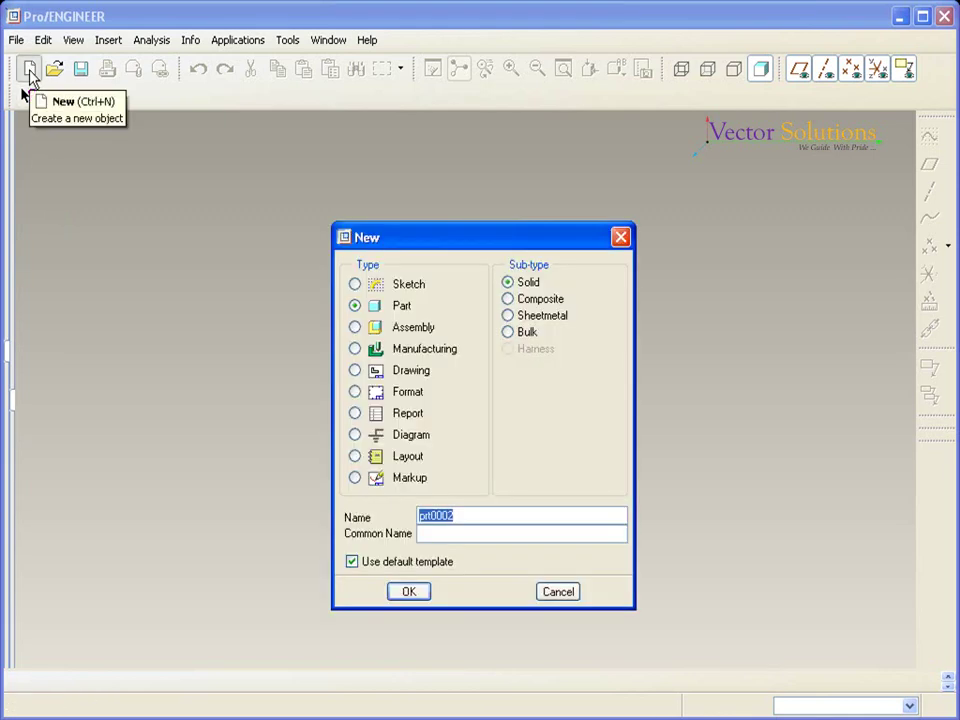
click(355, 328)
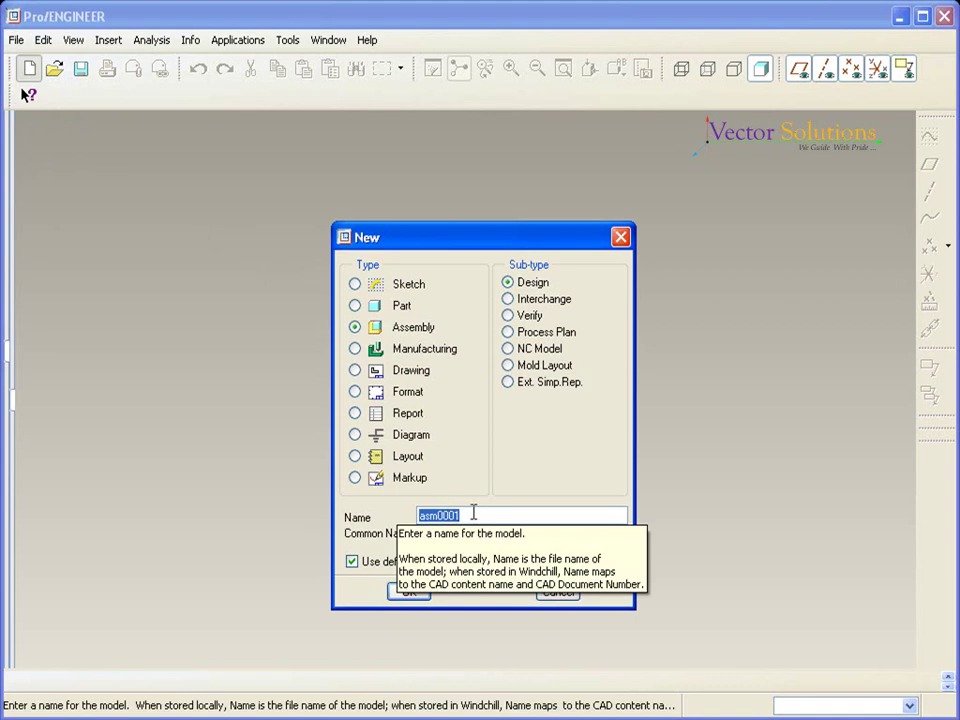
text(FLANGE-COUPLING)
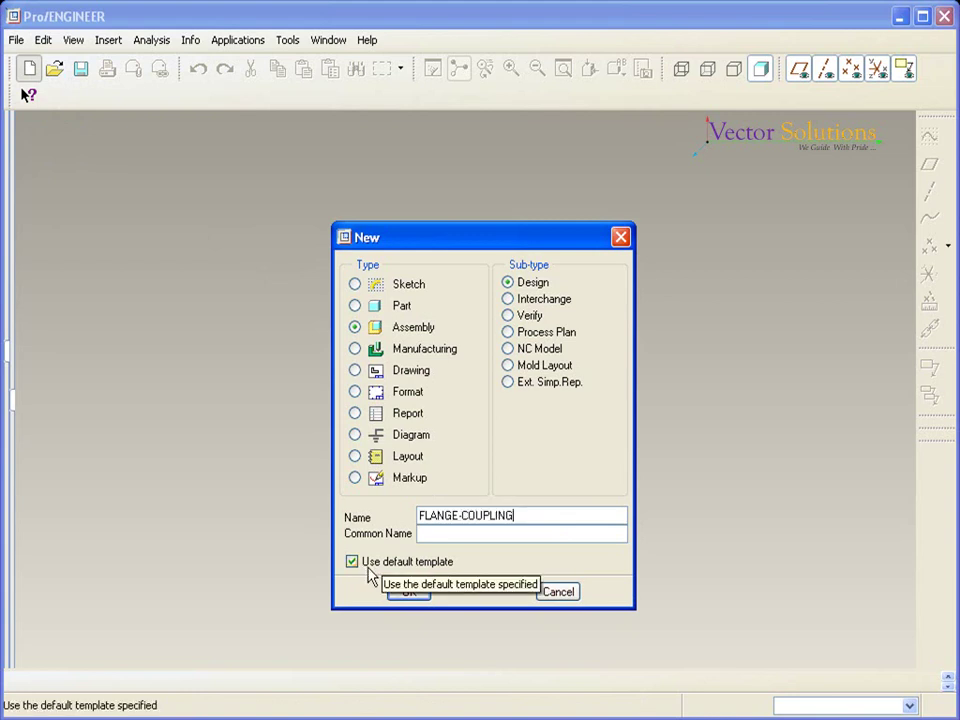
click(352, 563)
Create the assembly from the mmns_asm_design template.
click(409, 591)
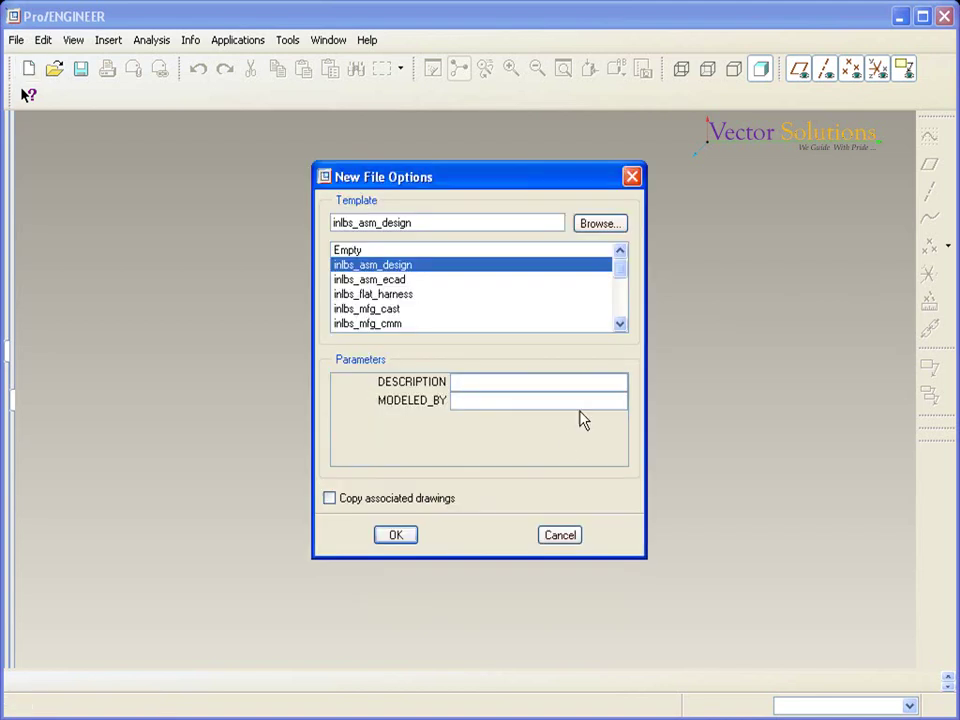
scroll(620, 280, down, 1)
drag(620, 280, 622, 297)
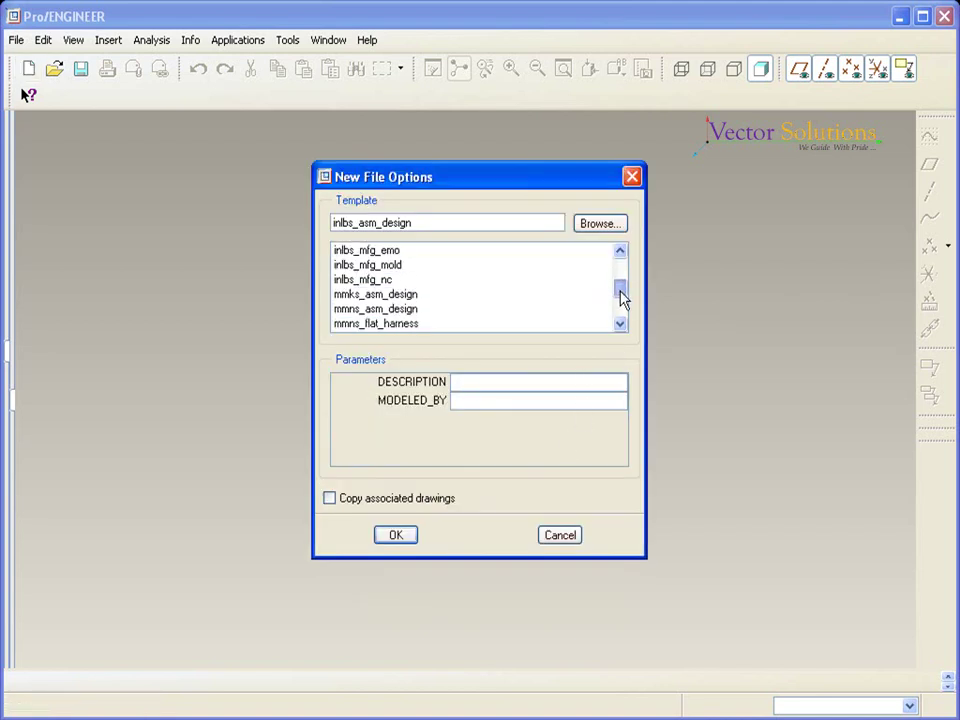
click(339, 316)
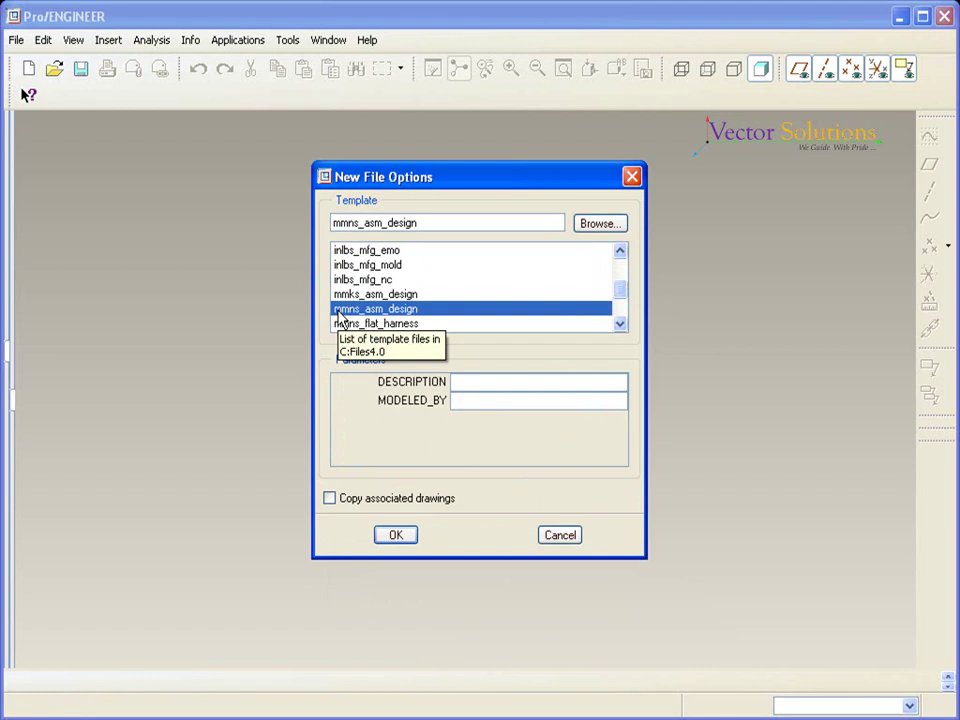
click(403, 536)
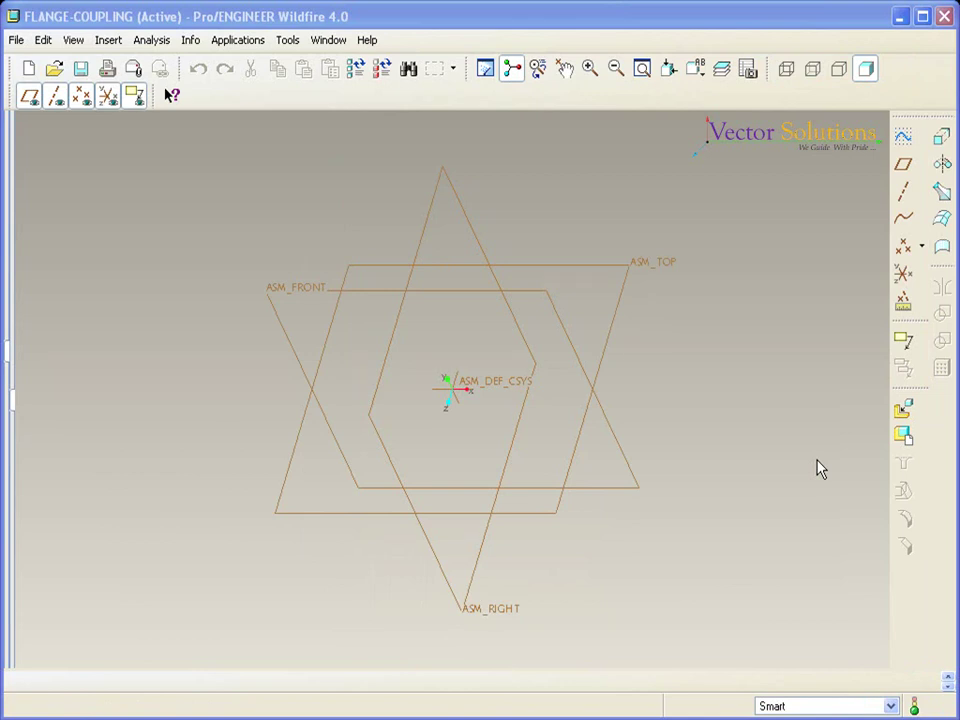
Assemble 1-flange-male.prt and fix it with a Default constraint.
click(905, 409)
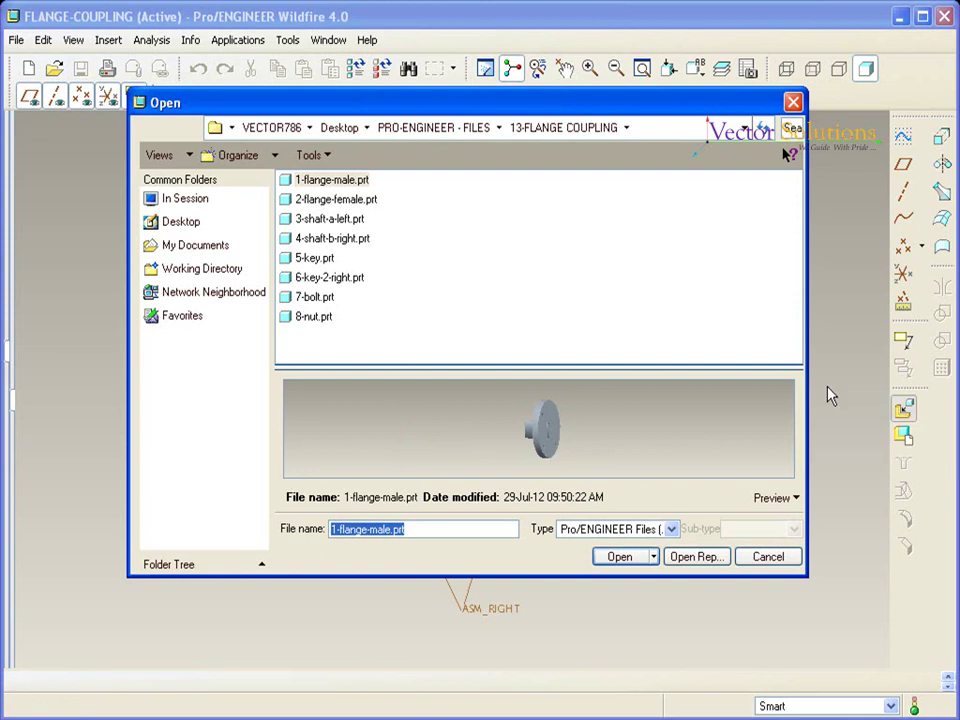
click(362, 184)
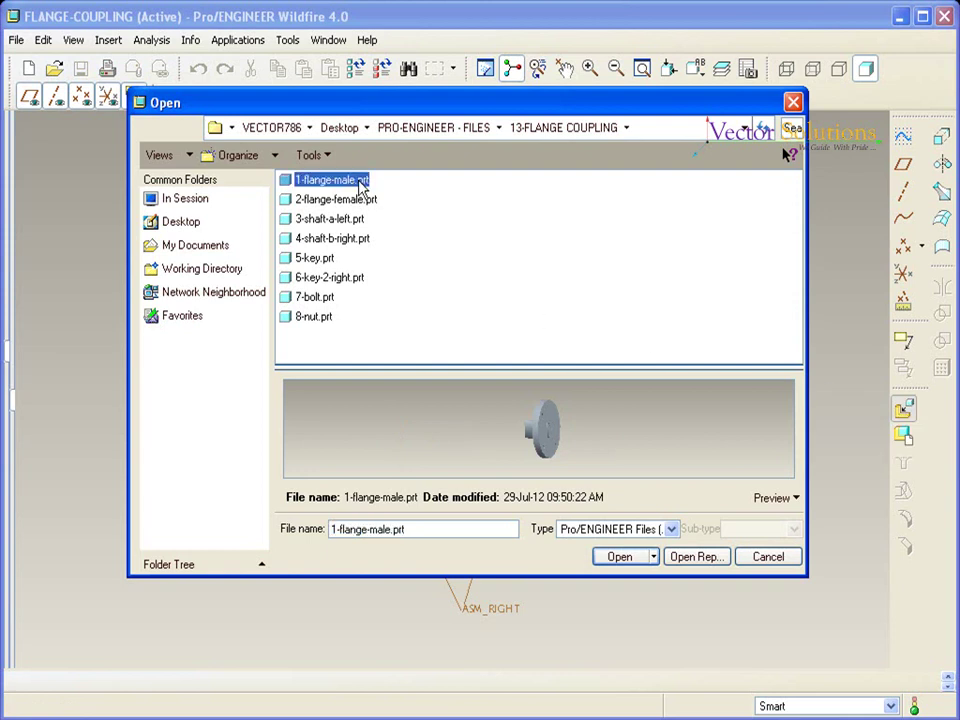
click(634, 560)
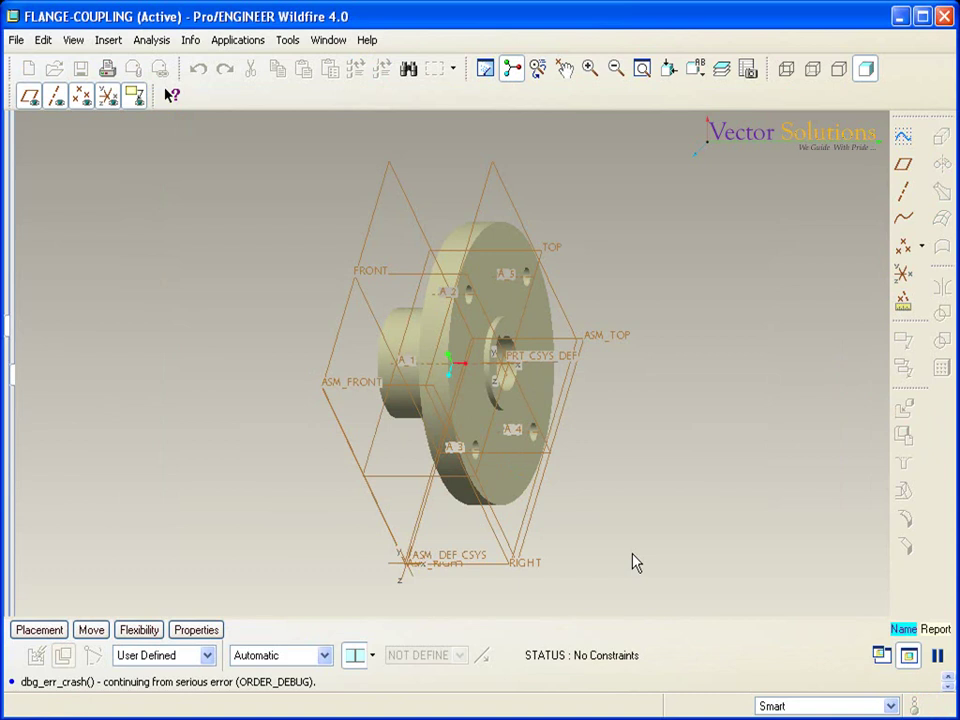
click(324, 655)
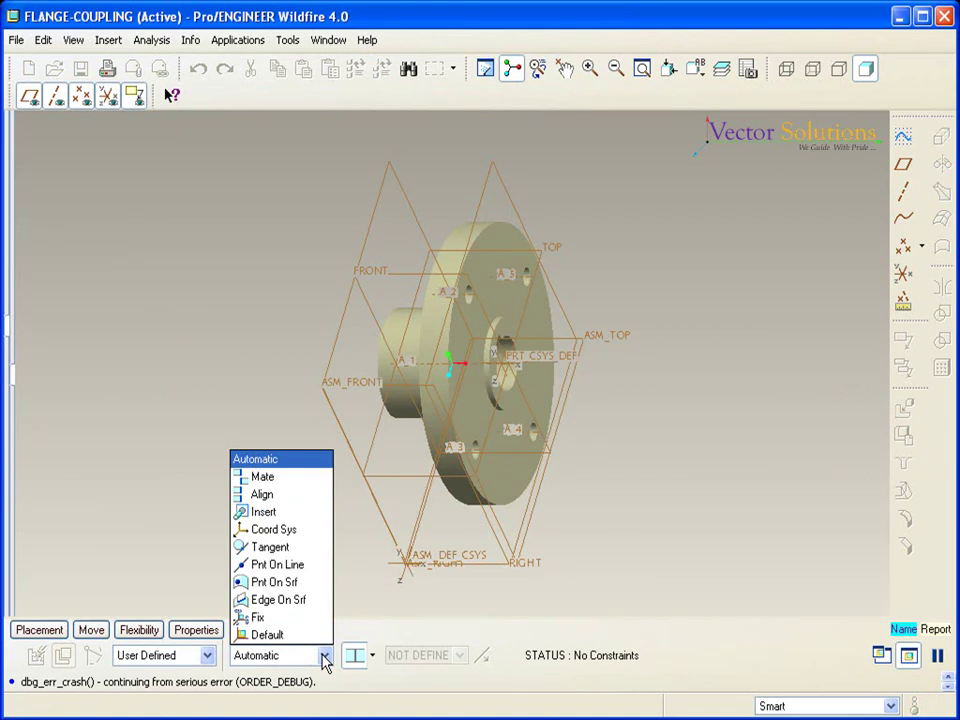
click(298, 638)
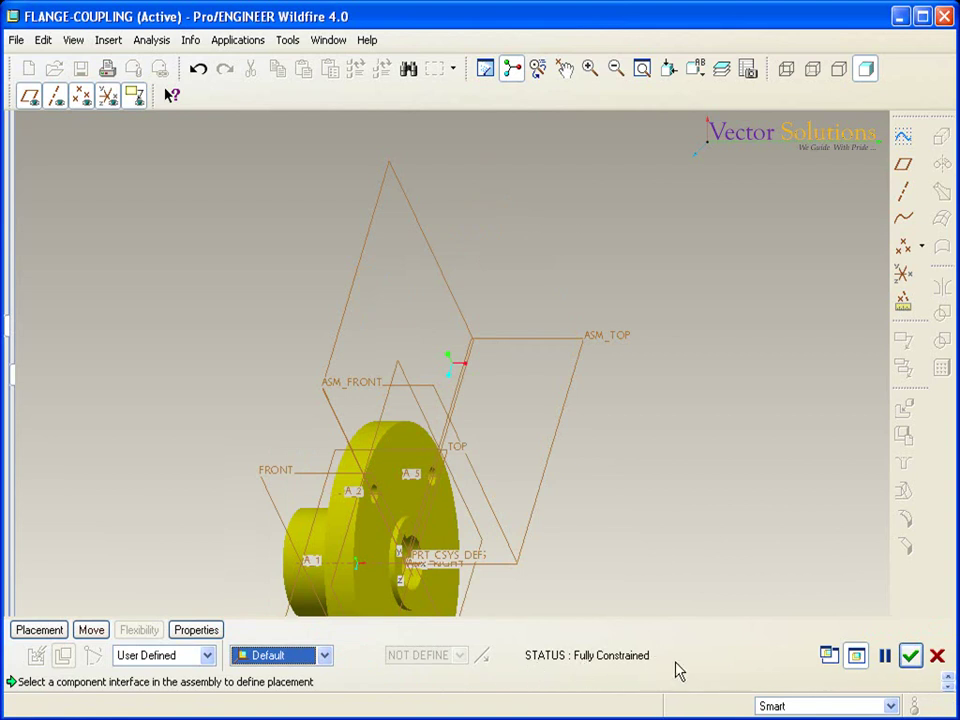
click(910, 656)
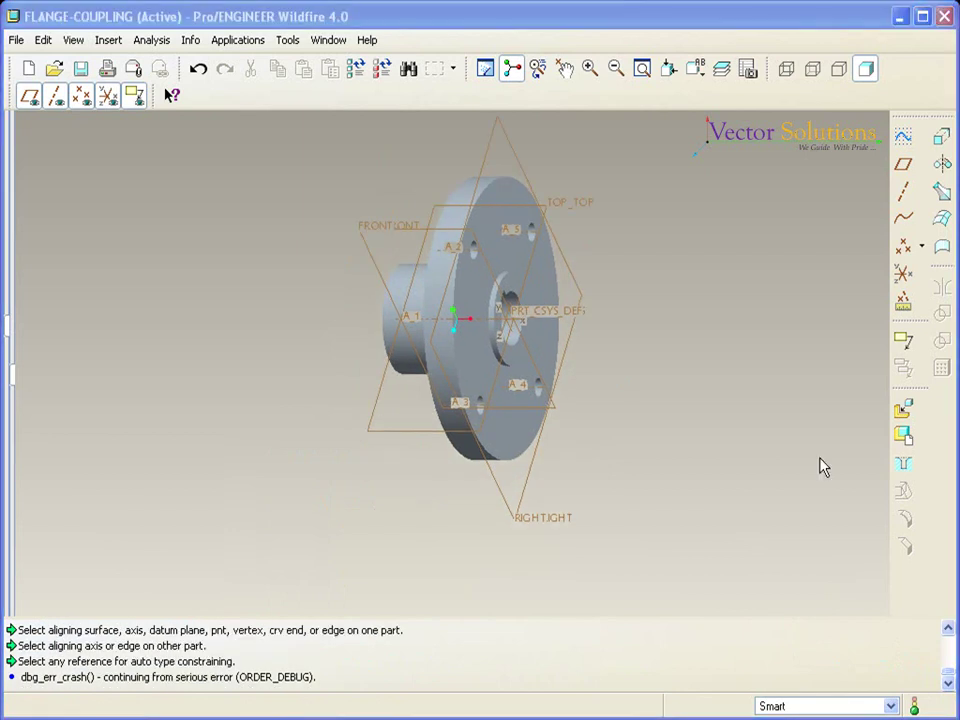
click(903, 410)
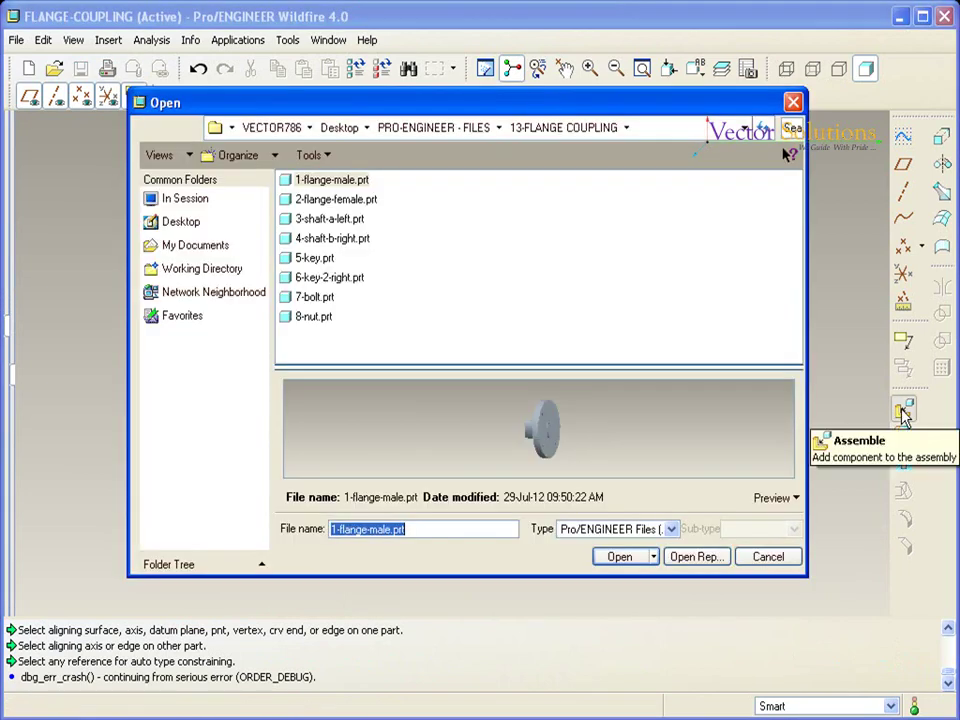
Load 2-flange-female.prt and align its central axis with the male flange's axis A_1.
click(356, 205)
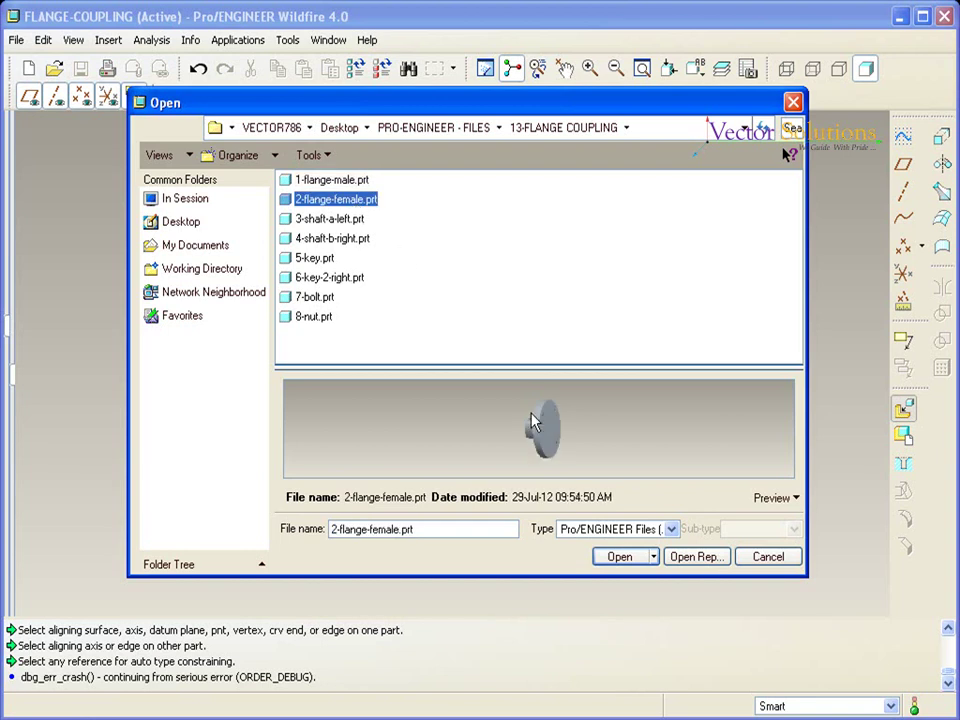
click(619, 556)
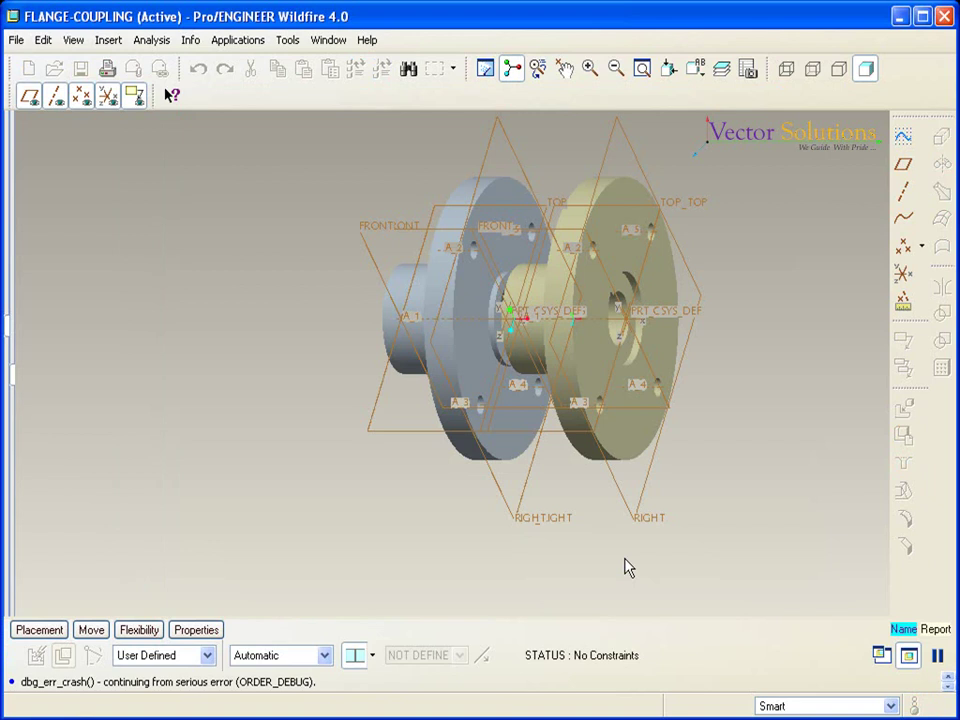
click(64, 632)
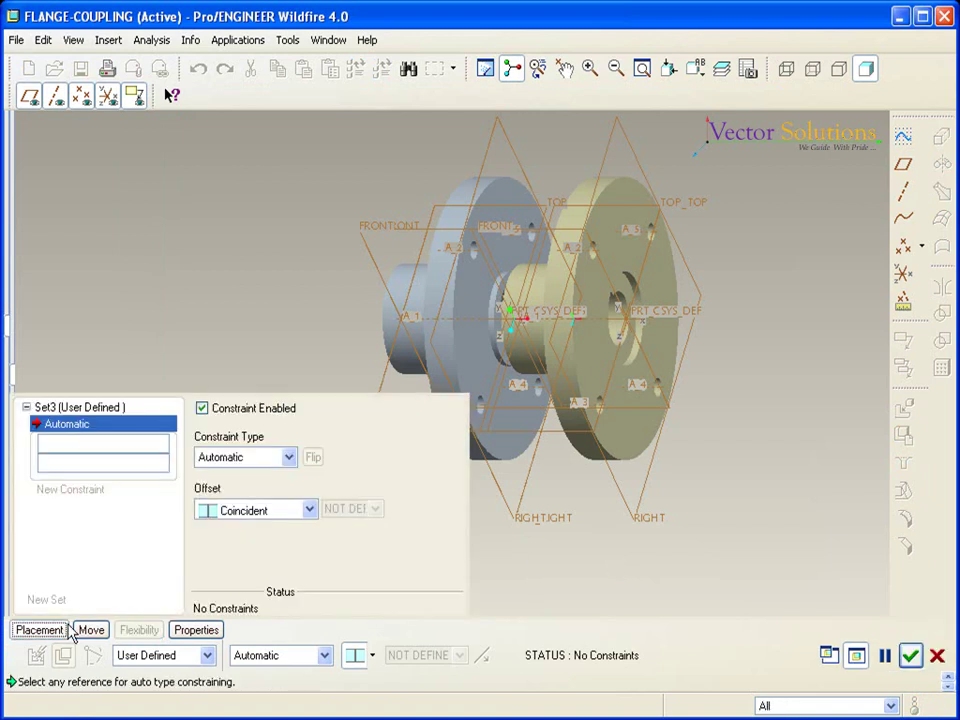
click(289, 457)
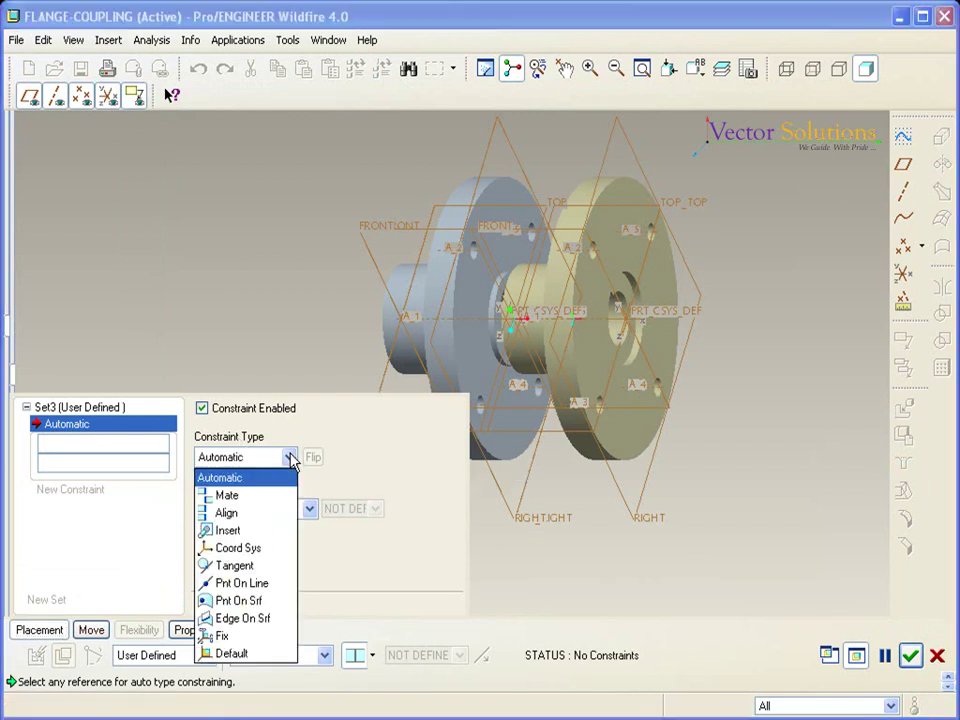
click(276, 513)
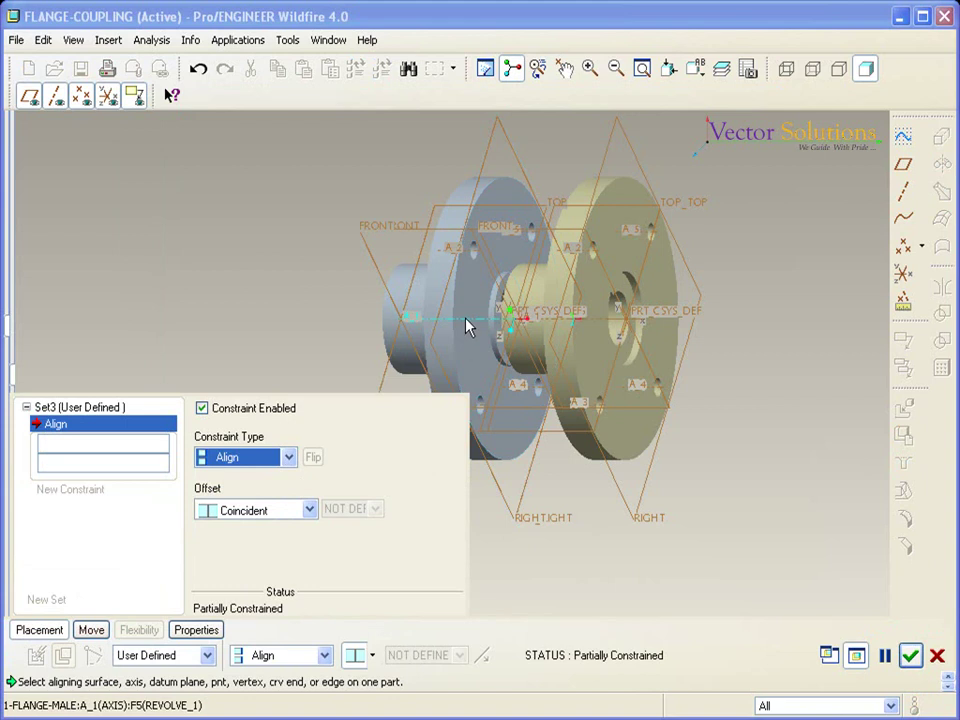
click(466, 326)
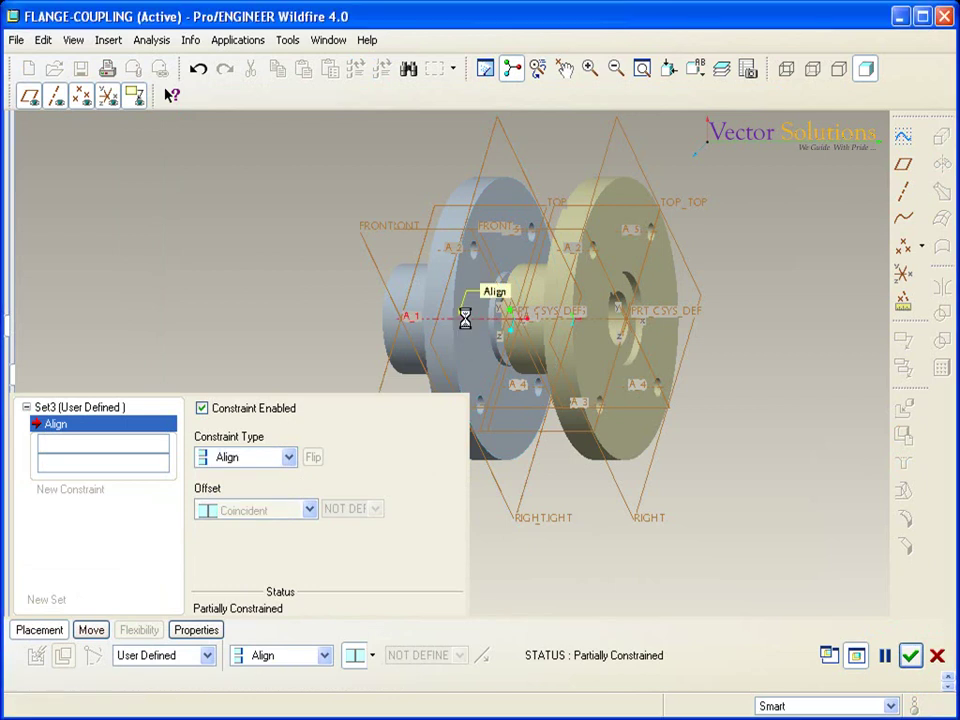
click(616, 326)
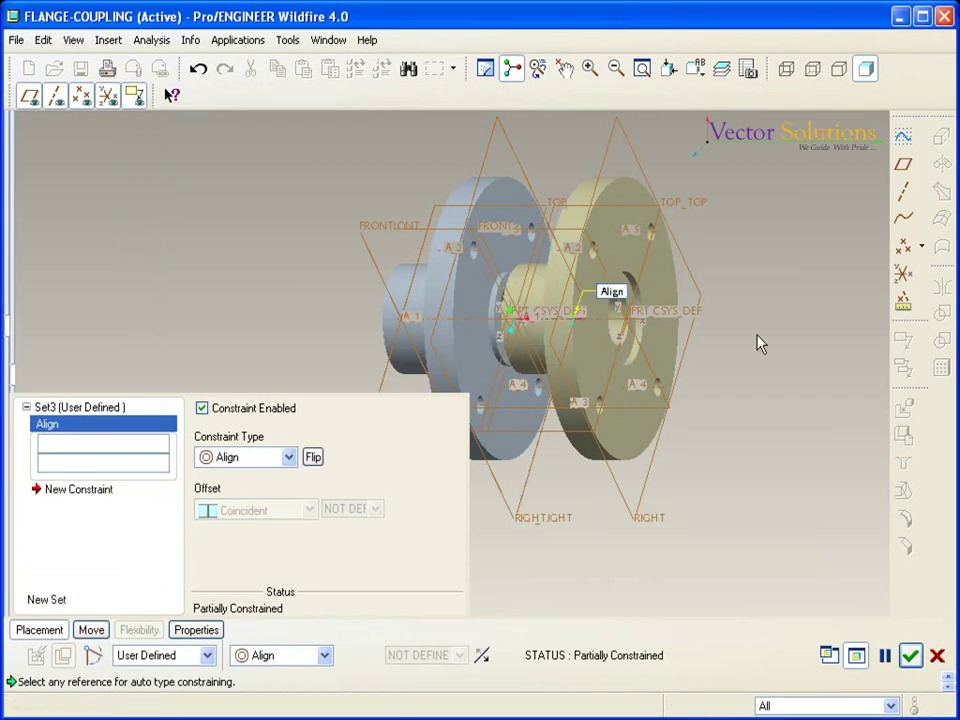
Align the female flange's bolt-hole axis A_2 with the male flange's axis A_3.
click(108, 490)
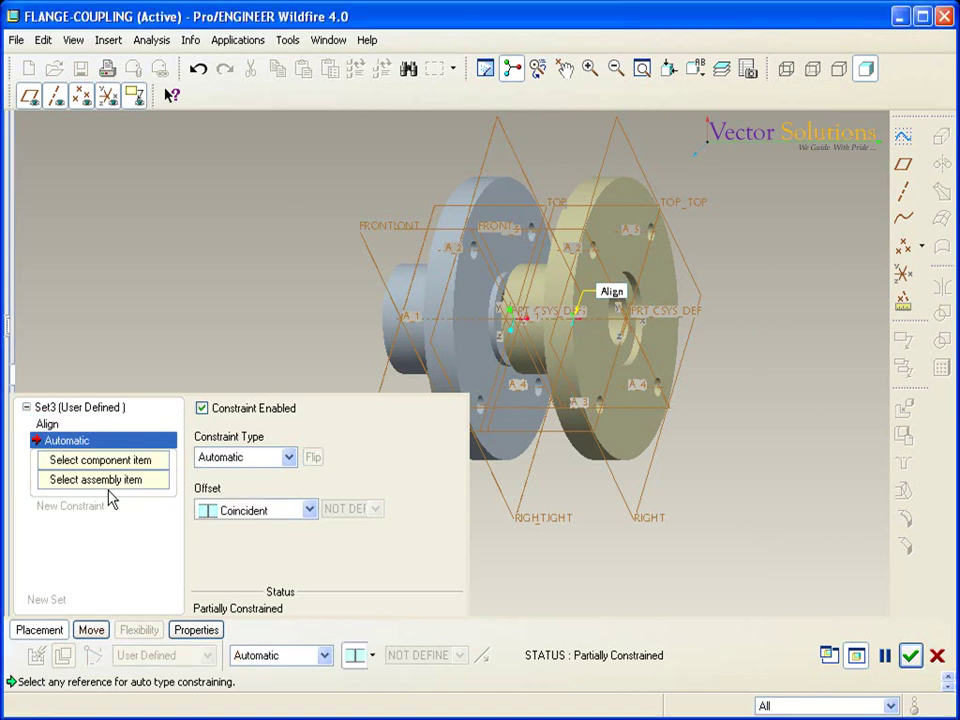
click(290, 458)
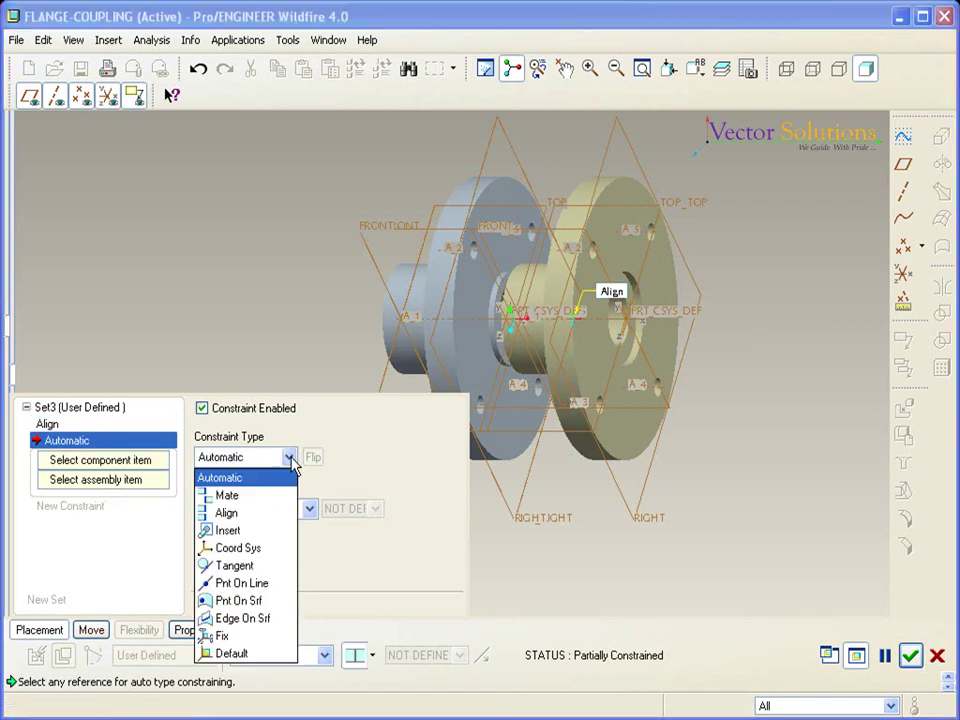
click(251, 514)
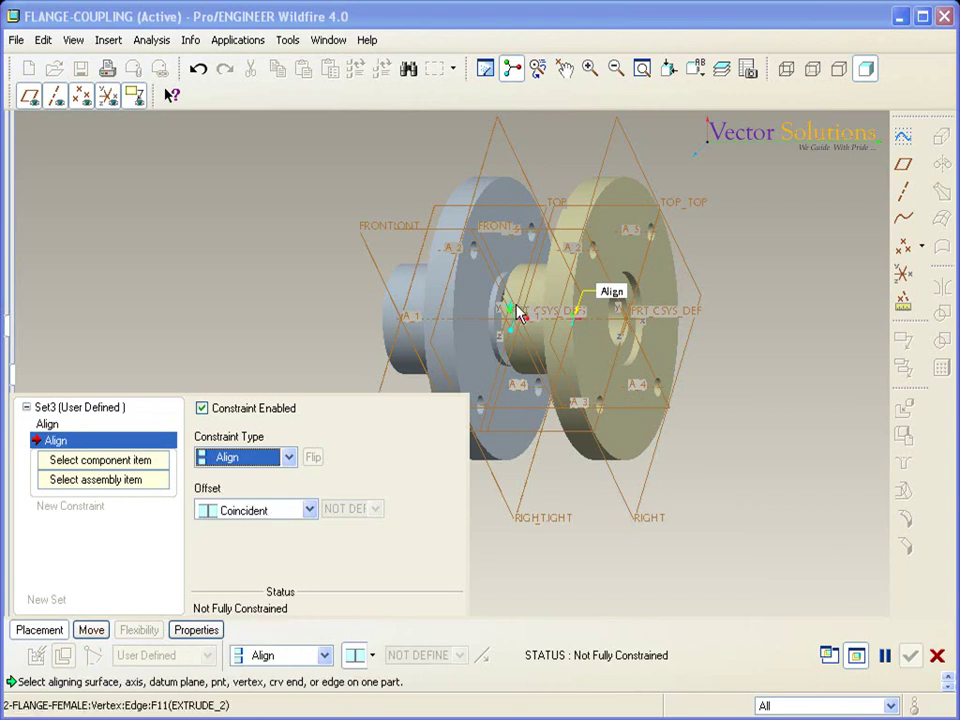
click(585, 249)
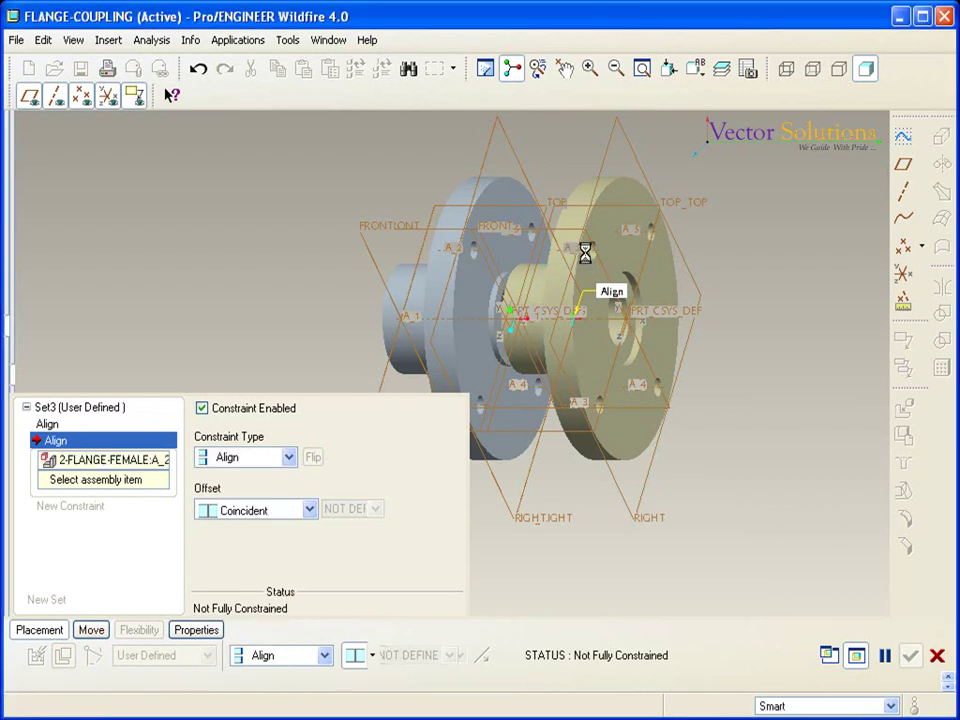
click(486, 407)
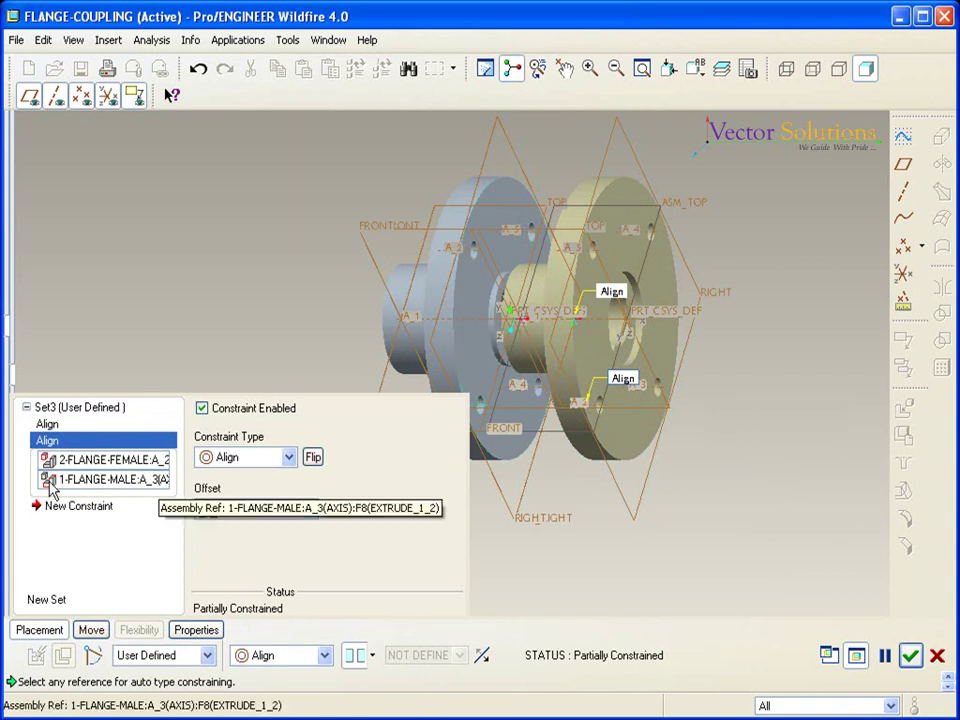
Mate the two flange faces together and confirm the placement.
click(78, 506)
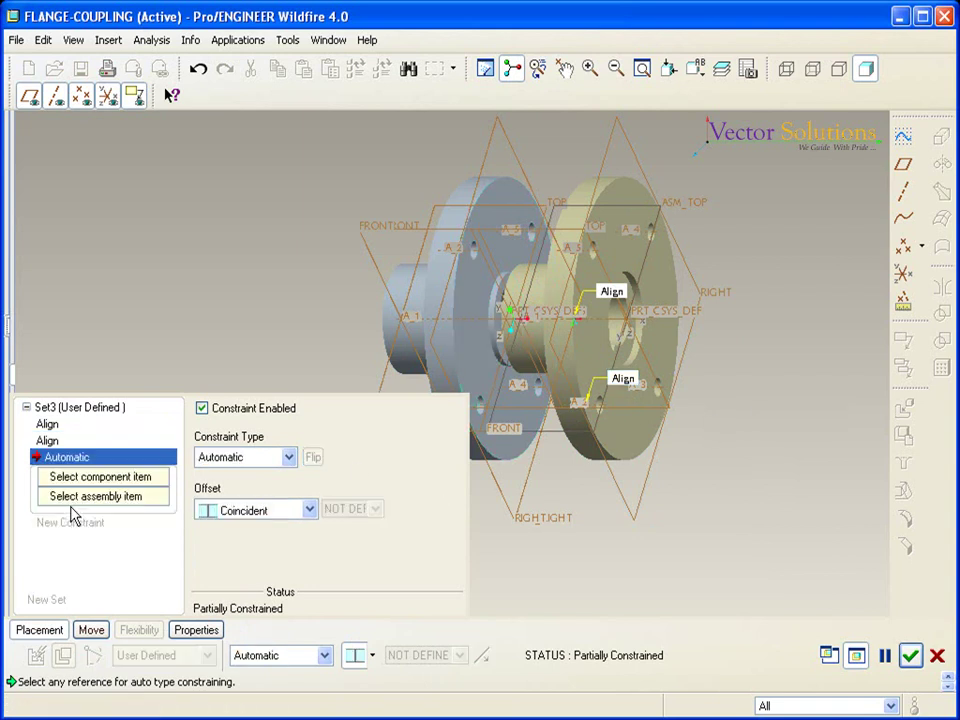
click(289, 457)
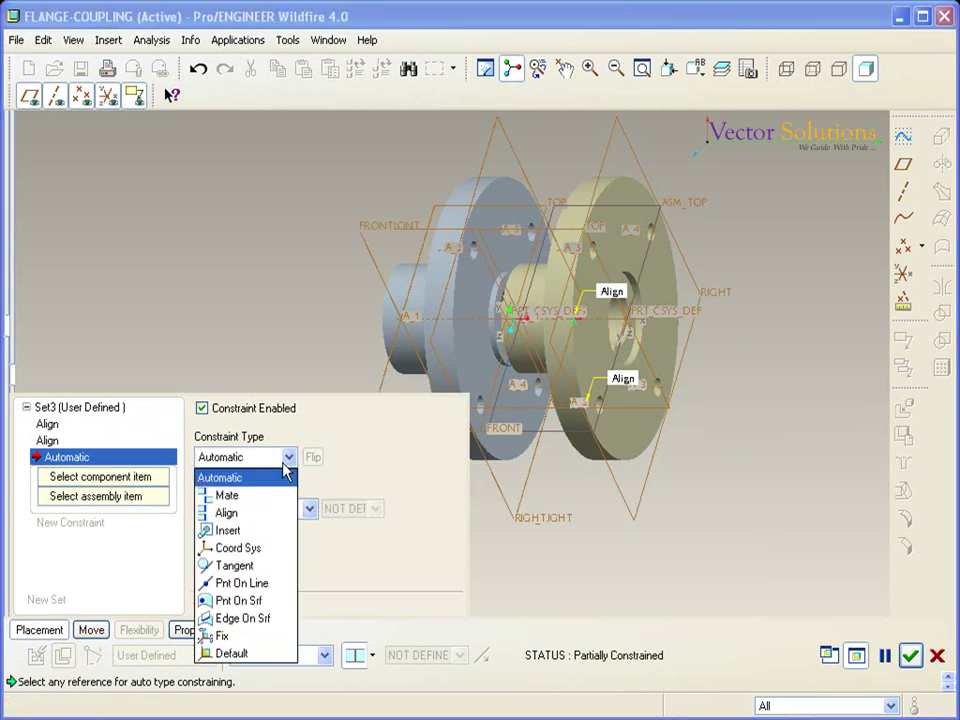
click(257, 496)
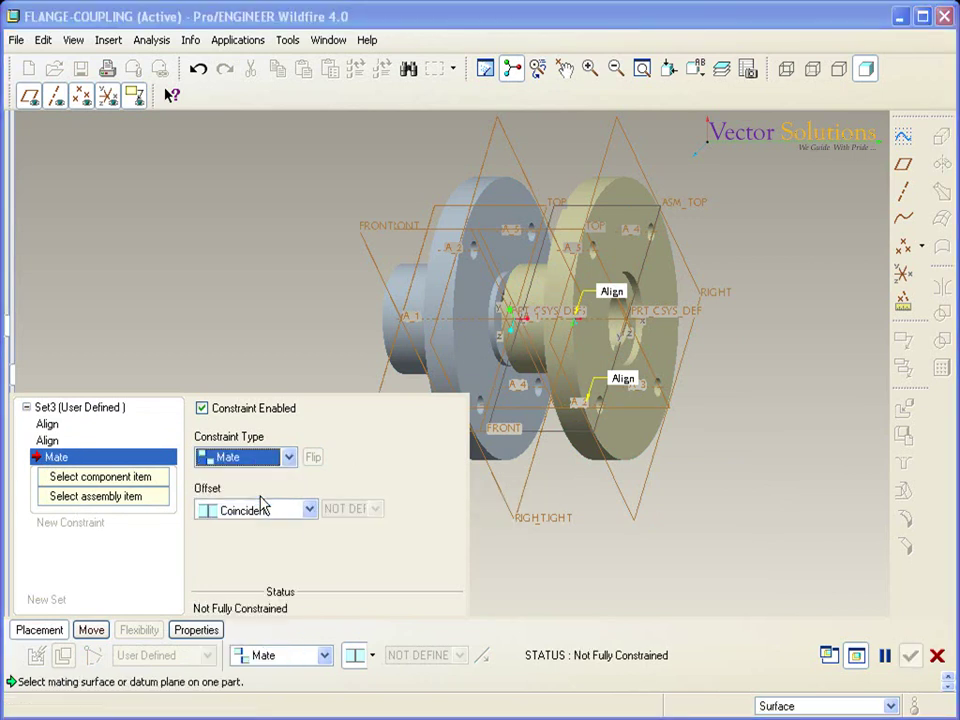
click(476, 360)
click(607, 356)
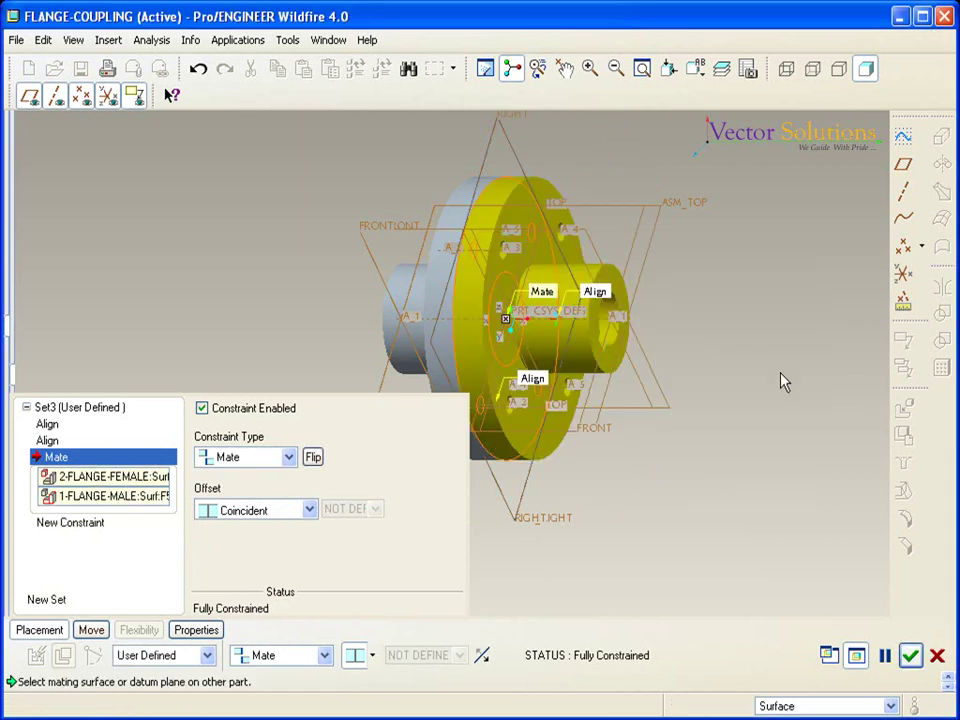
click(910, 655)
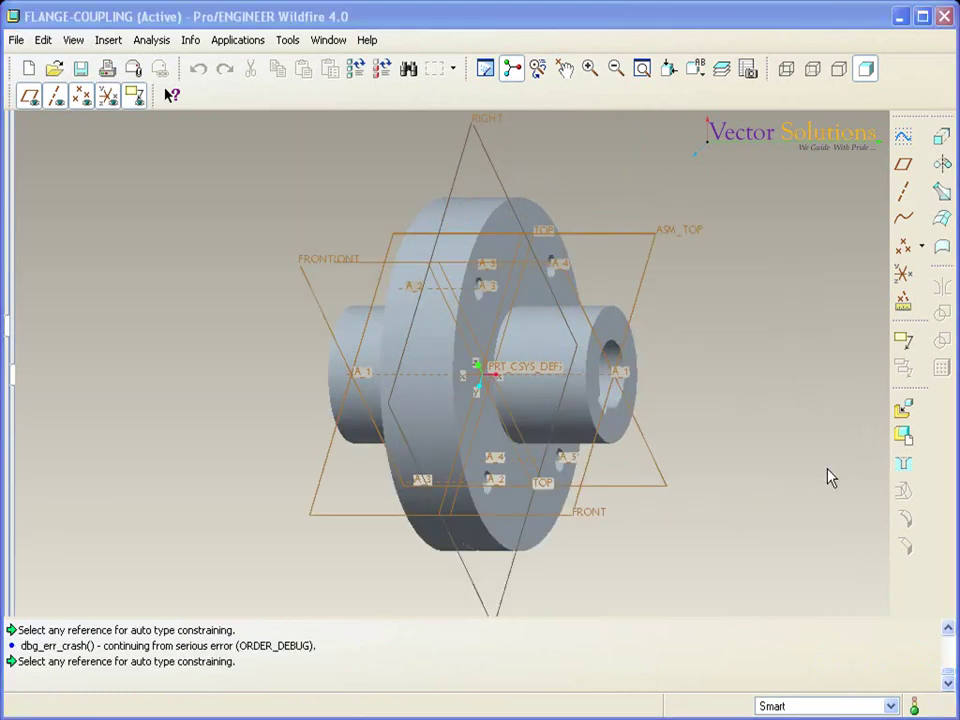
Load the prt0004 bar part into the assembly.
click(901, 411)
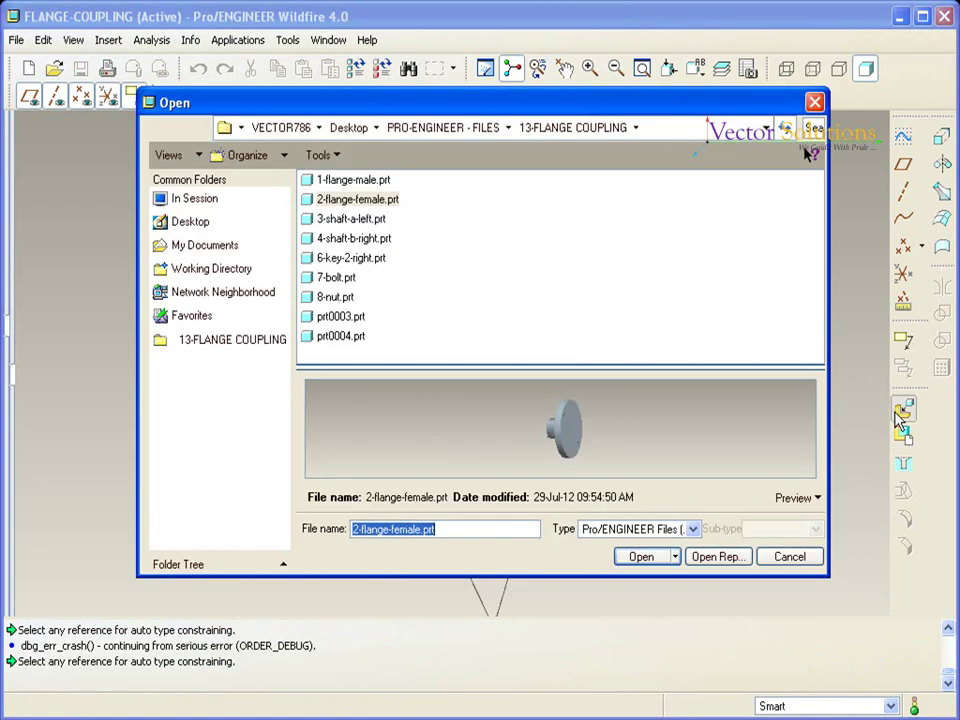
click(345, 338)
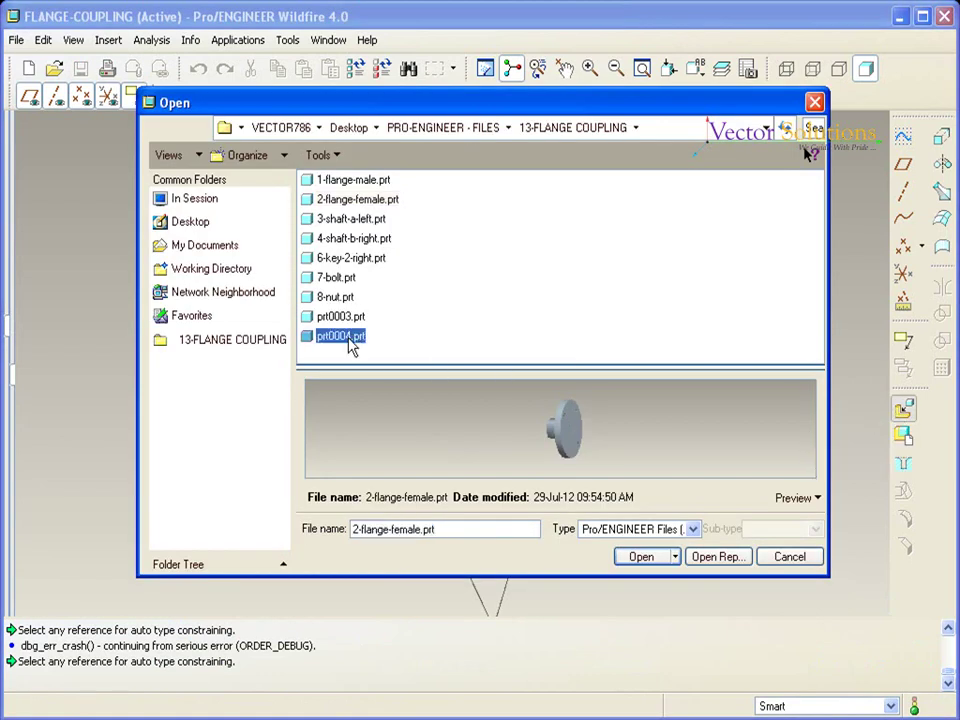
click(641, 556)
mouse_move(659, 347)
middle_down()
mouse_move(686, 349)
mouse_move(709, 334)
mouse_move(618, 390)
middle_up()
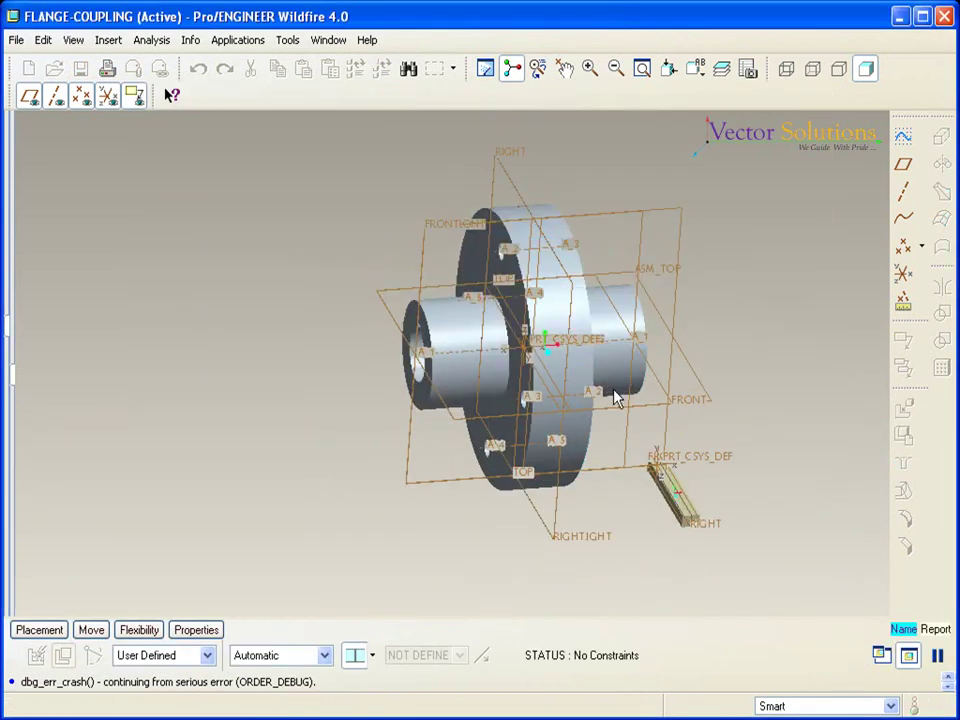
scroll(625, 398, up, 2)
scroll(638, 404, up, 2)
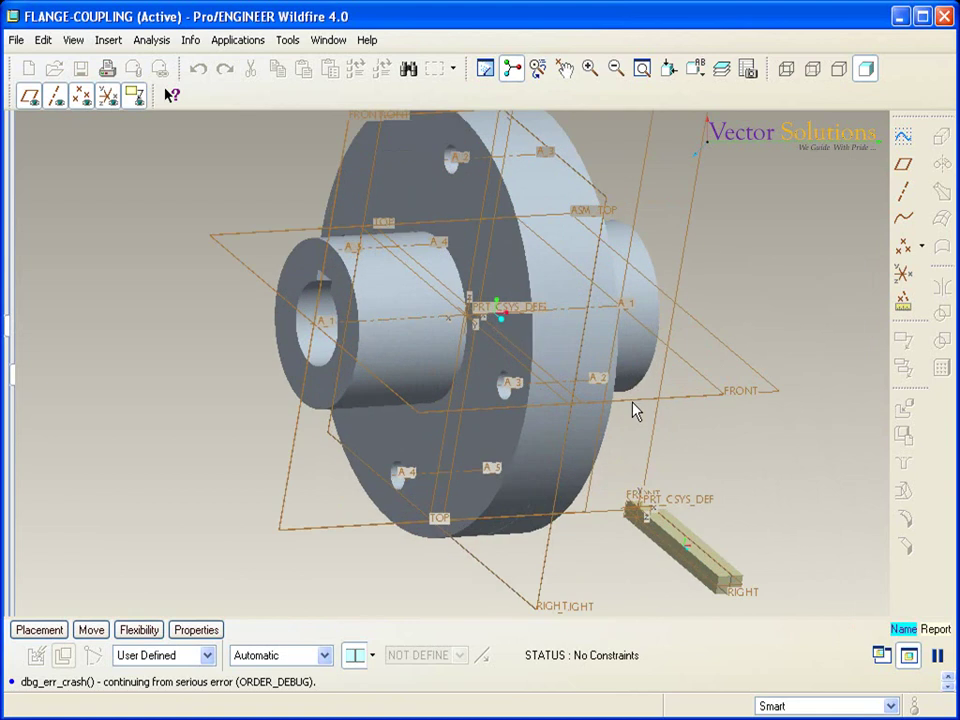
mouse_move(733, 374)
middle_down()
mouse_move(763, 358)
mouse_move(760, 371)
middle_up()
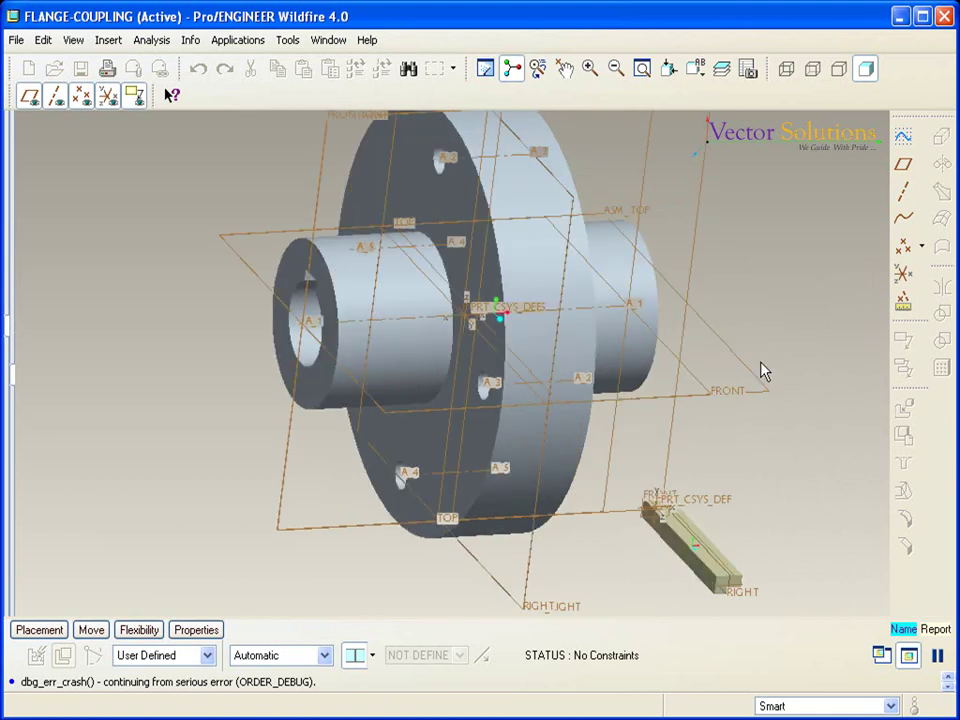
Mate the bar's RIGHT plane to the assembly's ASM_FRONT plane.
click(40, 630)
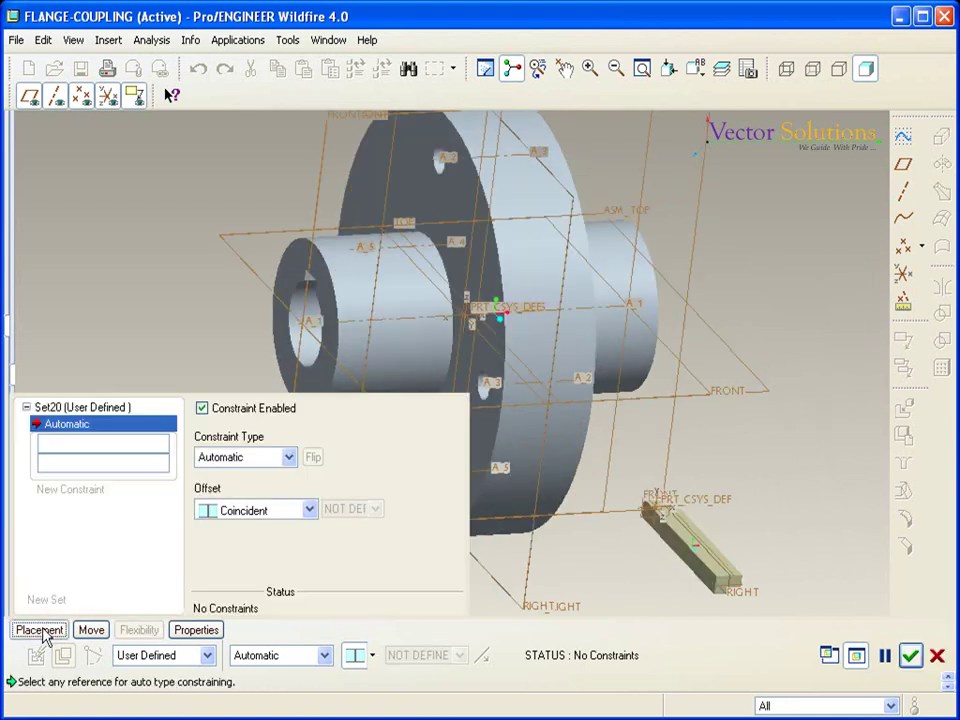
click(289, 457)
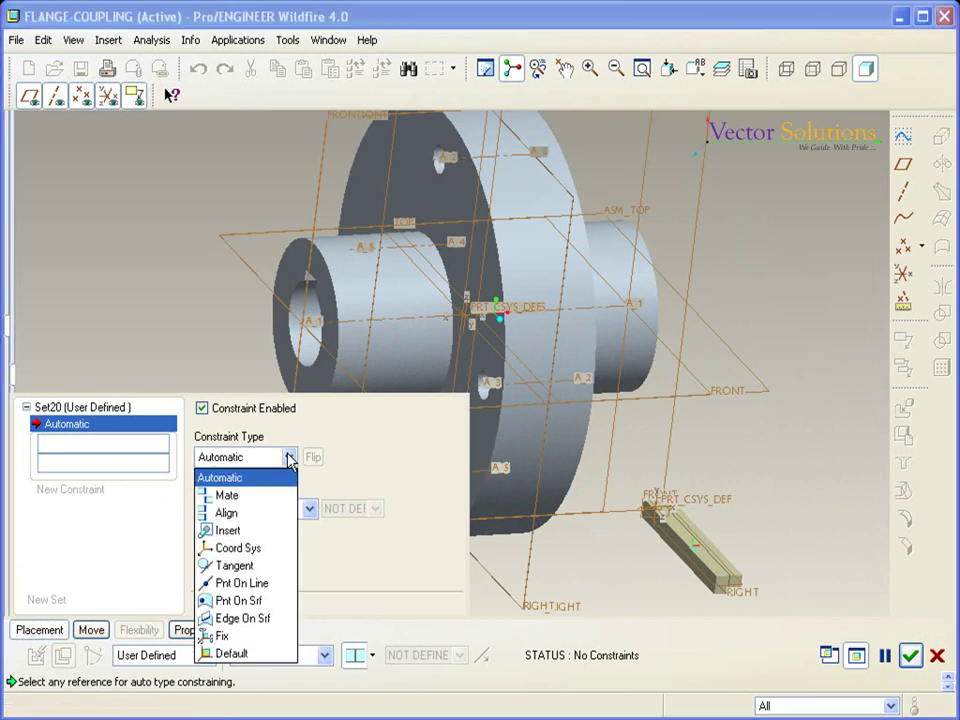
click(240, 495)
click(40, 630)
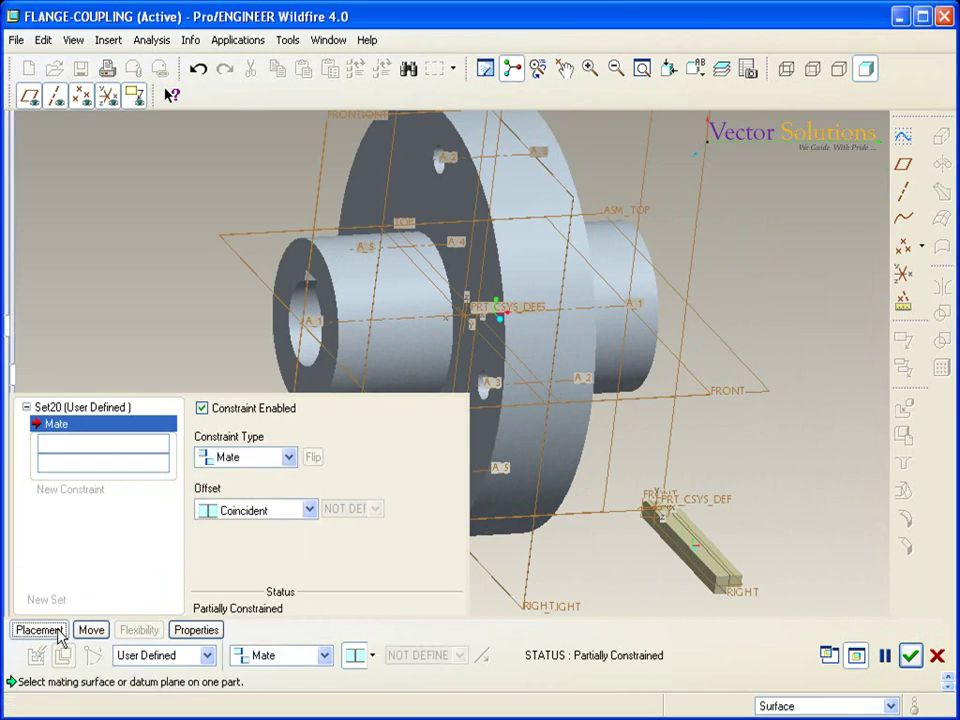
click(40, 630)
key(ctrl+d)
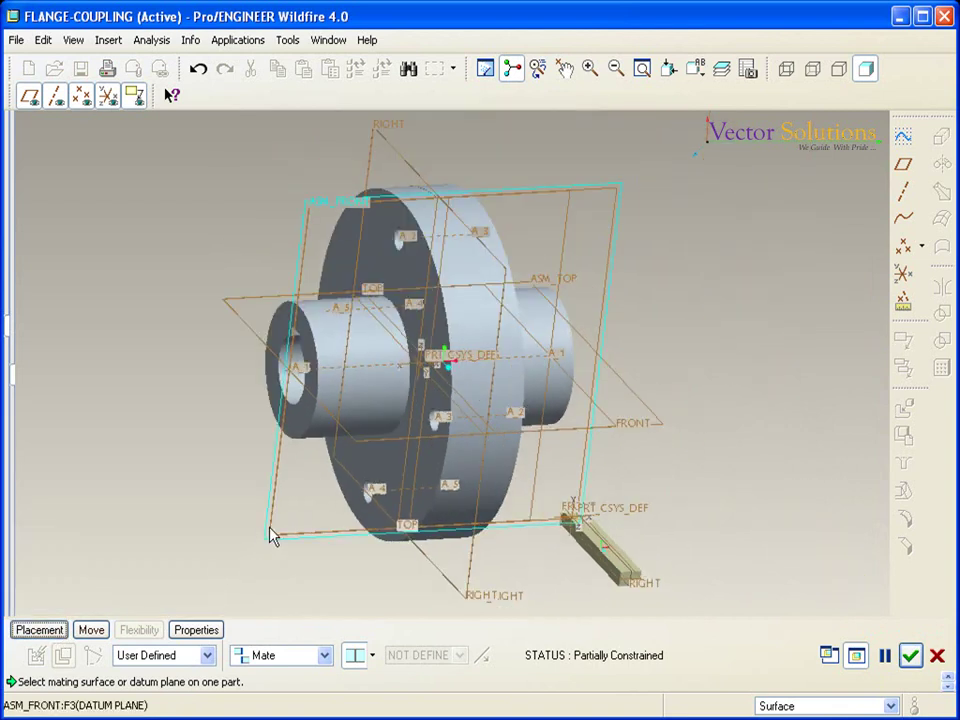
click(272, 537)
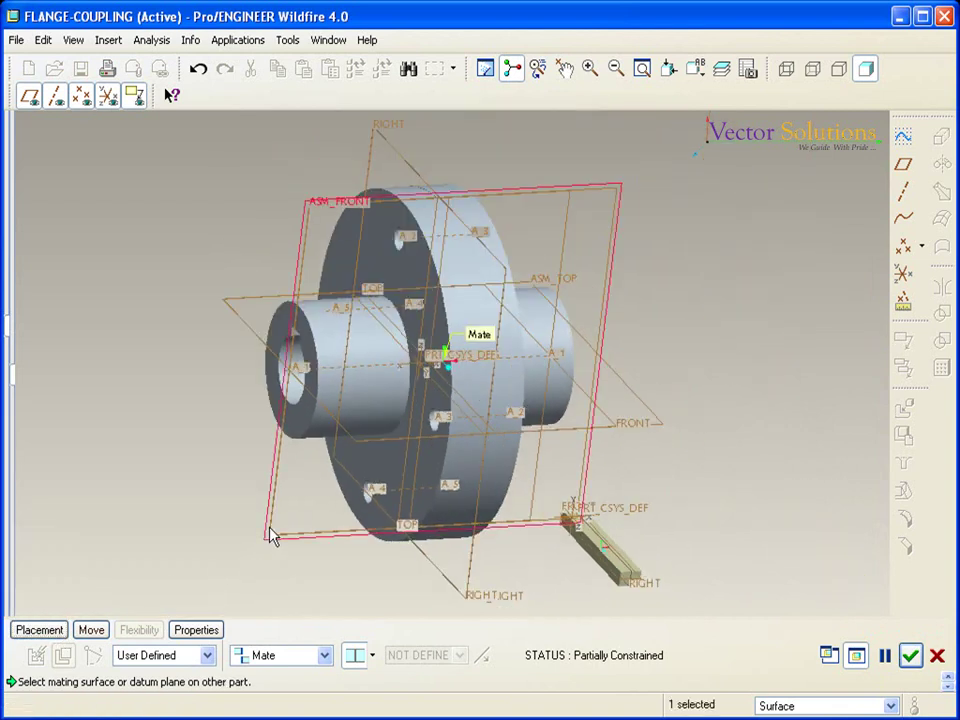
click(646, 586)
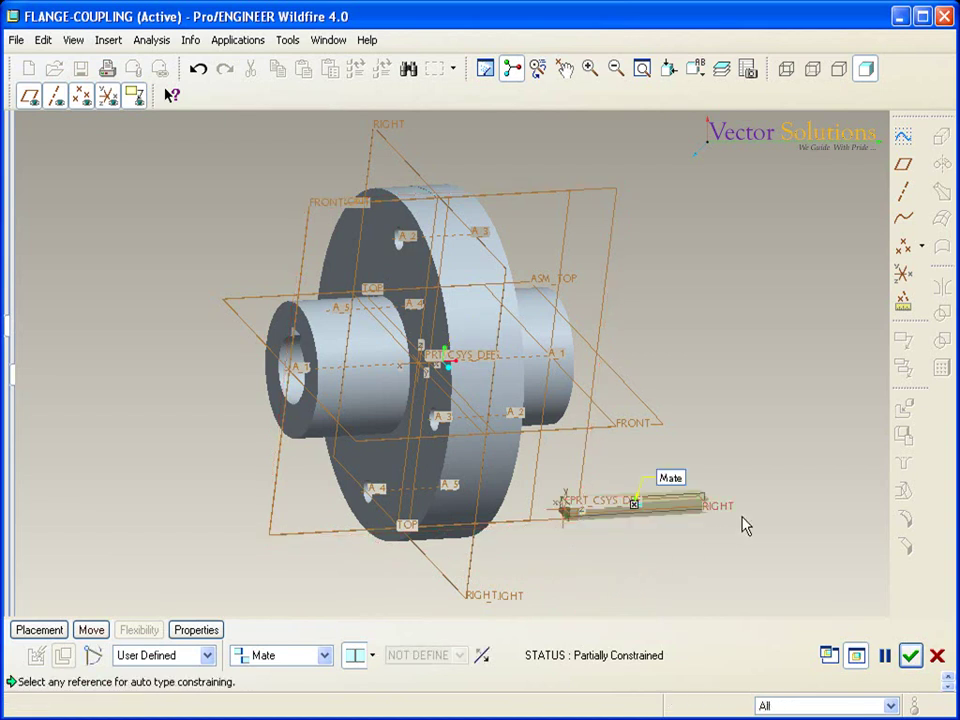
Add a second Mate between the bar's end face and the flange hub surface.
click(40, 630)
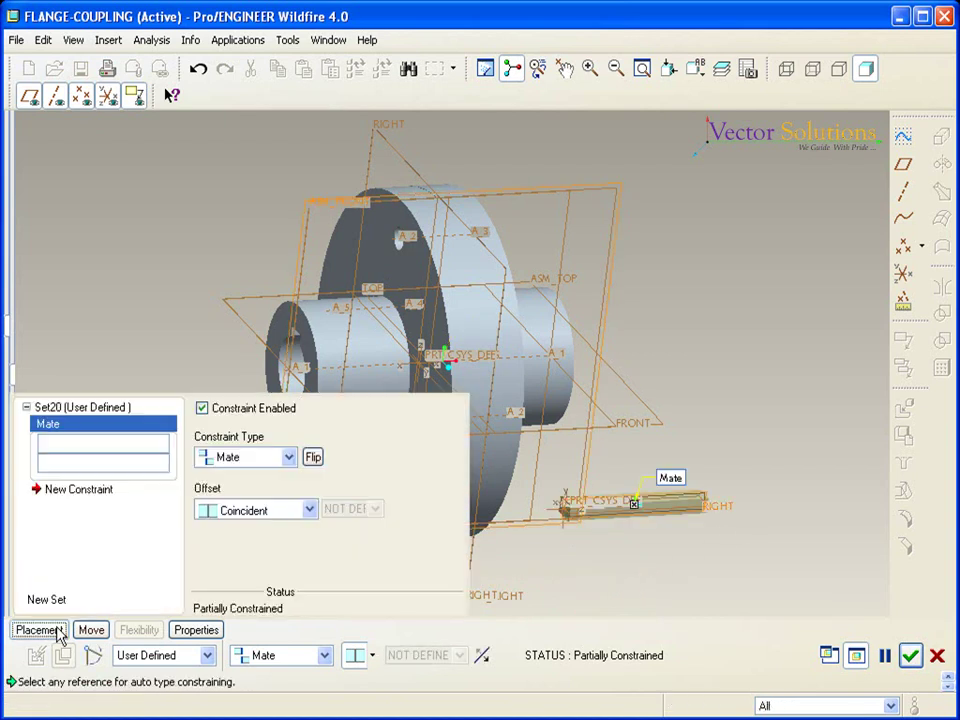
click(88, 491)
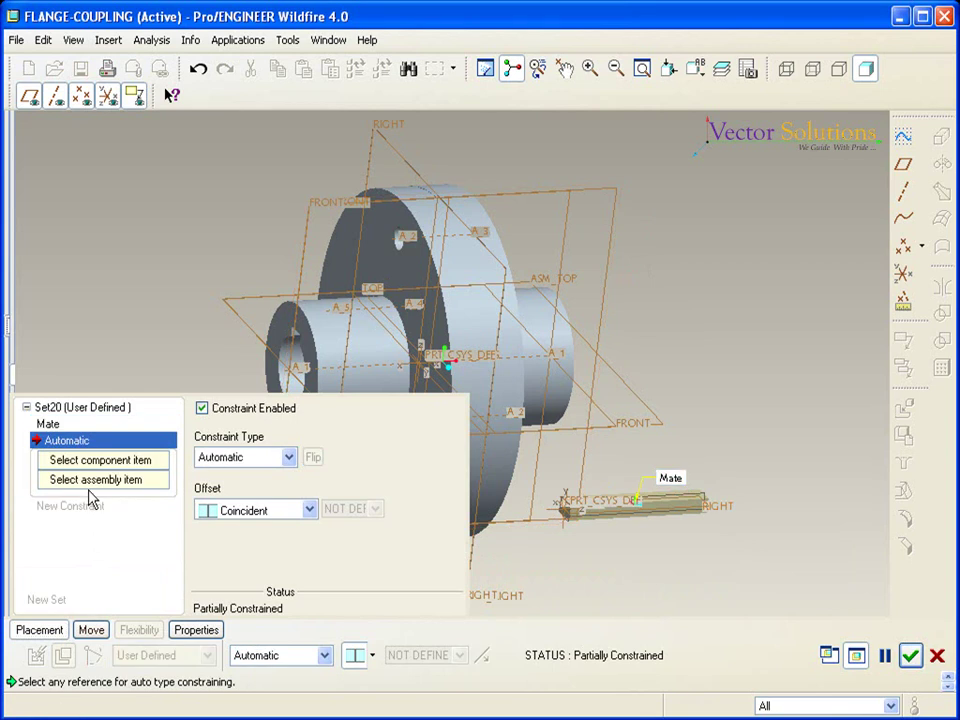
click(288, 458)
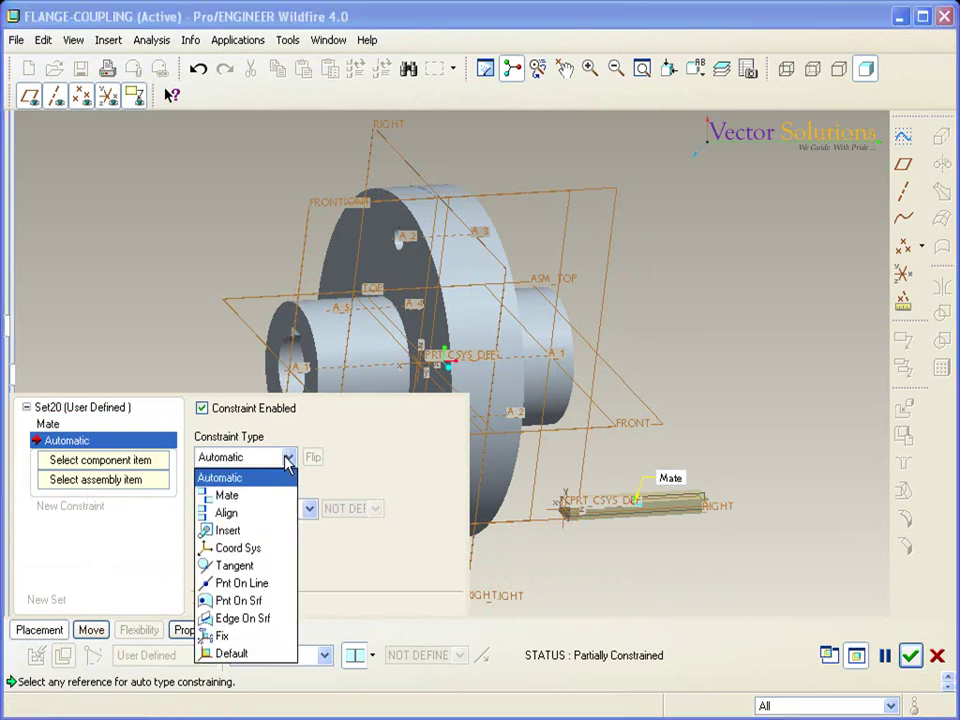
click(228, 495)
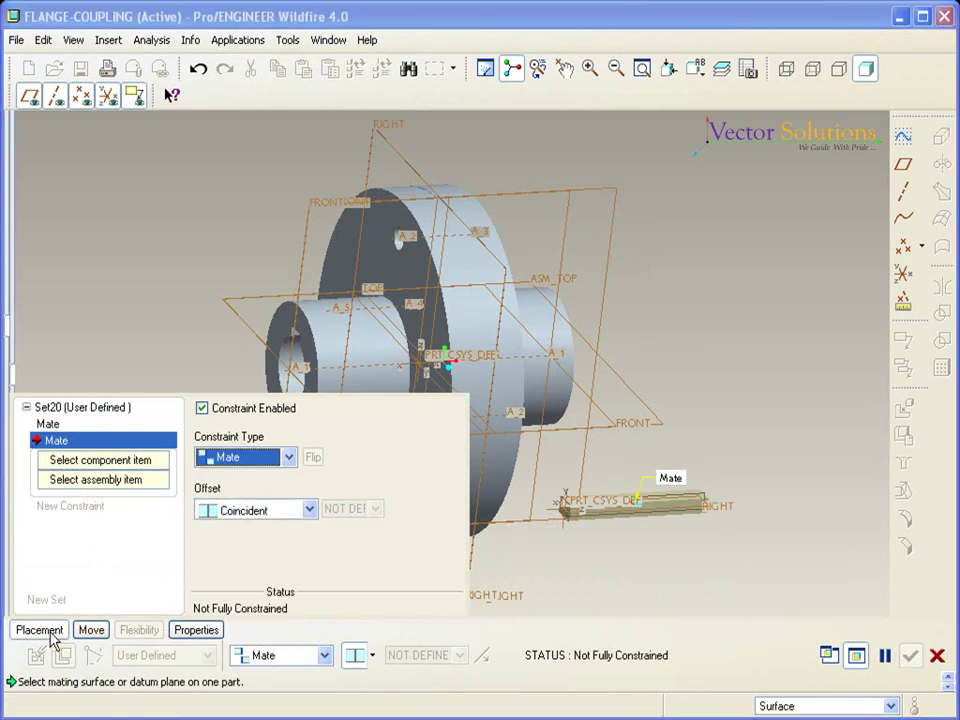
click(50, 632)
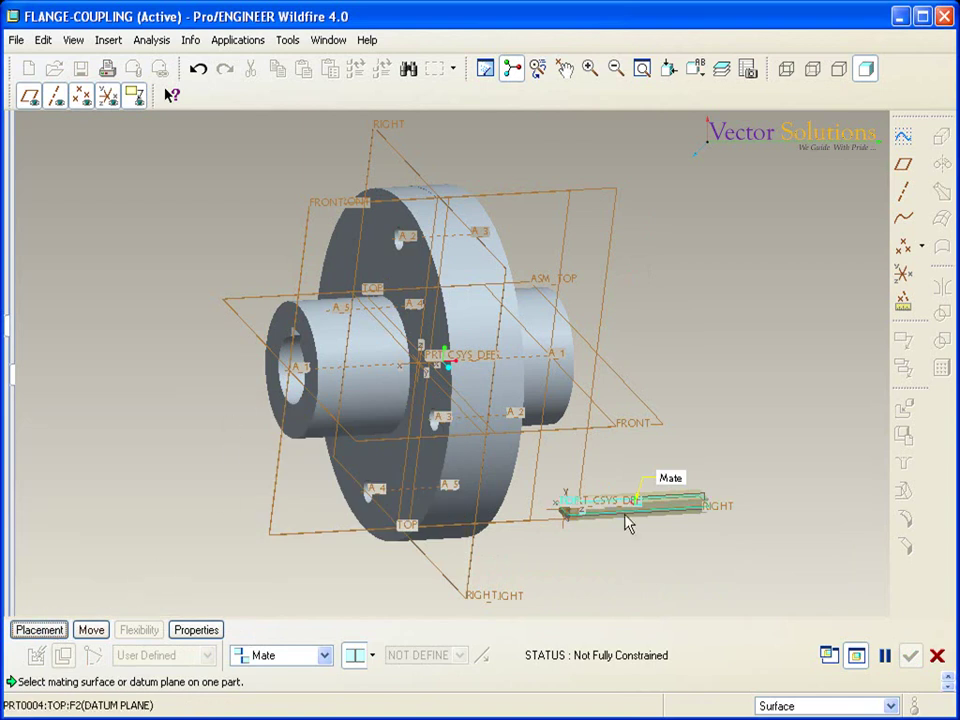
middle_drag(625, 520, 664, 529)
scroll(761, 510, up, 5)
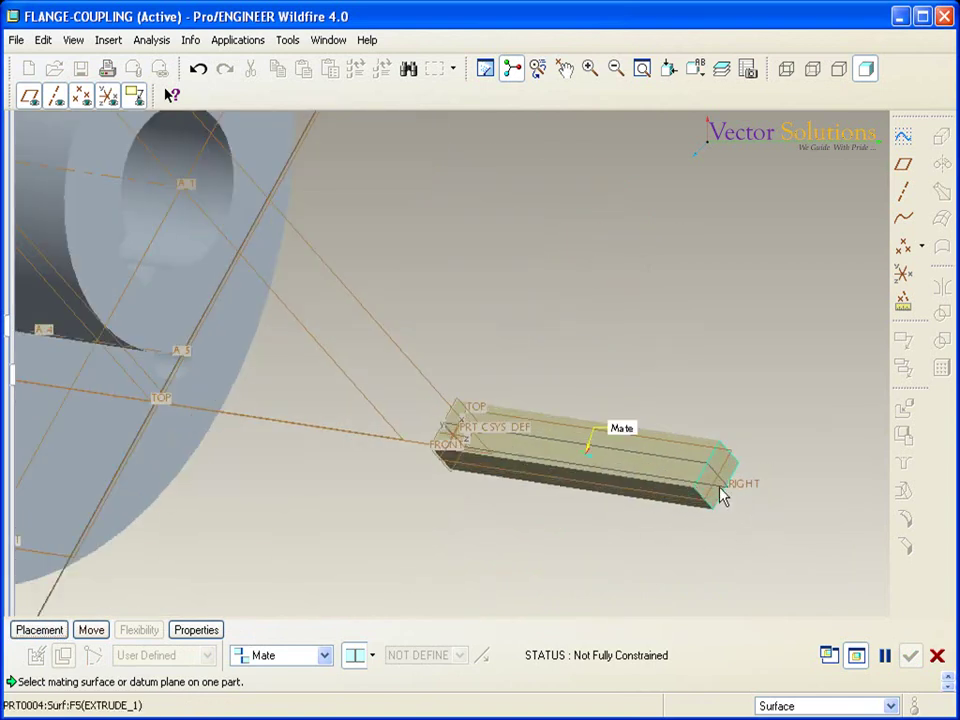
click(720, 470)
scroll(600, 470, down, 3)
mouse_move(600, 476)
middle_down()
mouse_move(525, 476)
mouse_move(645, 448)
mouse_move(606, 459)
middle_up()
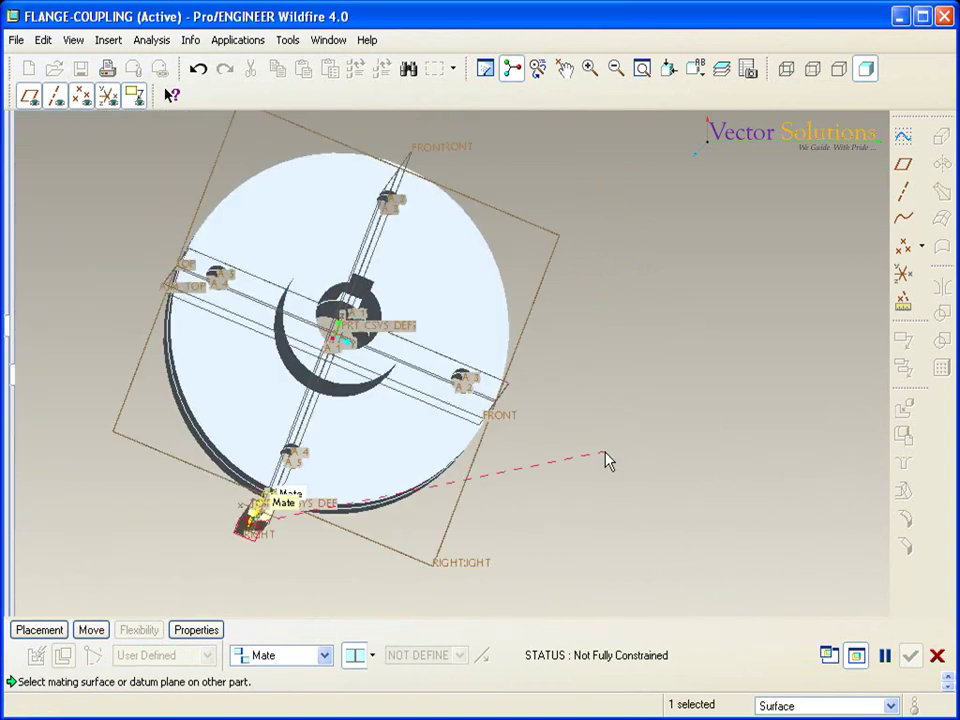
scroll(390, 320, up, 3)
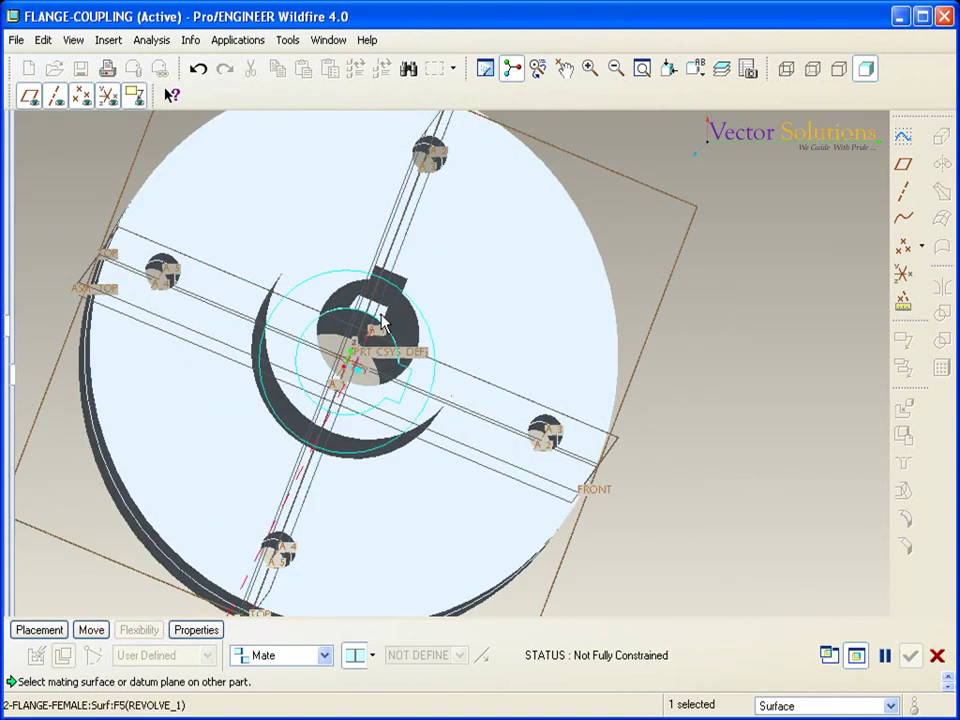
scroll(383, 318, up, 3)
click(383, 318)
scroll(444, 281, down, 5)
middle_drag(492, 278, 407, 296)
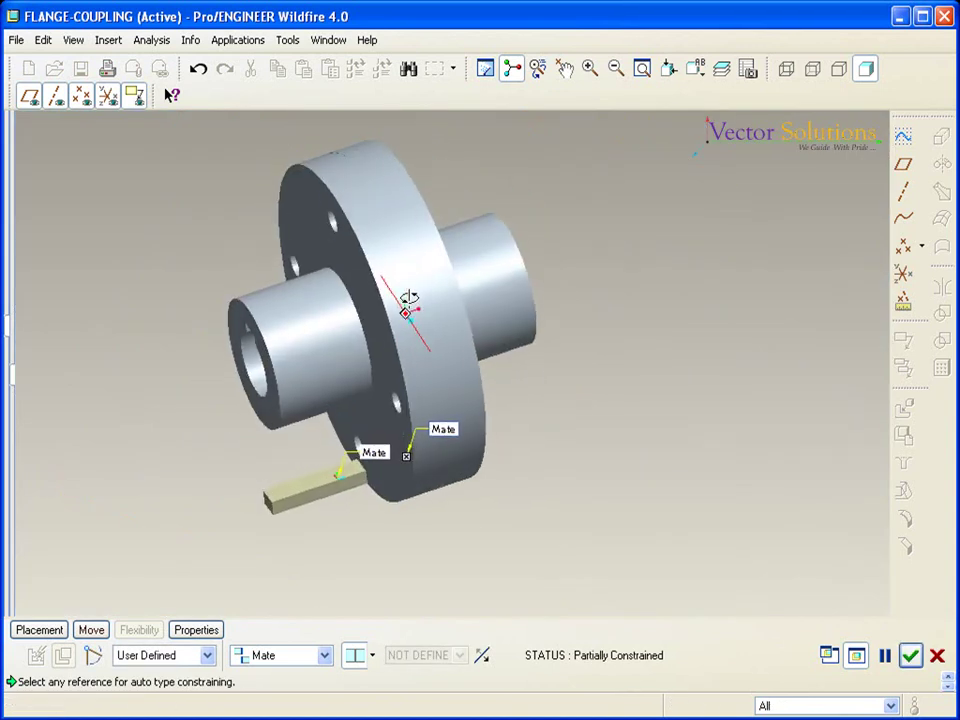
Mate the bar's top face to the keyway surface, fully constraining it, and confirm.
click(40, 629)
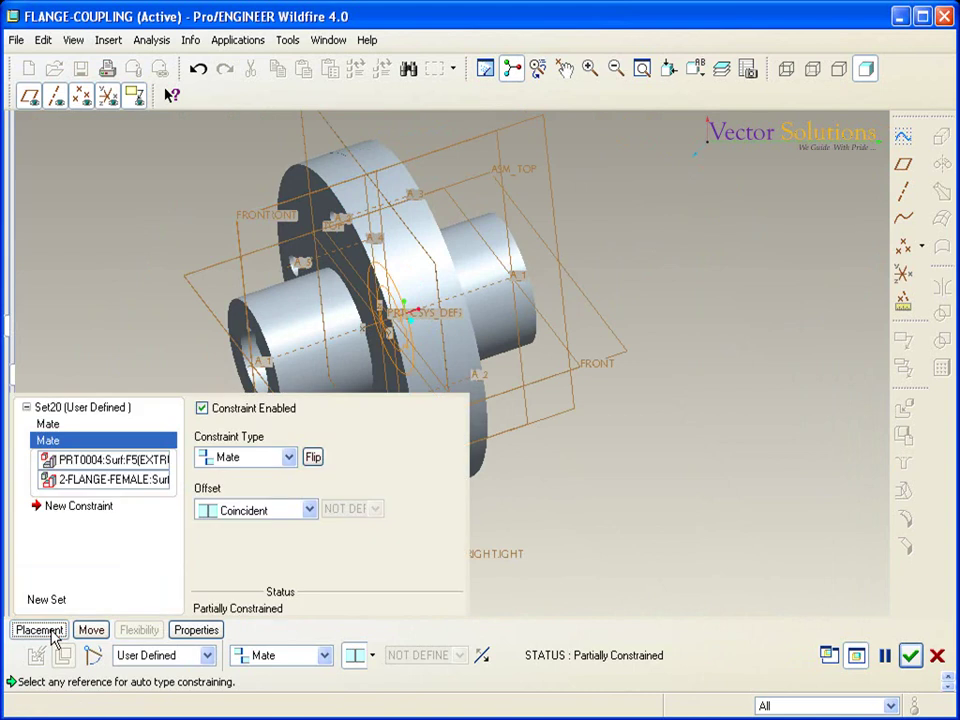
click(92, 509)
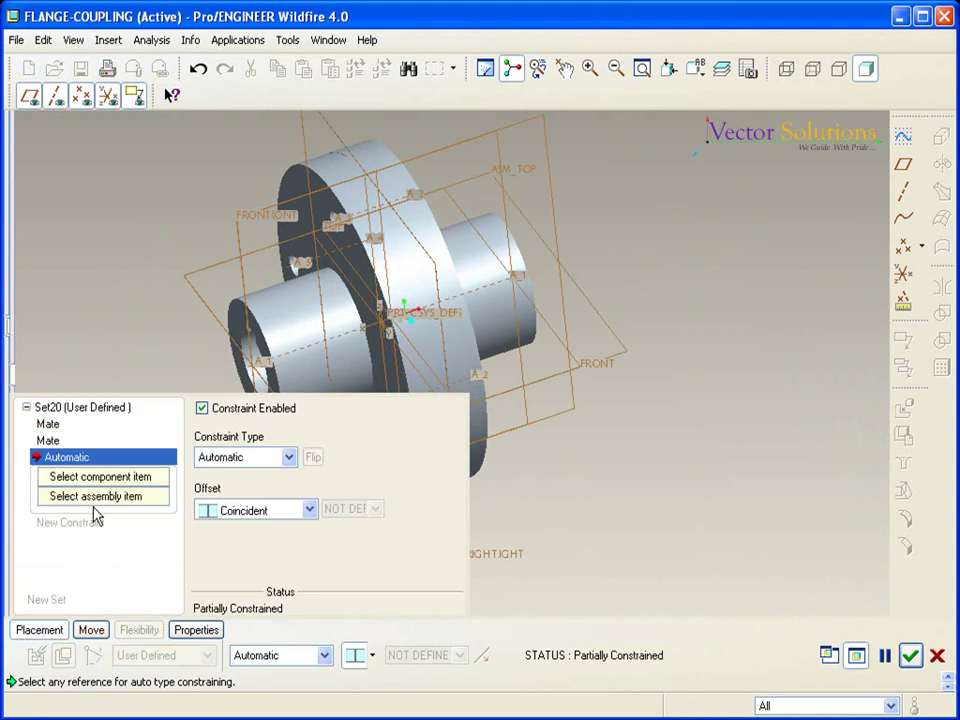
click(289, 458)
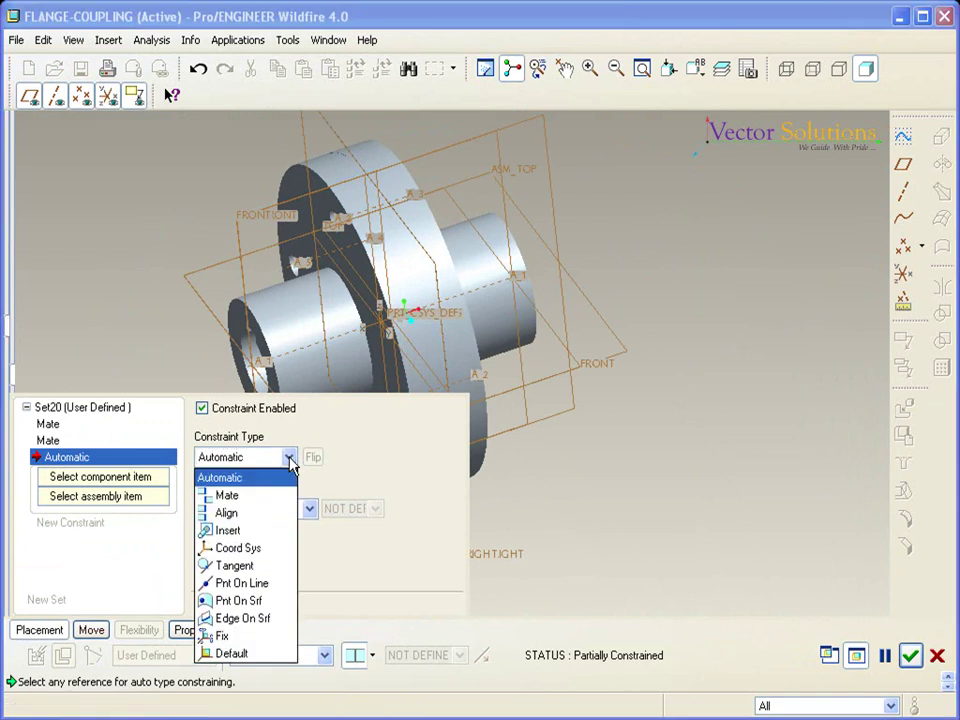
click(259, 496)
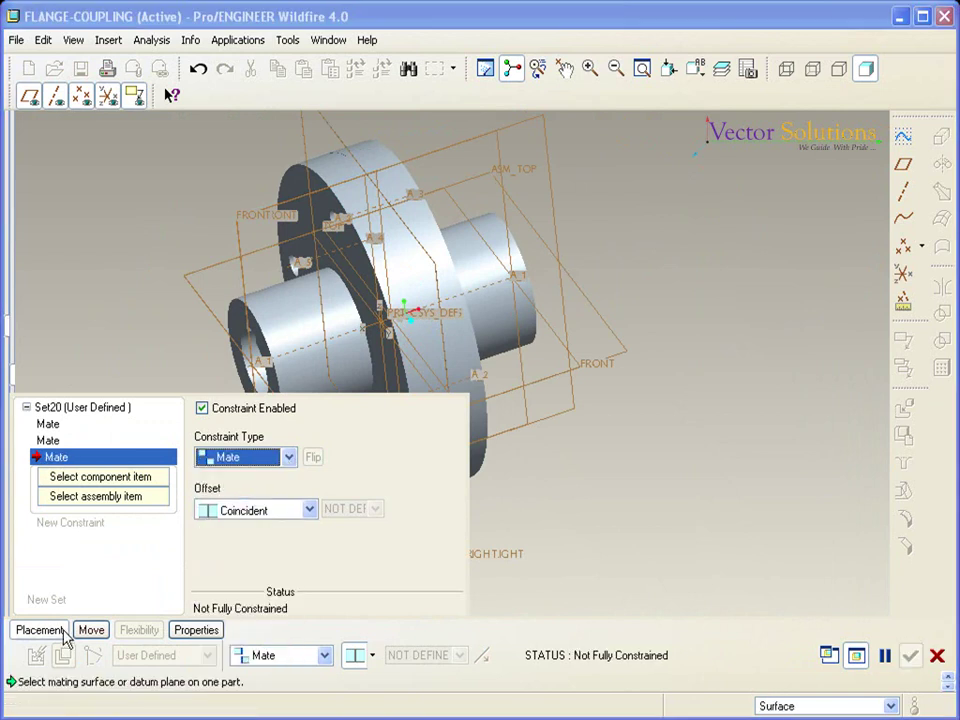
click(62, 631)
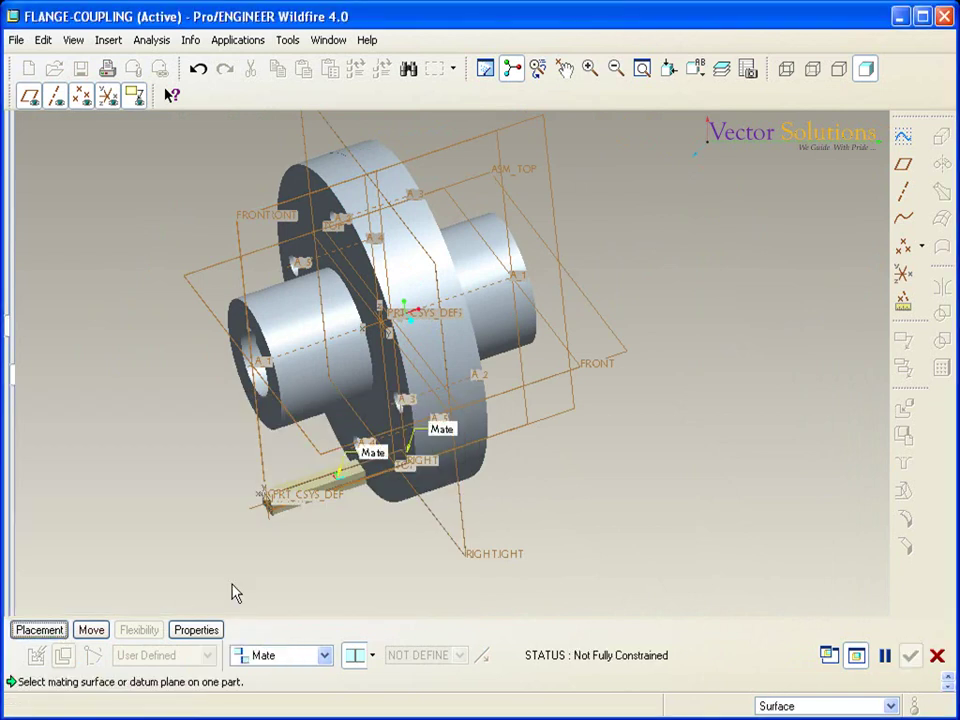
scroll(320, 502, up, 3)
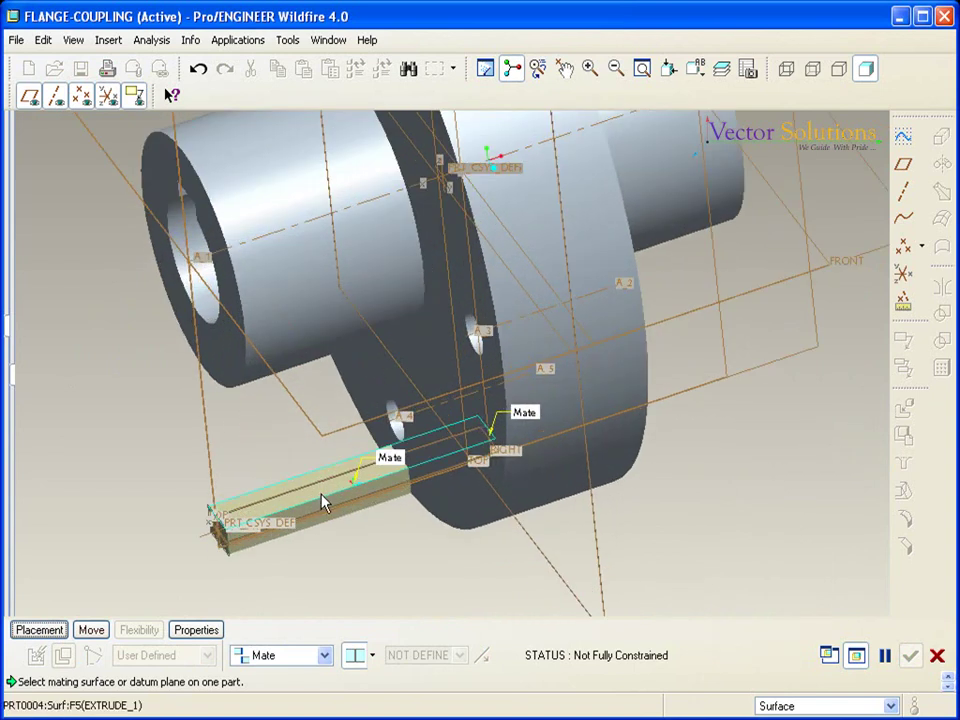
click(323, 502)
mouse_move(360, 532)
middle_down()
mouse_move(302, 262)
mouse_move(238, 167)
middle_up()
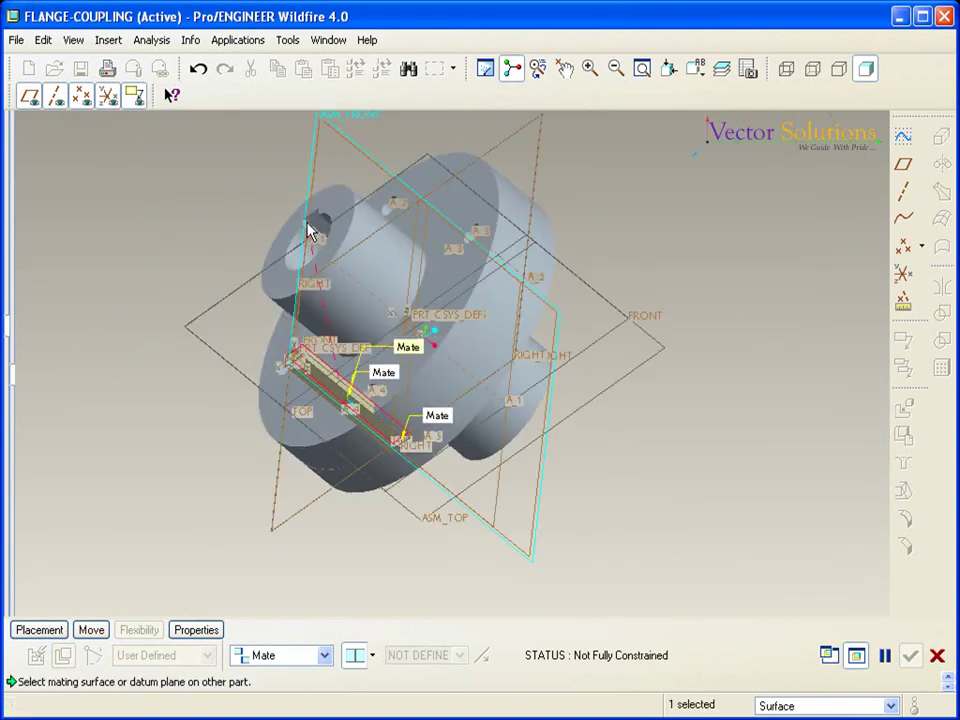
click(238, 167)
mouse_move(503, 253)
middle_down()
mouse_move(600, 296)
mouse_move(591, 343)
middle_up()
scroll(340, 315, down, 3)
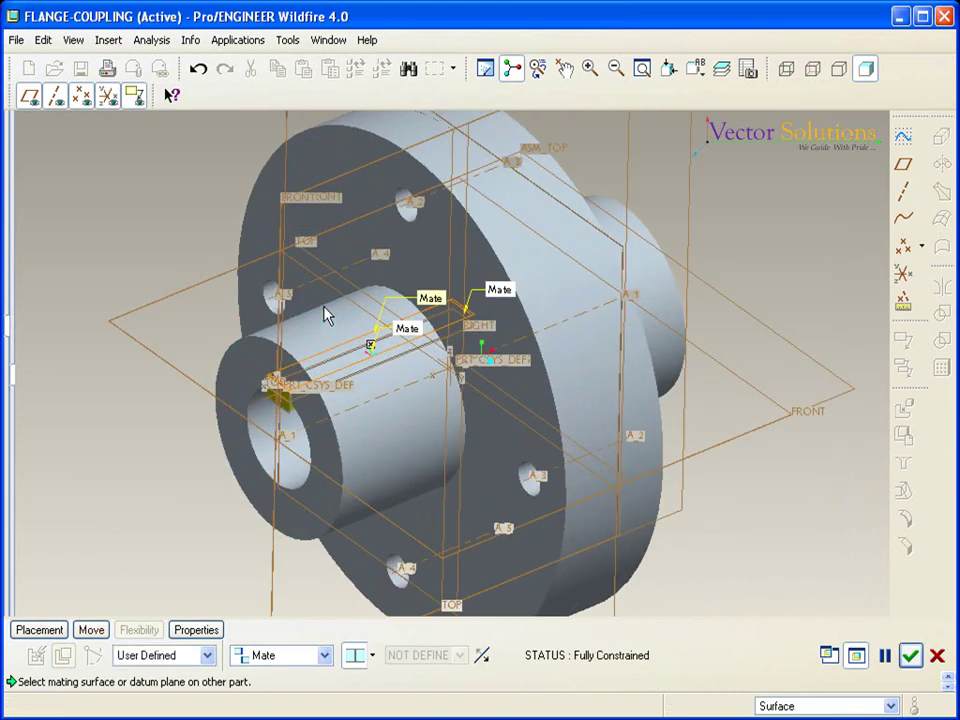
click(911, 656)
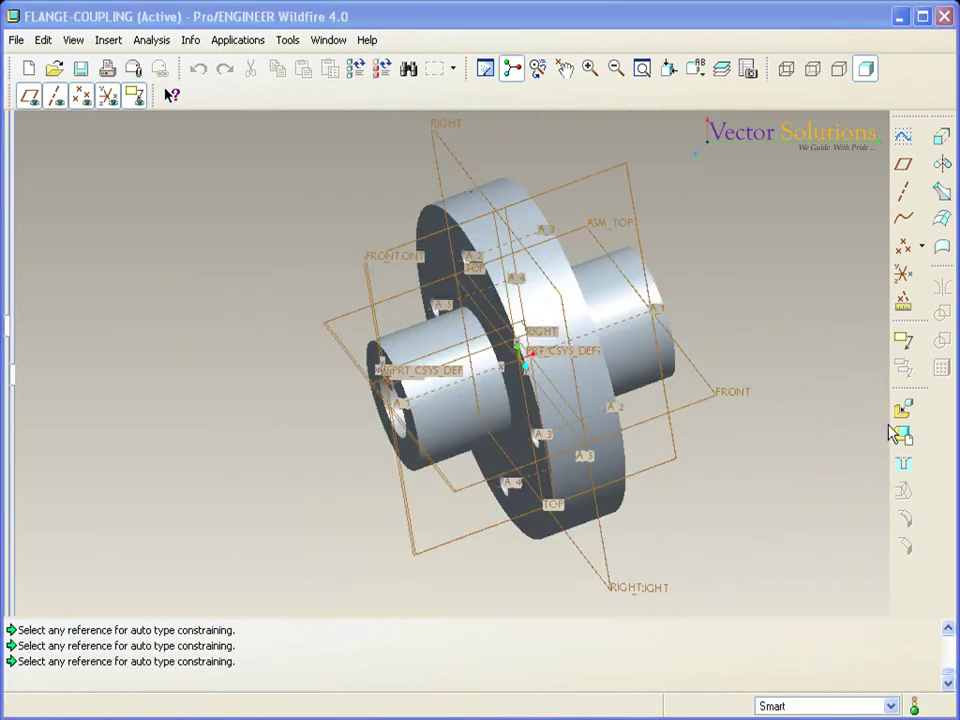
Assemble 3-shaft-a-left.prt into the coupling.
click(903, 410)
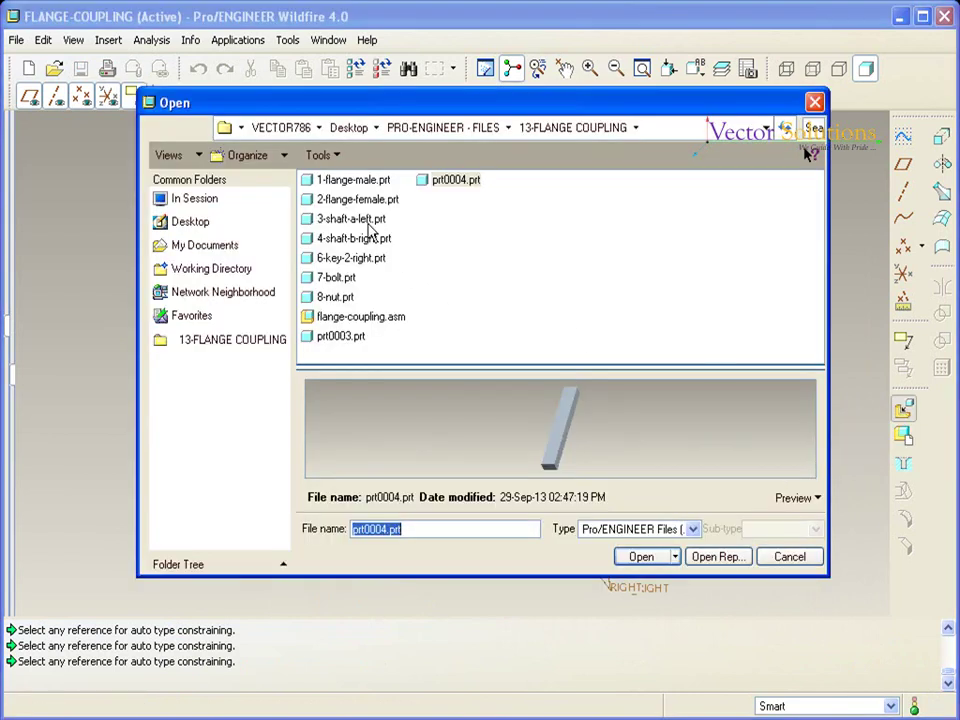
click(369, 224)
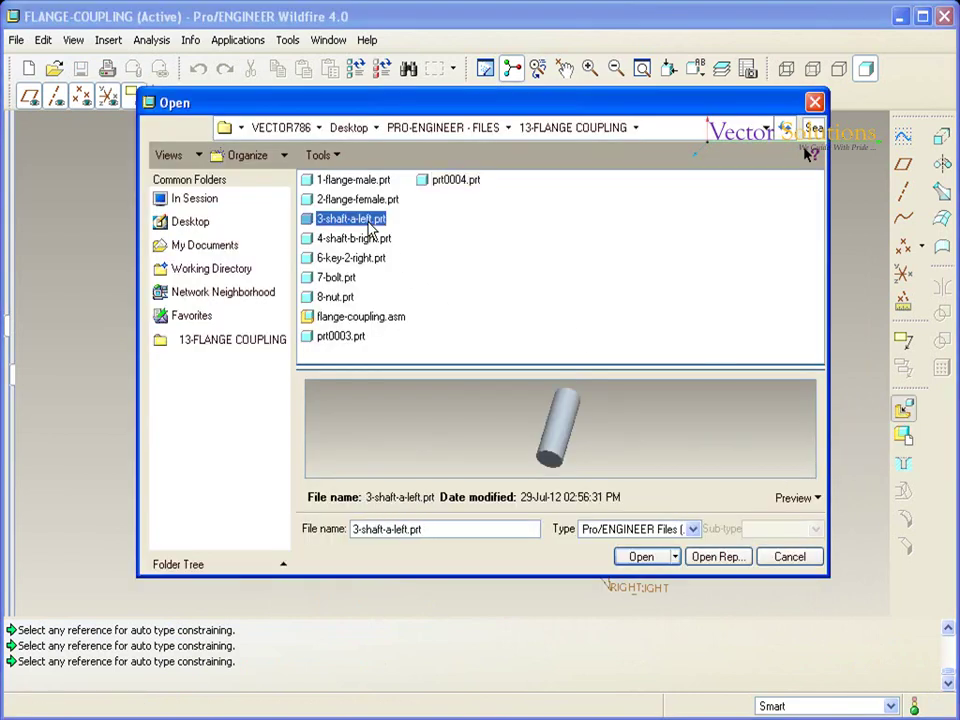
click(658, 561)
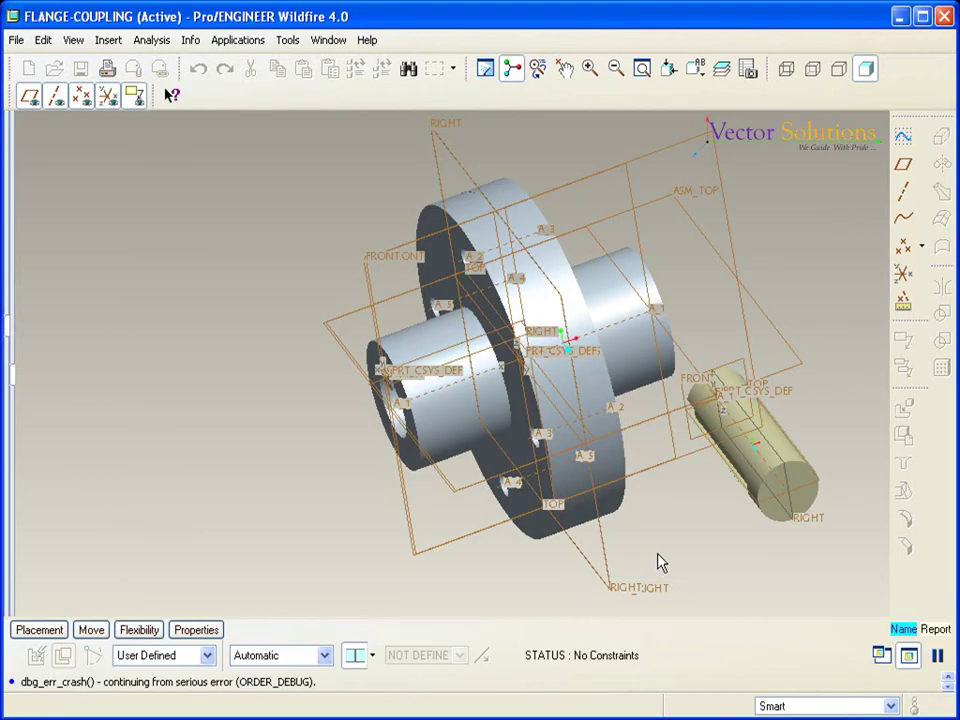
Align the shaft's axis with the flange axis and flip its direction.
click(39, 629)
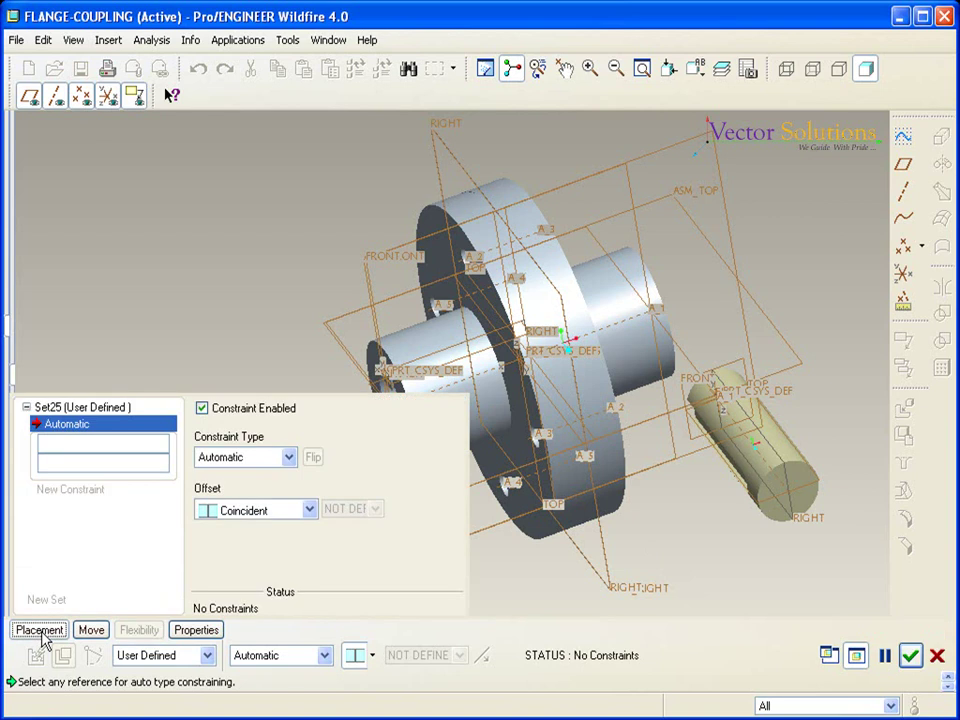
click(288, 458)
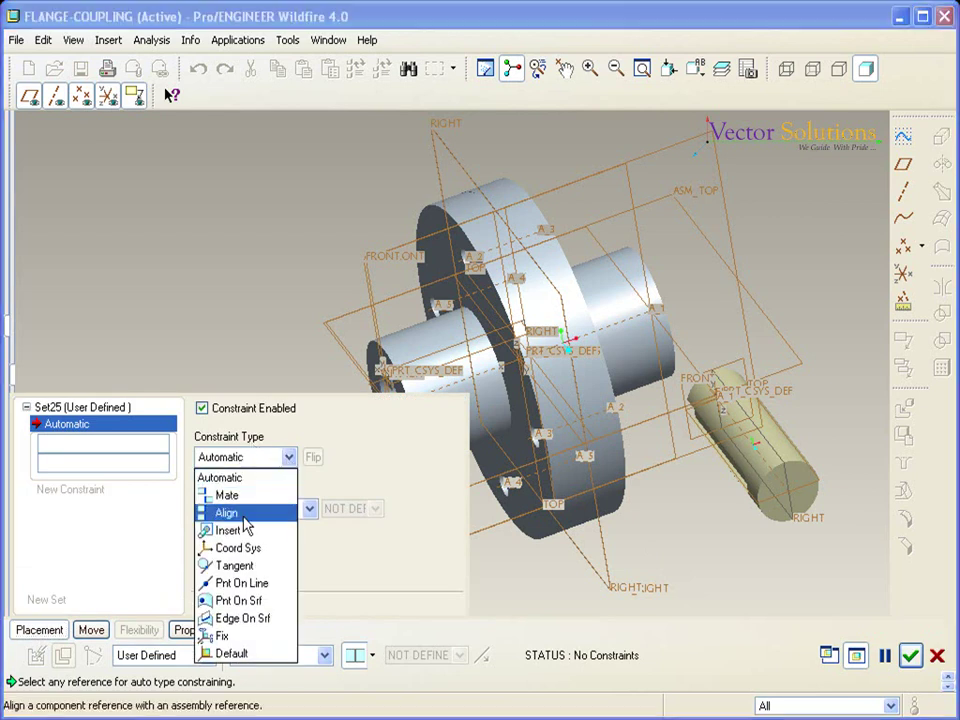
click(240, 513)
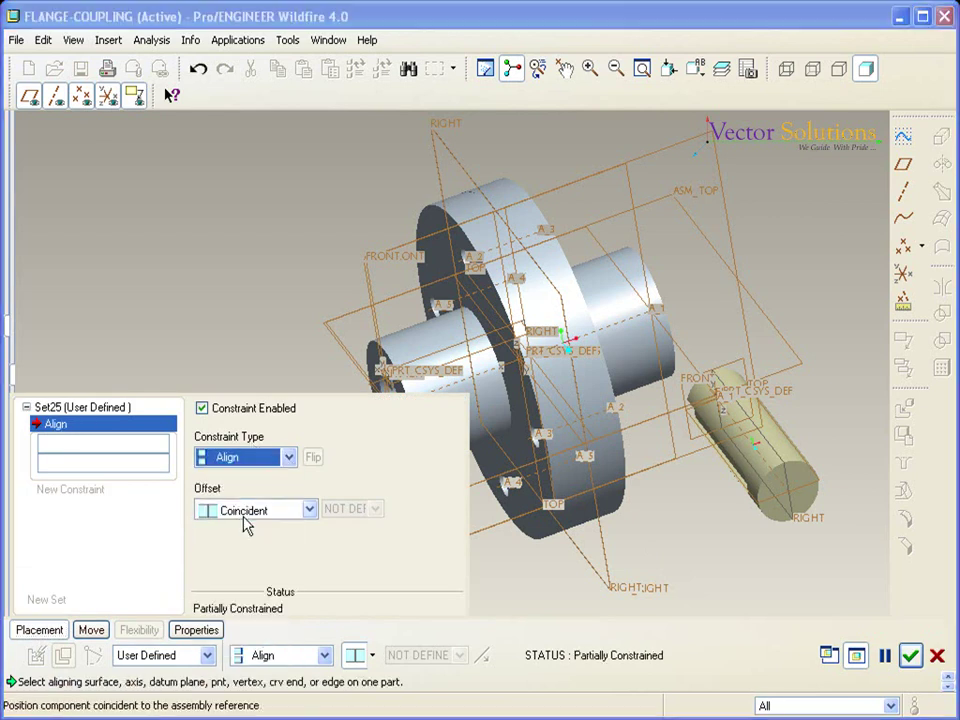
click(450, 396)
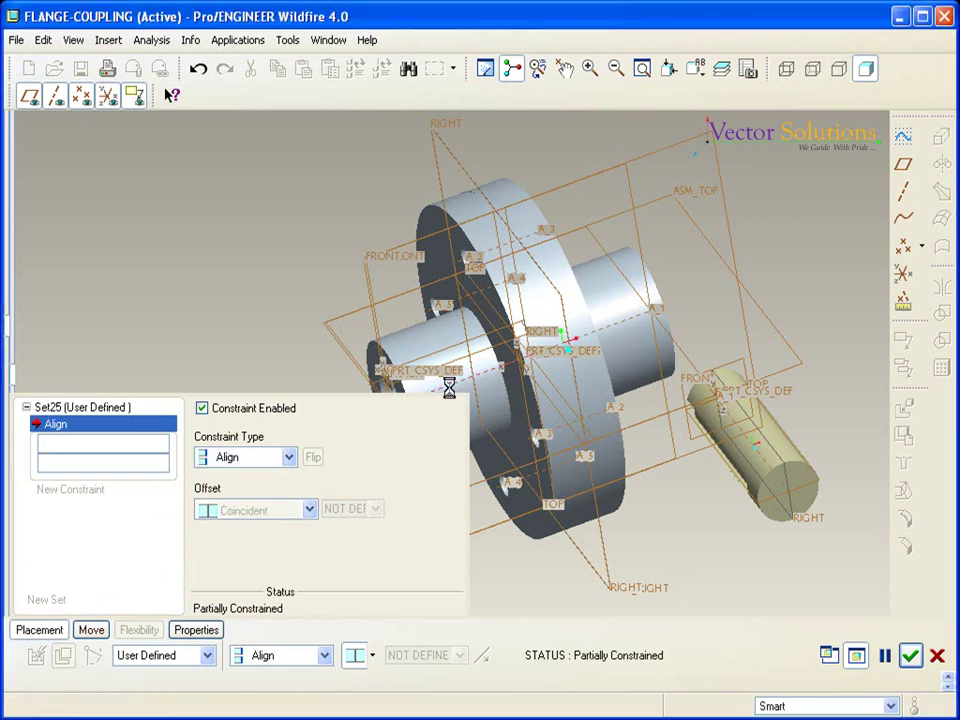
click(770, 470)
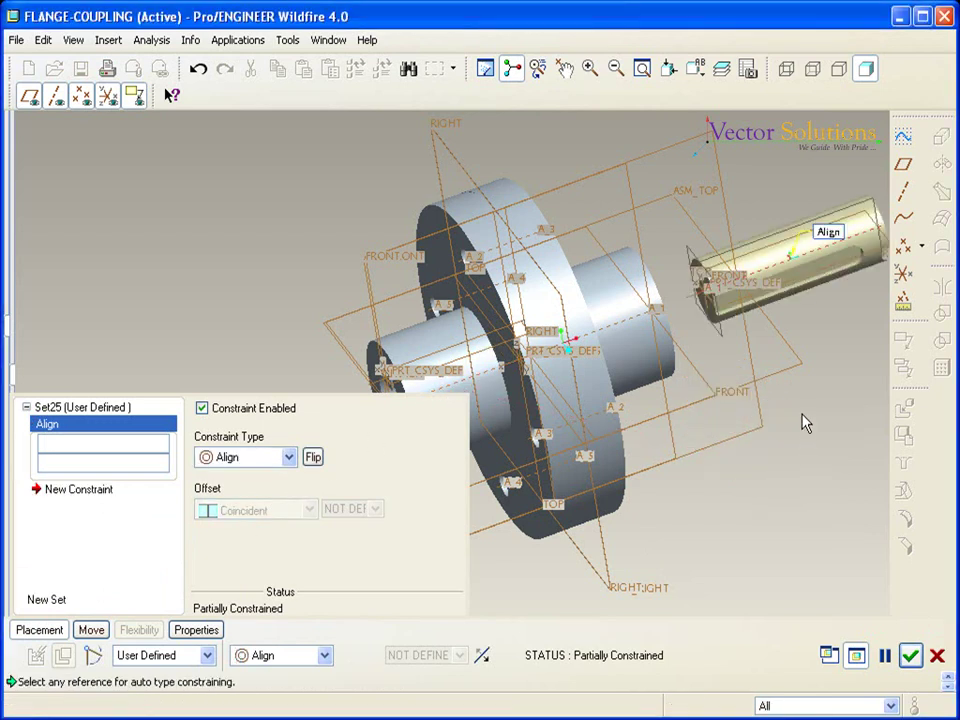
click(483, 657)
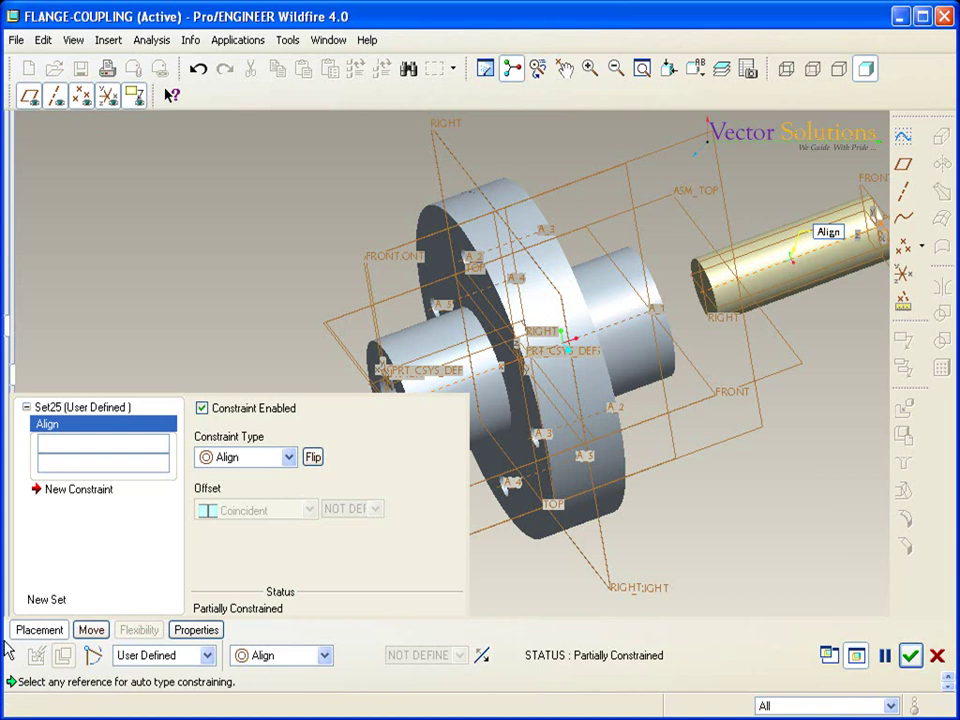
click(45, 630)
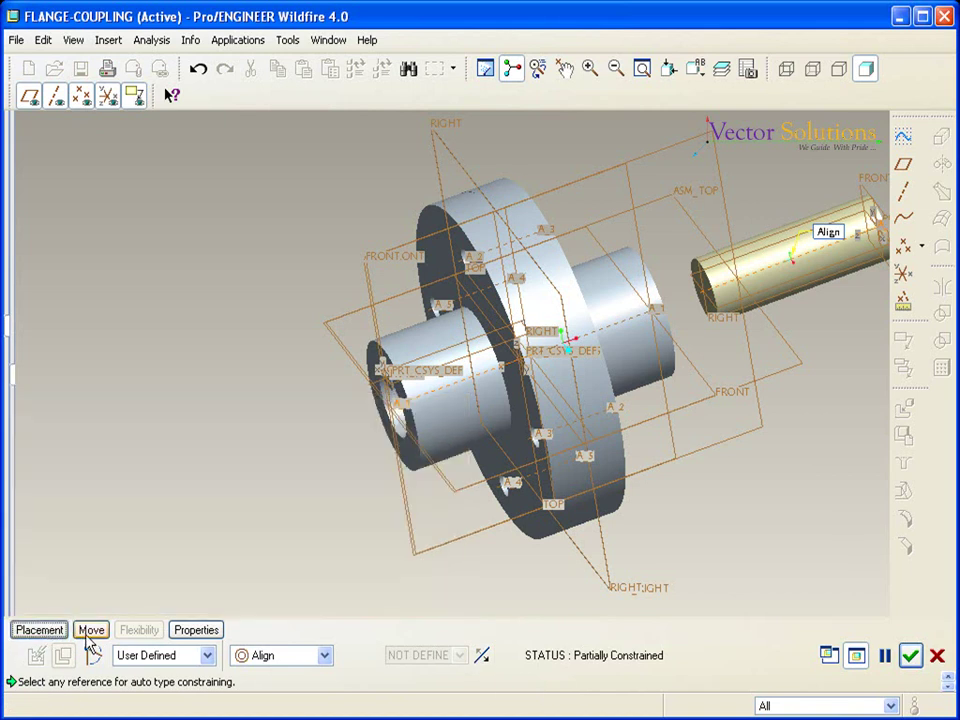
Drag the shaft to the left side of the flange.
click(90, 632)
scroll(762, 181, down, 2)
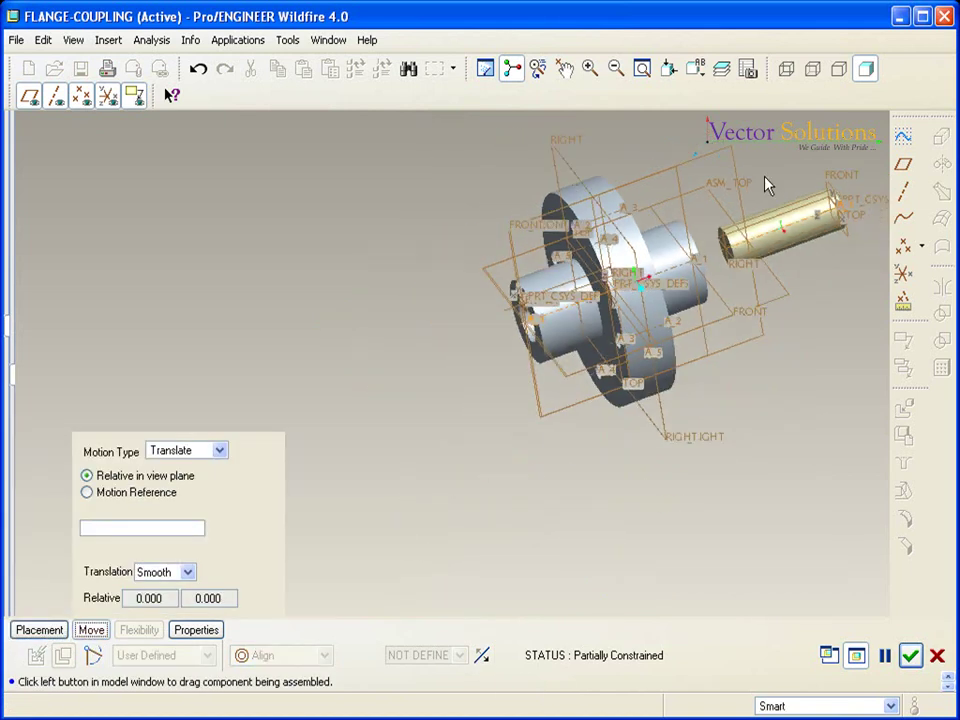
click(765, 182)
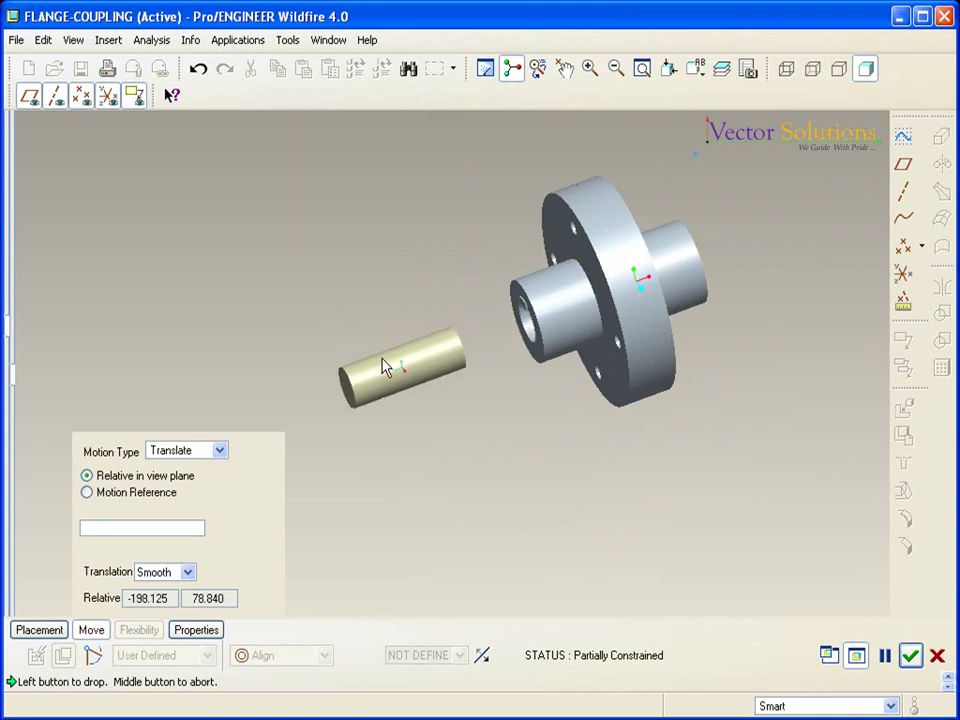
click(410, 367)
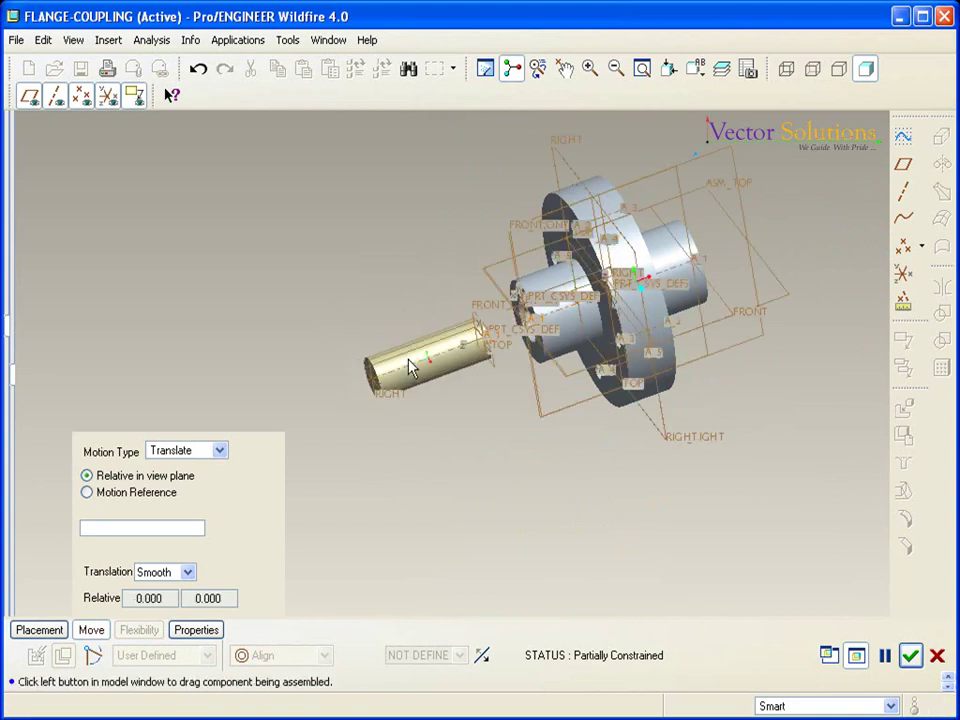
click(90, 631)
click(43, 631)
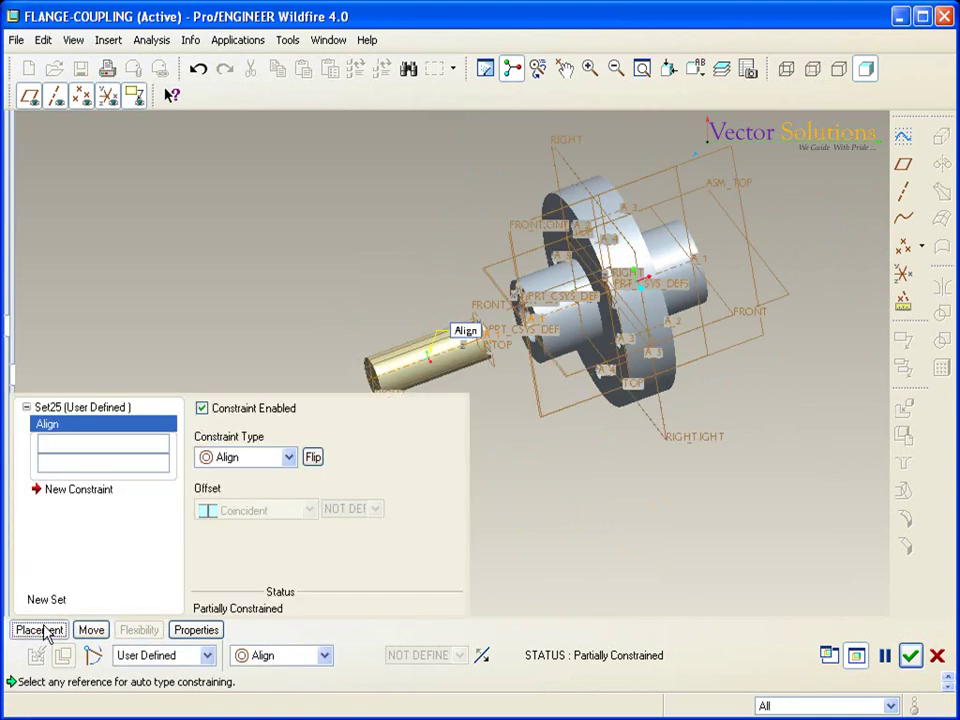
Mate the shaft surface to the PRT0004 key surface with a 0° angle offset.
click(103, 494)
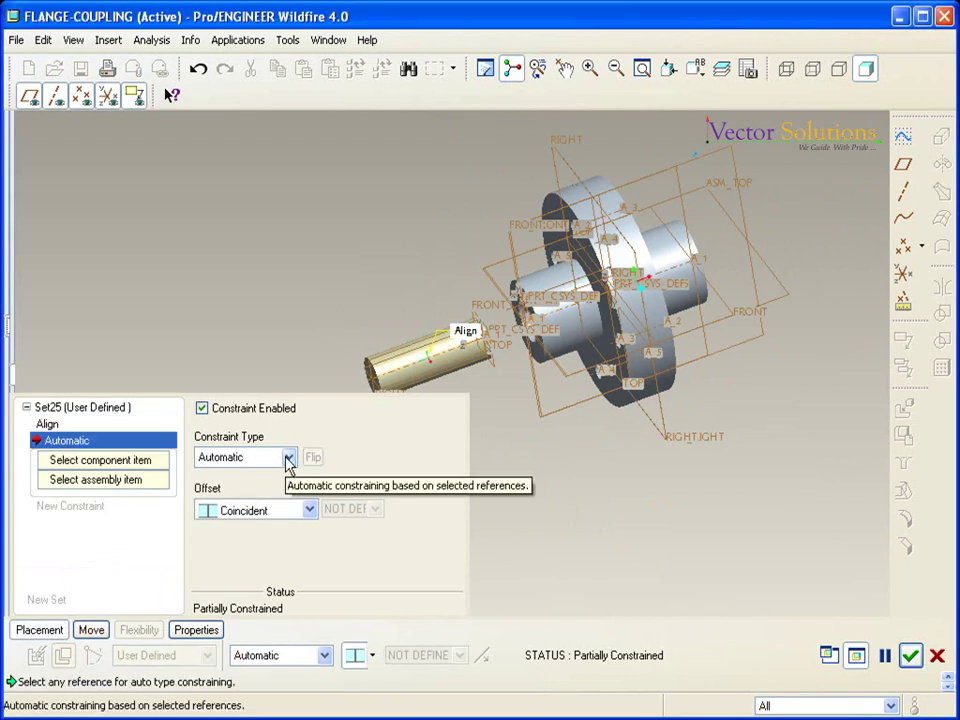
click(288, 457)
click(255, 496)
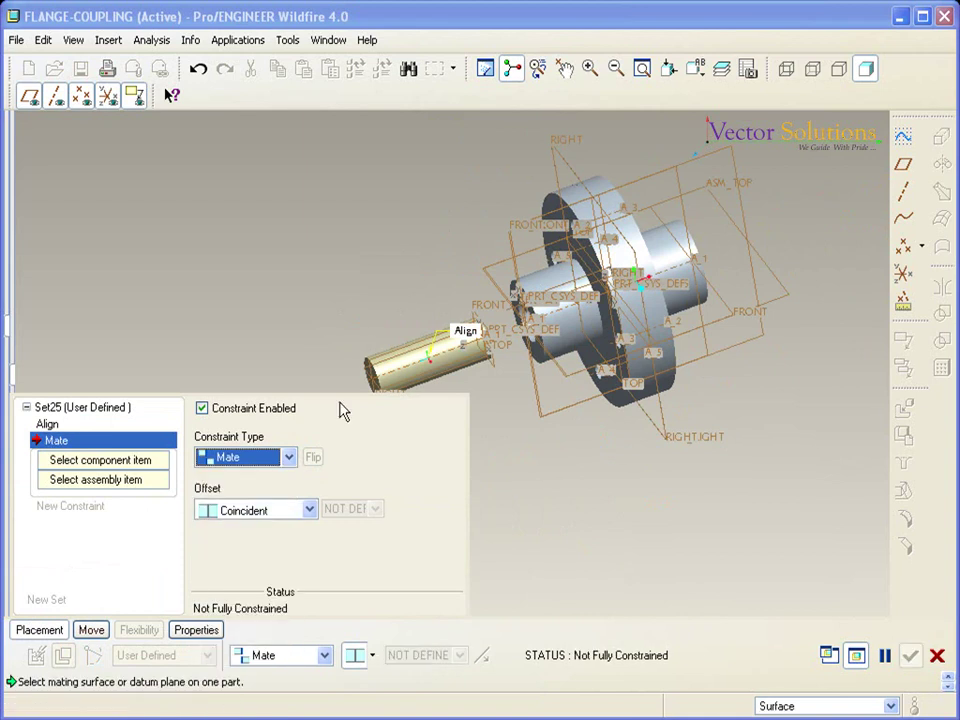
mouse_move(600, 300)
middle_down()
mouse_move(654, 283)
mouse_move(739, 285)
middle_up()
scroll(810, 340, up, 4)
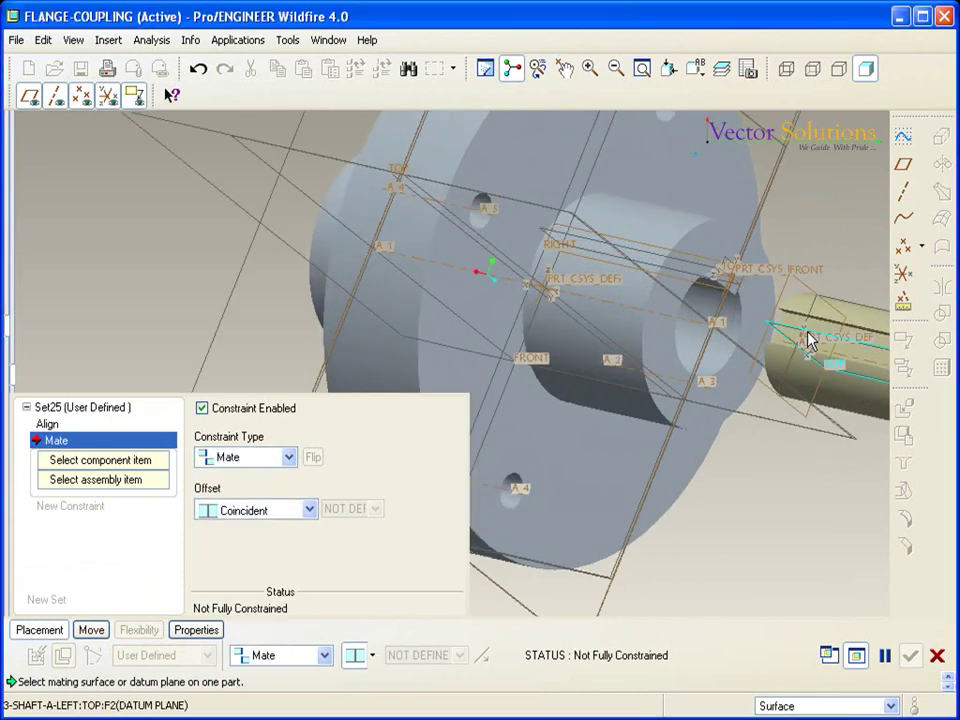
scroll(805, 338, up, 2)
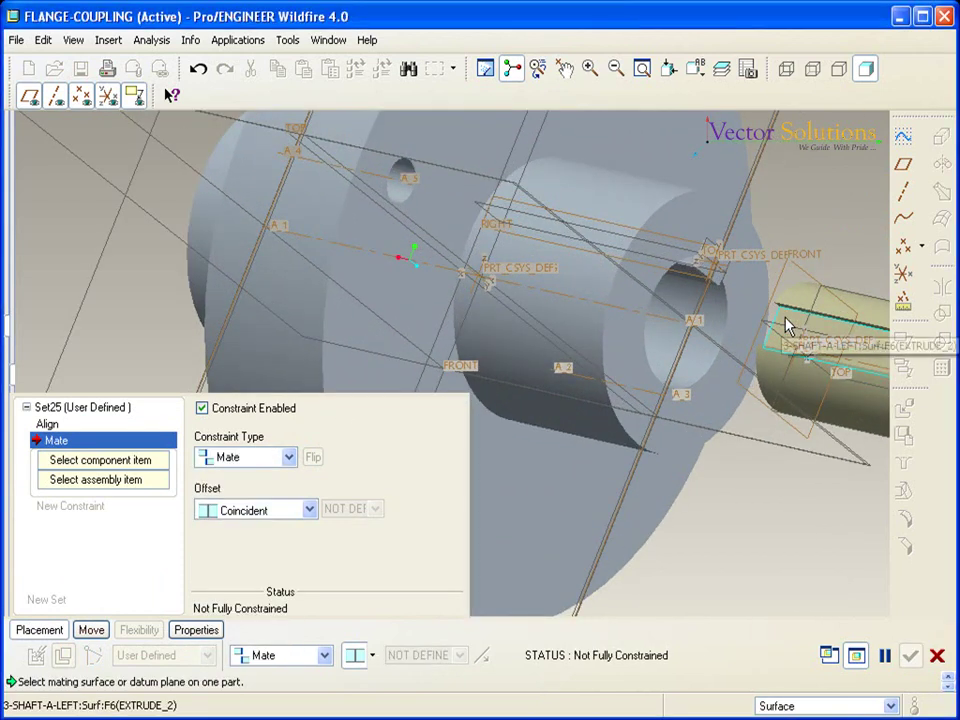
click(785, 325)
mouse_move(746, 274)
middle_down()
mouse_move(722, 285)
mouse_move(746, 240)
mouse_move(718, 208)
mouse_move(628, 189)
mouse_move(632, 281)
mouse_move(589, 311)
mouse_move(591, 296)
mouse_move(564, 396)
middle_up()
click(708, 181)
double_click(419, 653)
text(0)
key(Return)
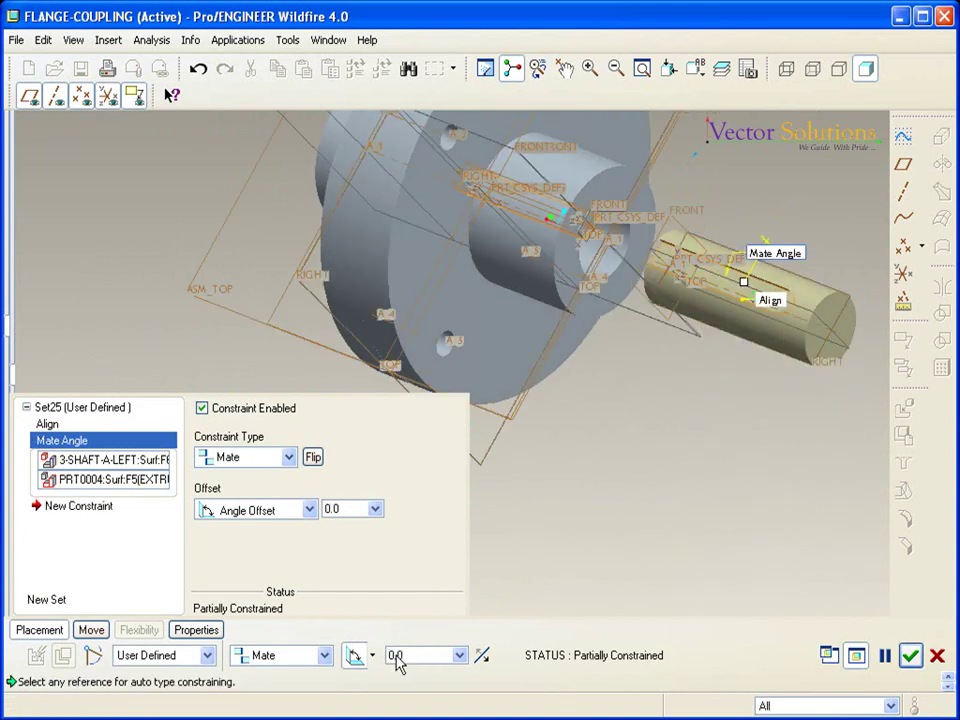
mouse_move(636, 385)
middle_down()
mouse_move(527, 369)
mouse_move(497, 431)
mouse_move(506, 478)
mouse_move(480, 490)
middle_up()
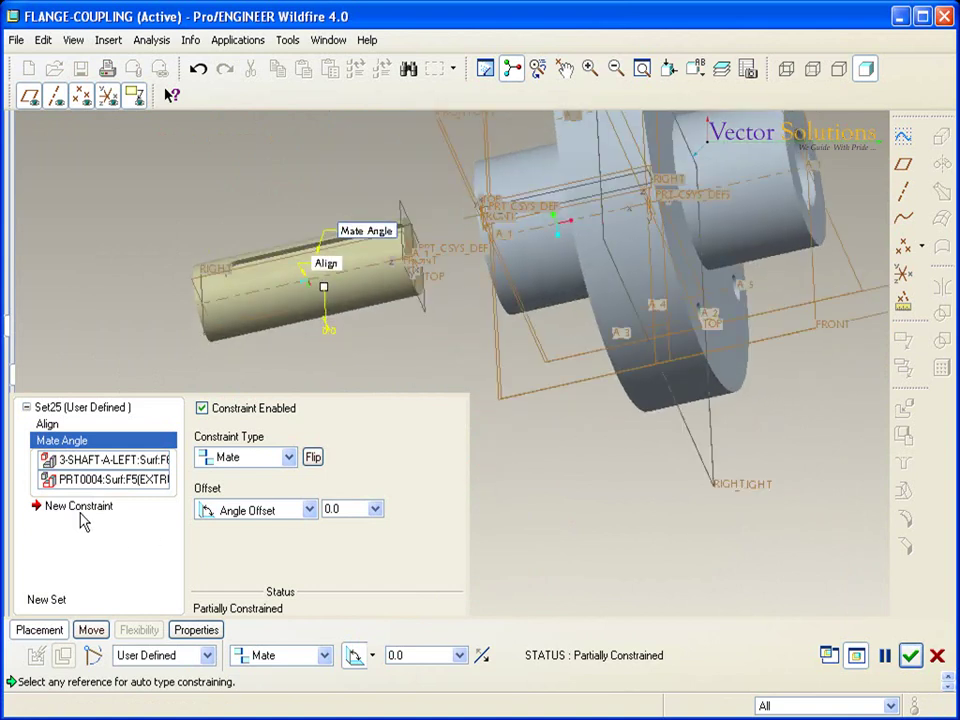
Mate the shaft's end face against the flange face.
click(80, 508)
click(250, 457)
click(240, 494)
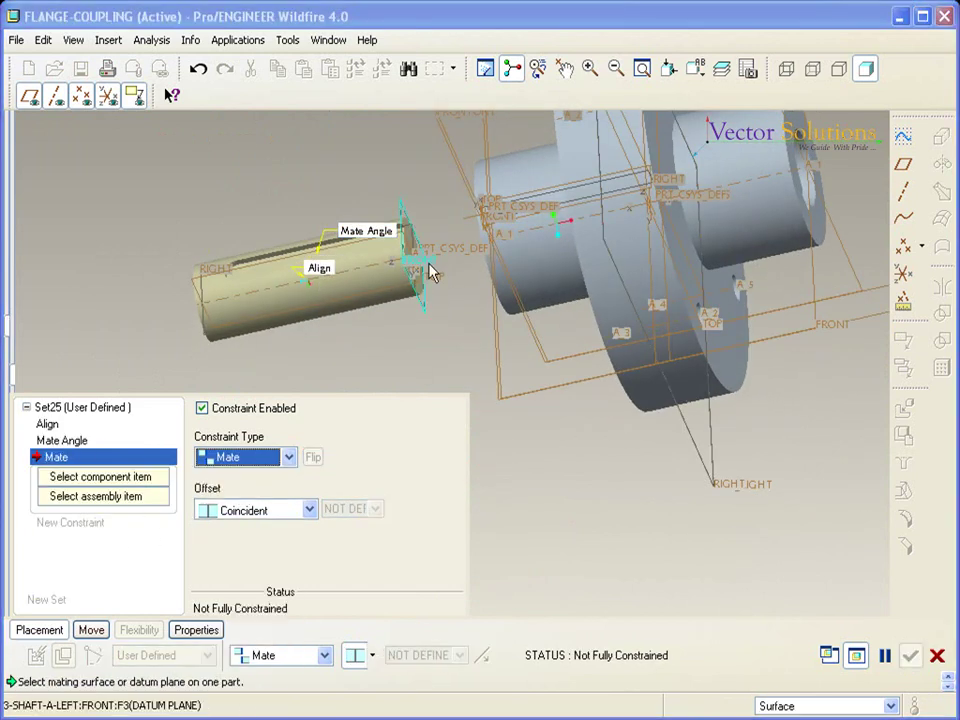
scroll(430, 300, down, 3)
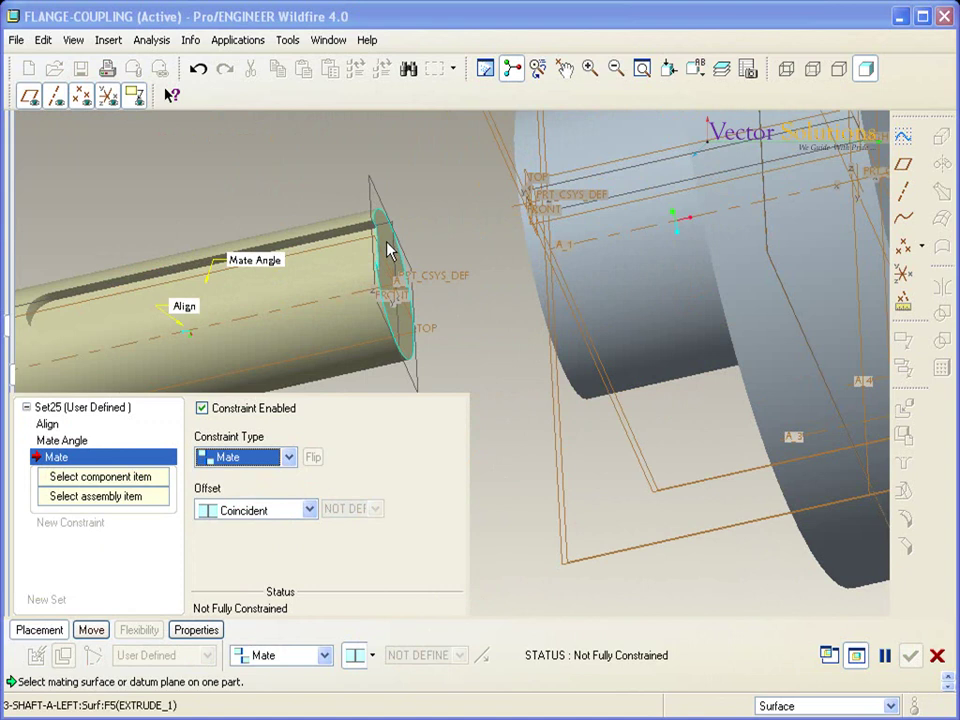
click(390, 250)
middle_drag(489, 296, 546, 257)
scroll(570, 245, down, 3)
middle_drag(598, 231, 608, 234)
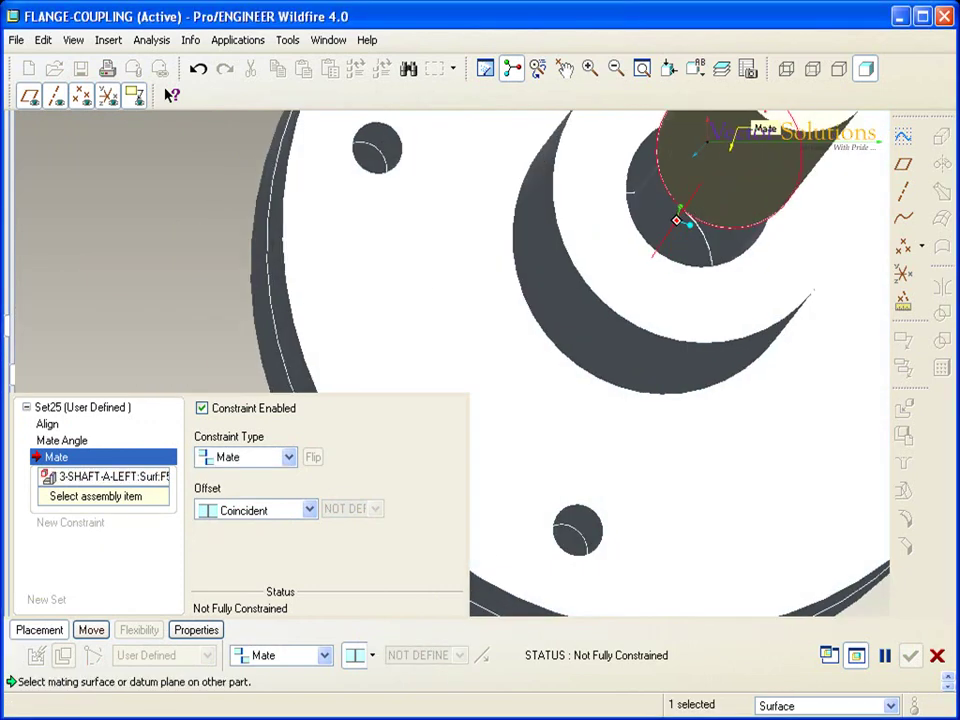
scroll(700, 245, down, 2)
scroll(690, 252, down, 2)
scroll(695, 250, down, 2)
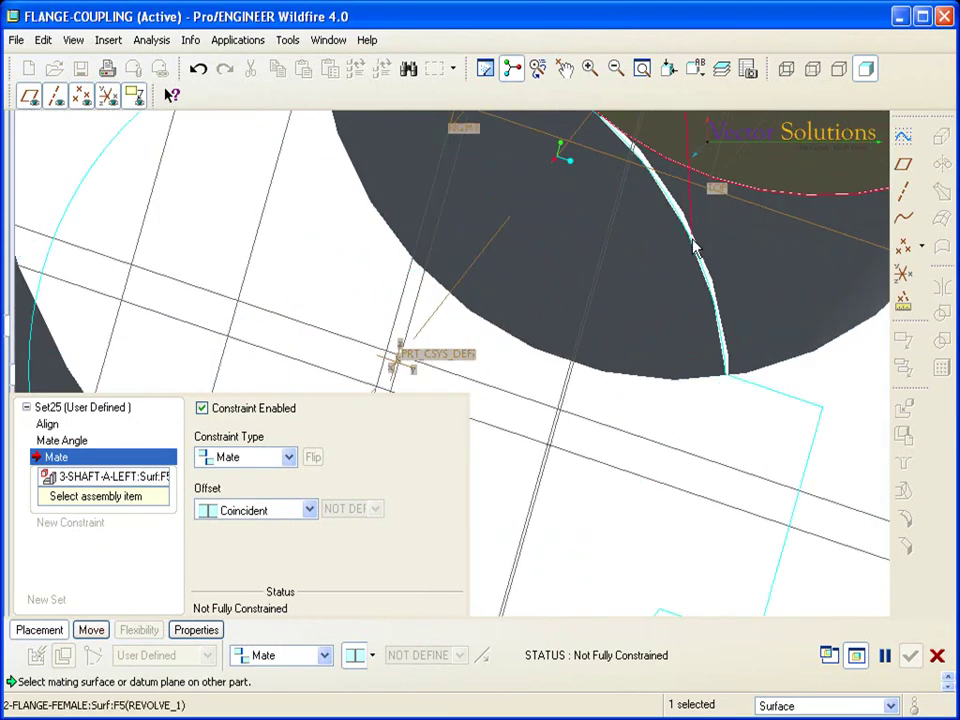
click(697, 250)
scroll(664, 261, up, 3)
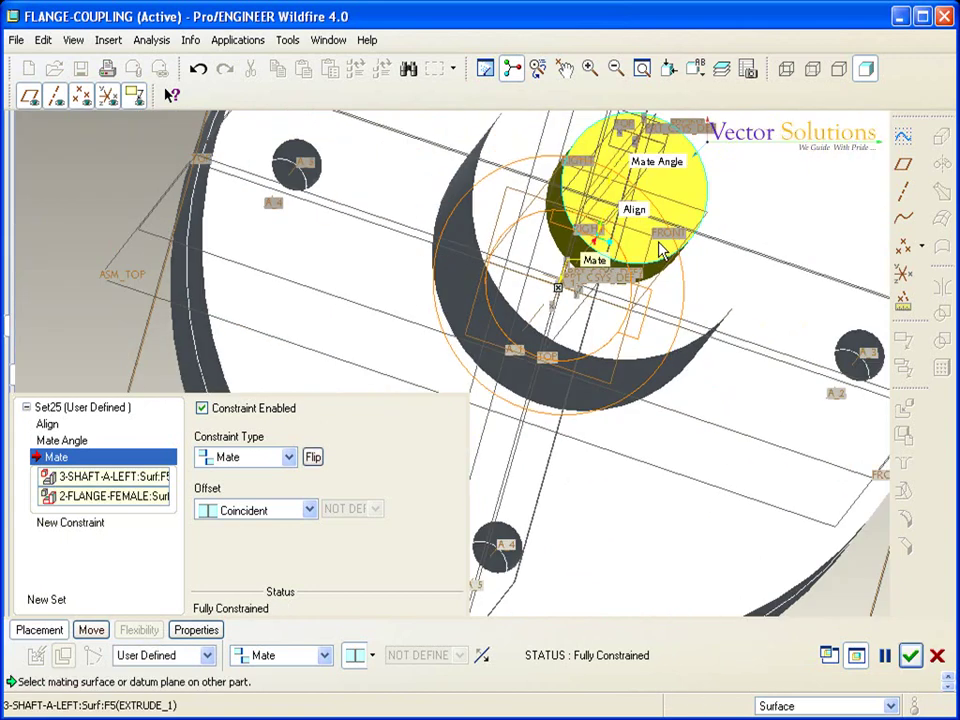
middle_drag(620, 258, 565, 316)
scroll(565, 316, up, 3)
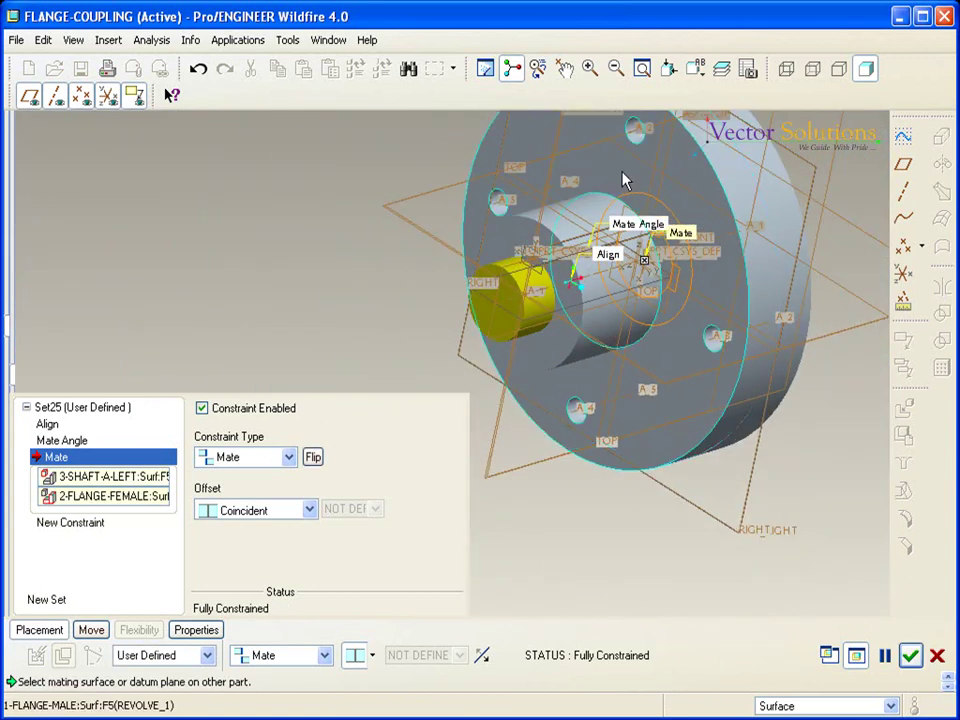
scroll(604, 163, down, 3)
scroll(574, 212, up, 2)
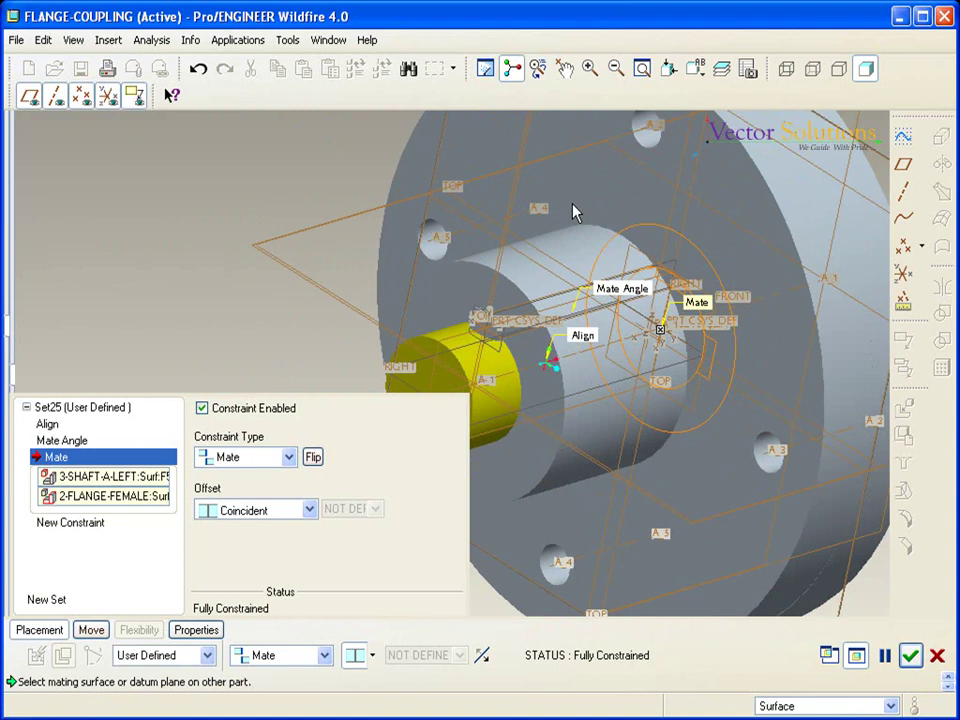
Confirm the shaft placement and load 6-key-2-right.prt into the assembly.
click(910, 655)
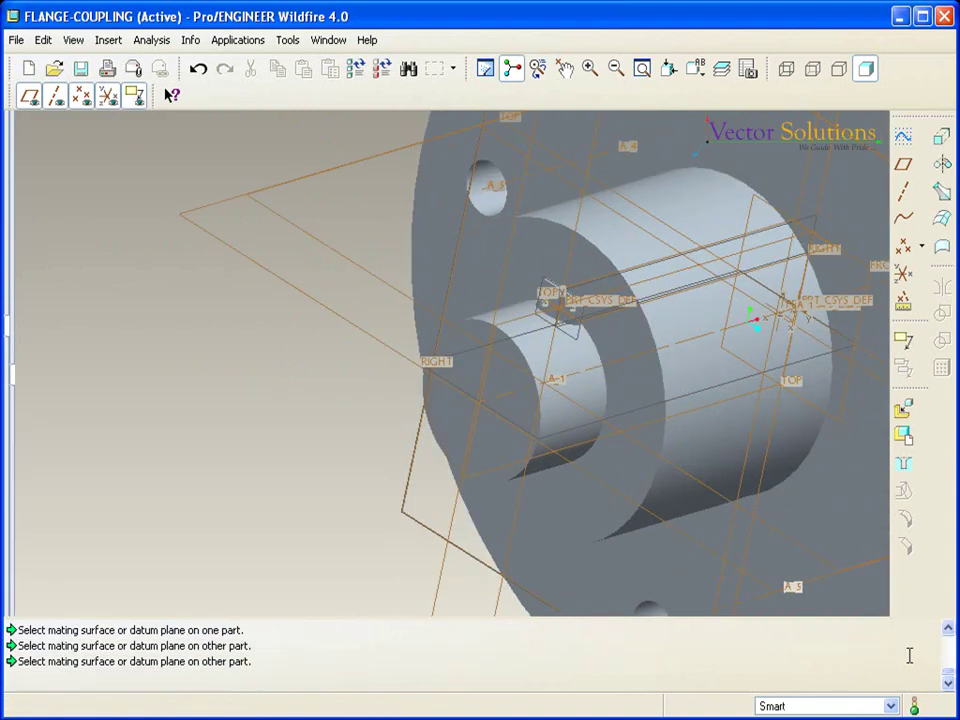
mouse_move(218, 389)
middle_down()
mouse_move(437, 358)
mouse_move(443, 370)
middle_up()
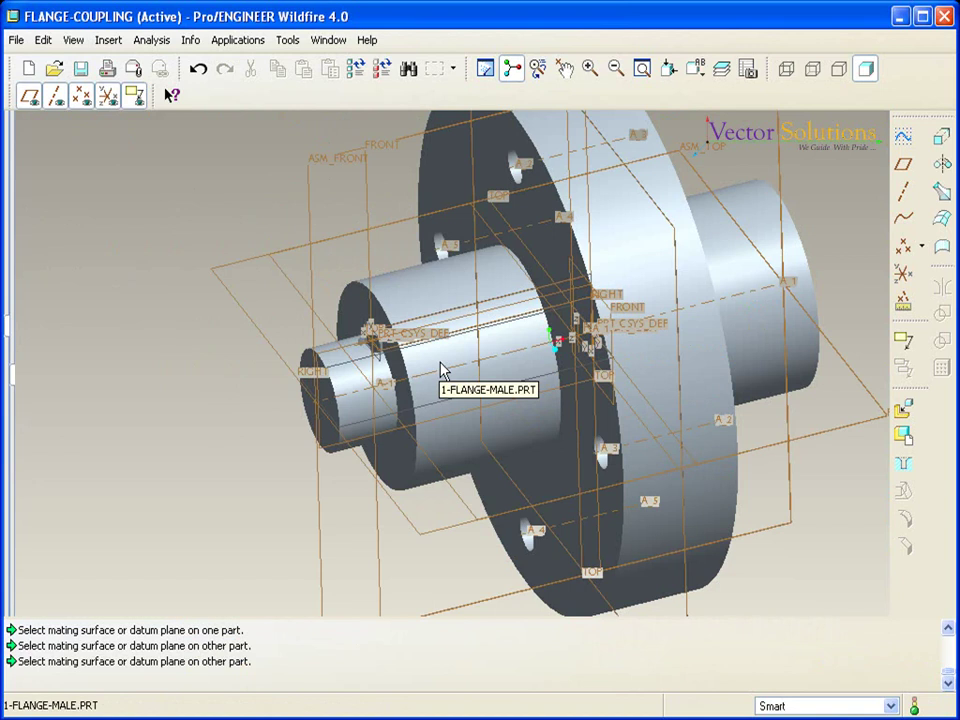
click(905, 411)
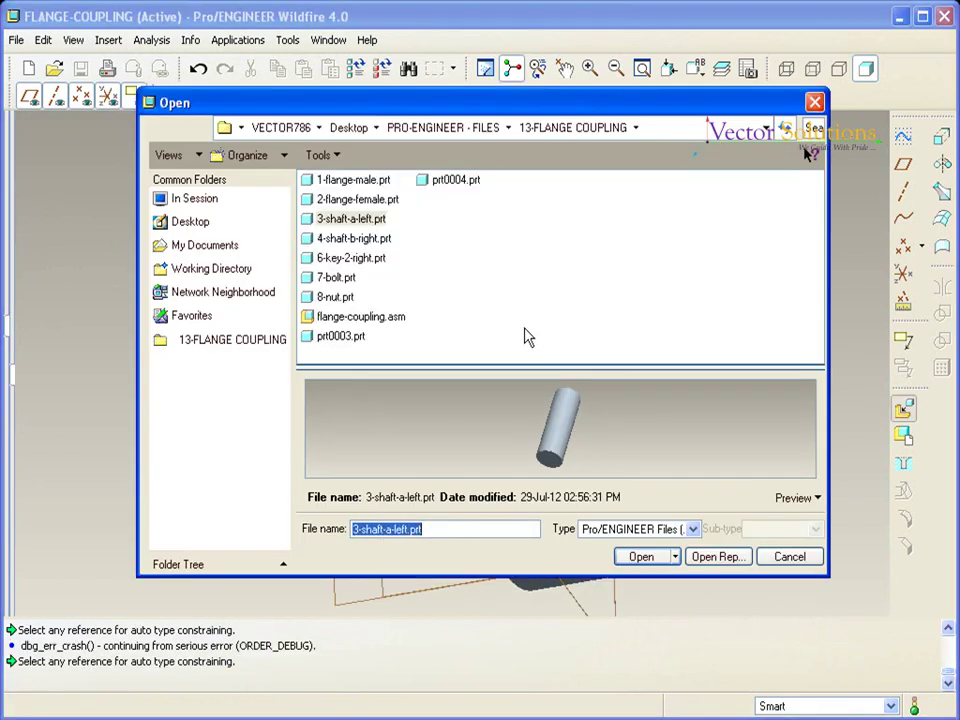
click(360, 260)
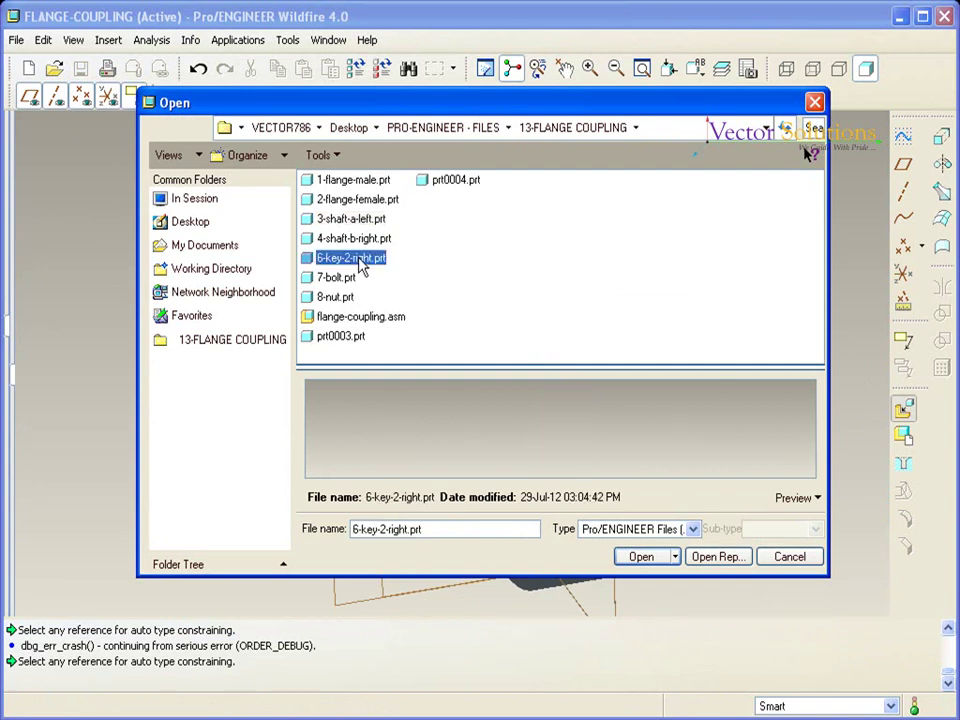
click(643, 557)
Mate a face of the key to the female flange's keyway surface.
middle_drag(846, 381, 780, 379)
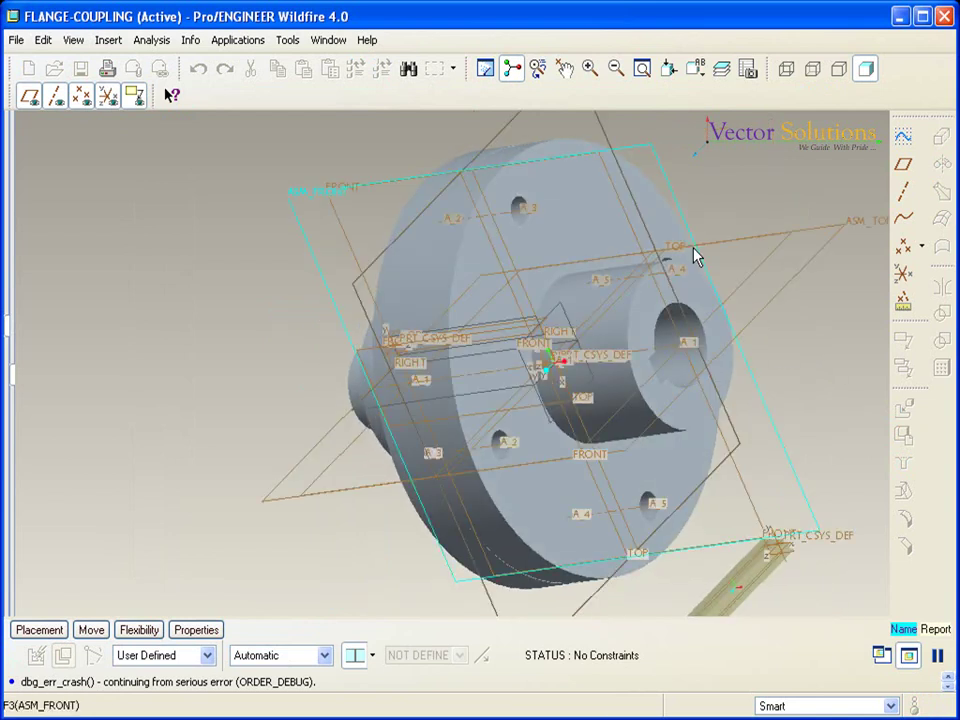
middle_drag(735, 303, 673, 247)
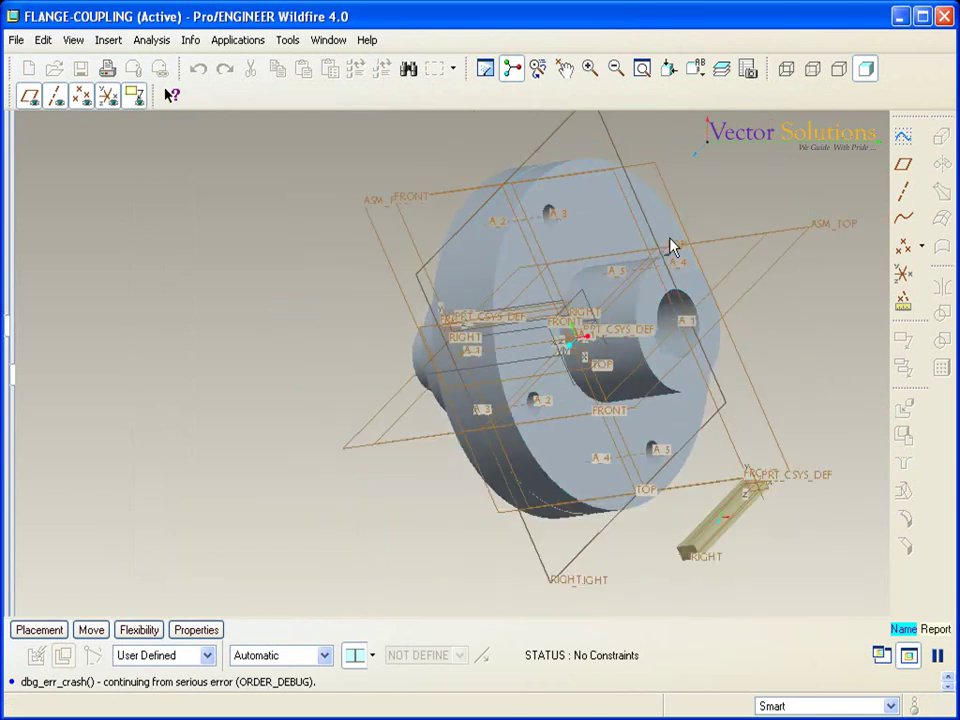
click(40, 630)
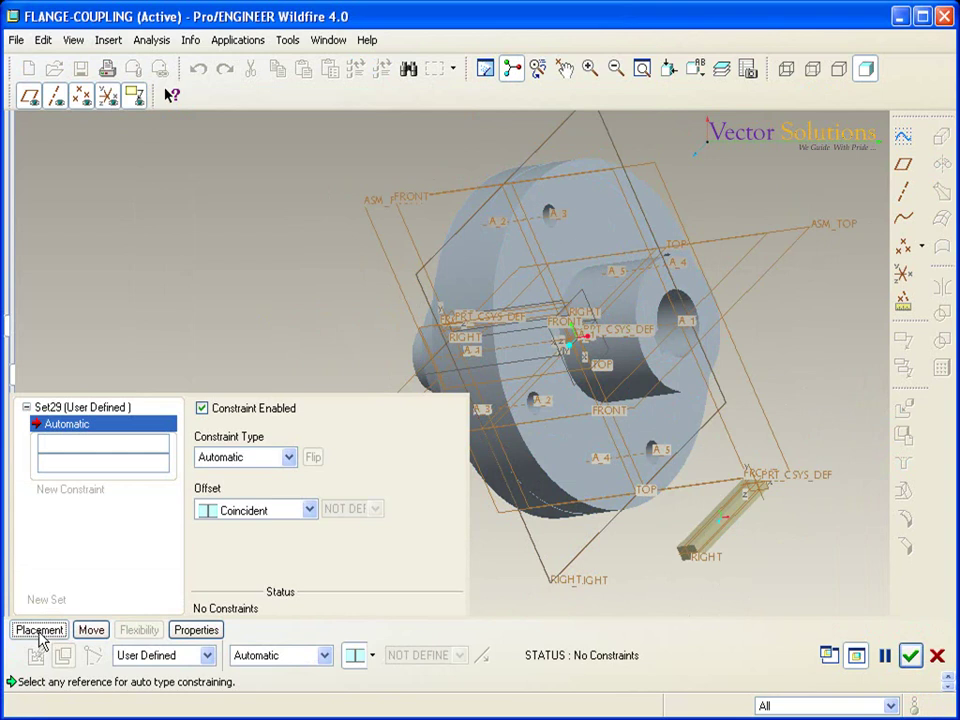
click(288, 458)
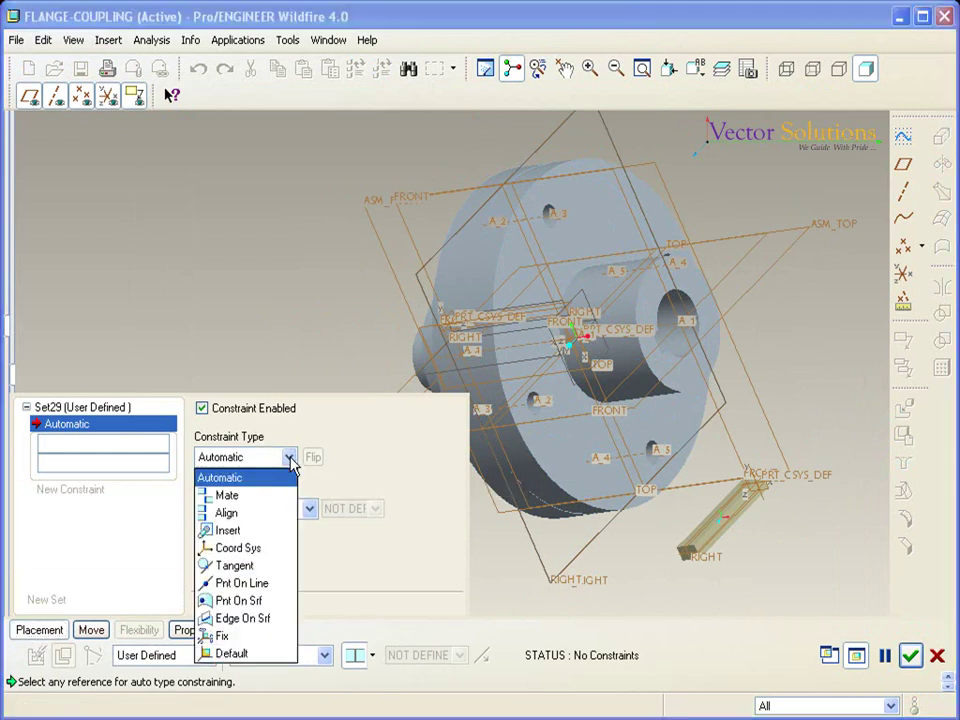
click(227, 495)
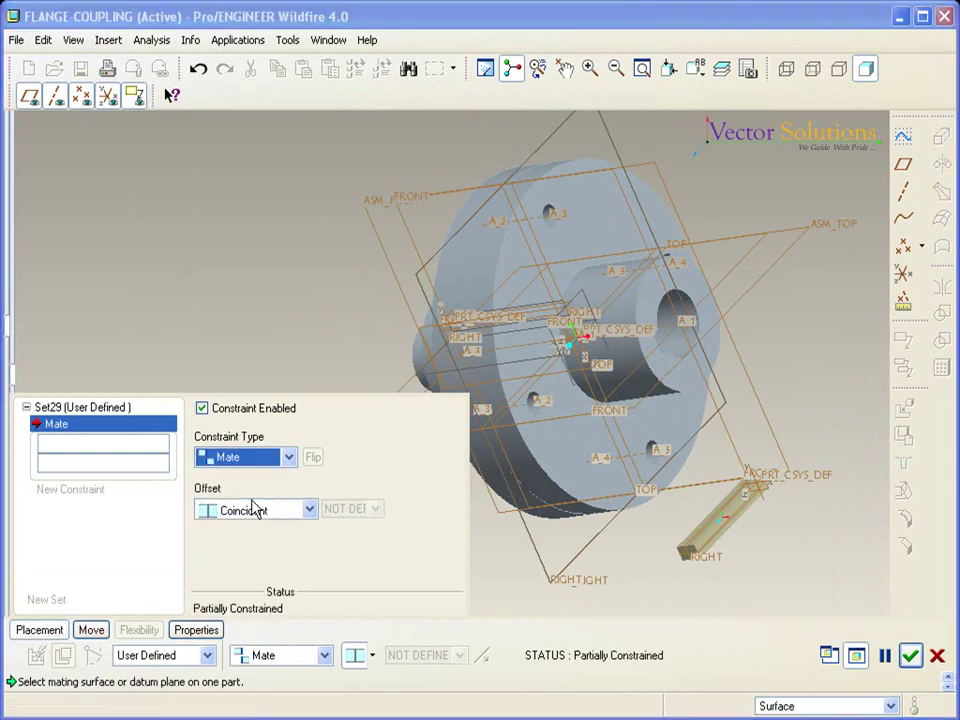
scroll(655, 565, up, 2)
scroll(690, 531, up, 2)
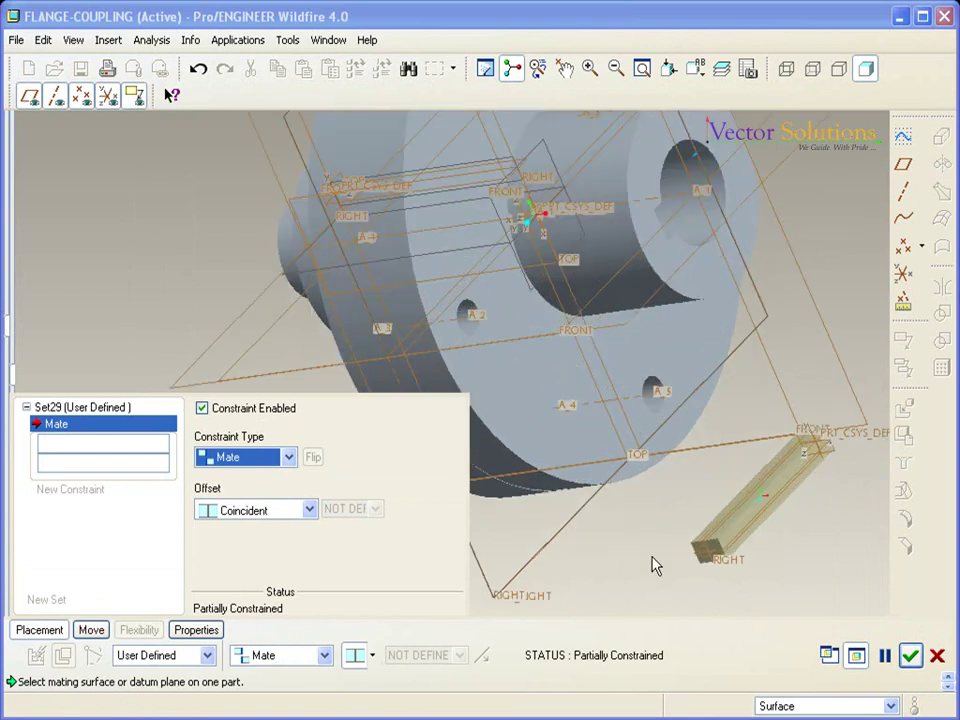
scroll(683, 505, up, 1)
scroll(695, 530, up, 1)
scroll(720, 525, up, 1)
click(737, 515)
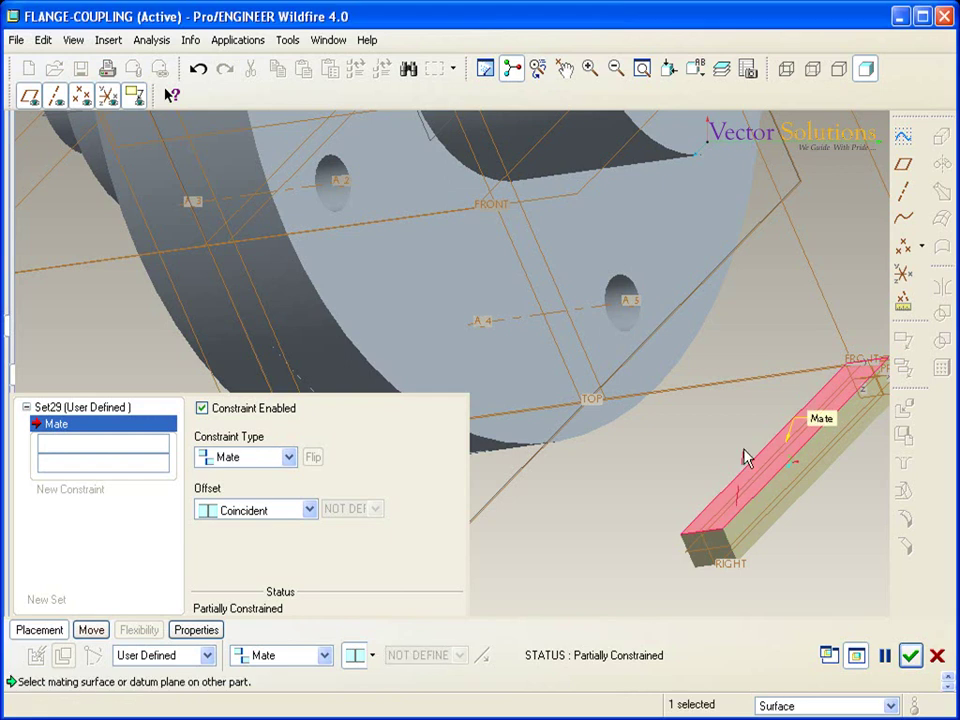
scroll(748, 400, down, 3)
middle_drag(750, 343, 607, 355)
scroll(607, 355, up, 2)
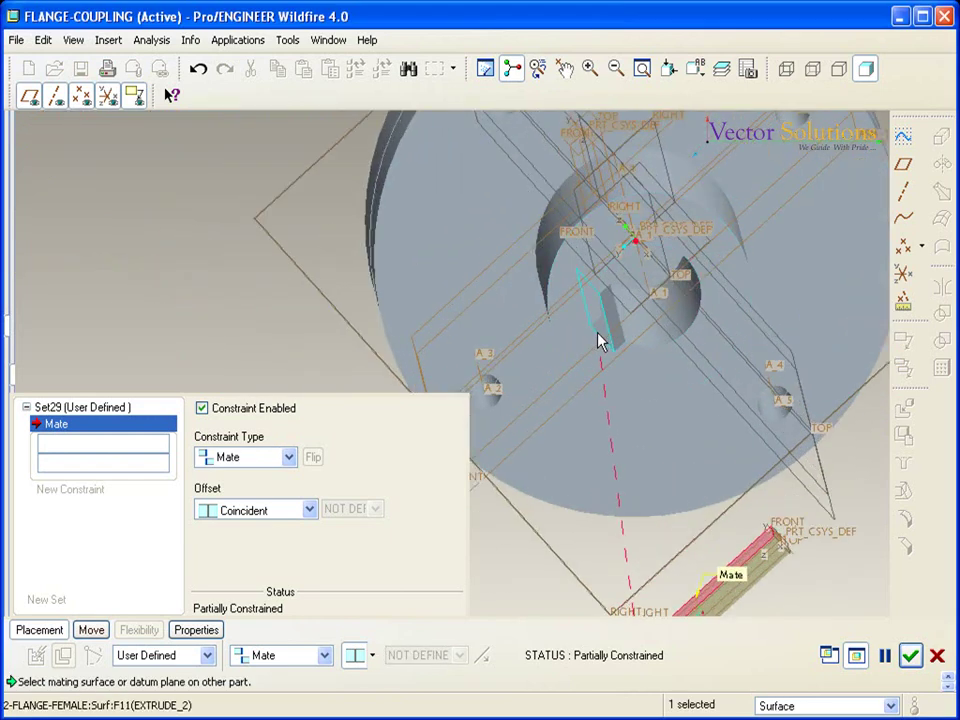
click(604, 332)
scroll(600, 322, down, 3)
mouse_move(600, 318)
middle_down()
mouse_move(664, 263)
mouse_move(754, 244)
middle_up()
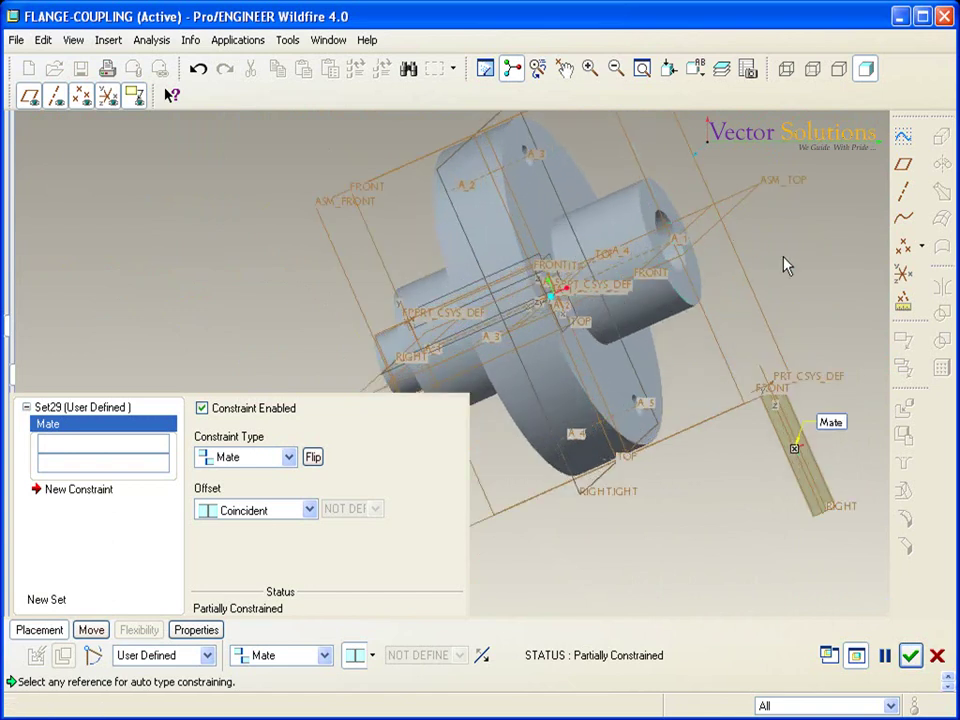
Add a second Mate between the key's RIGHT datum plane and the female flange's FRONT surface.
click(88, 492)
click(289, 457)
click(246, 499)
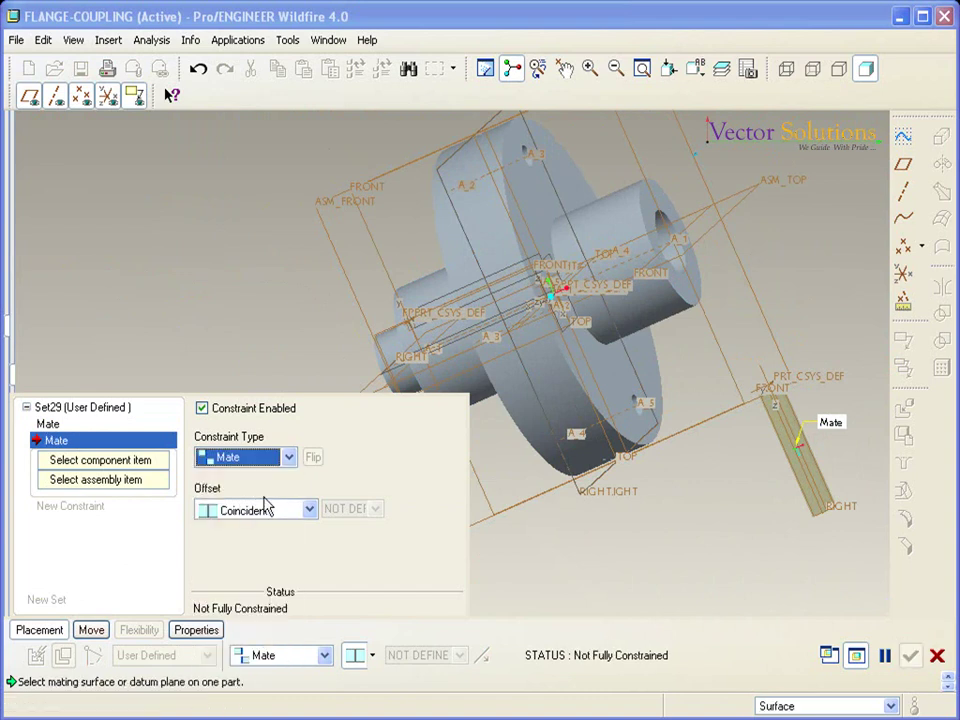
scroll(815, 480, up, 3)
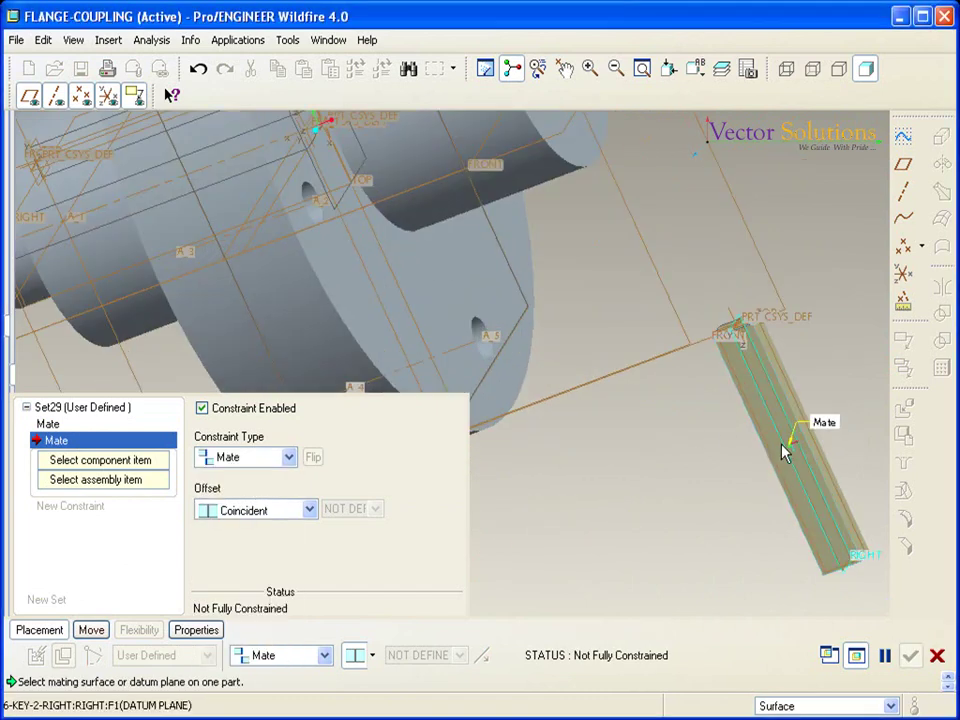
click(785, 450)
middle_drag(782, 443, 746, 570)
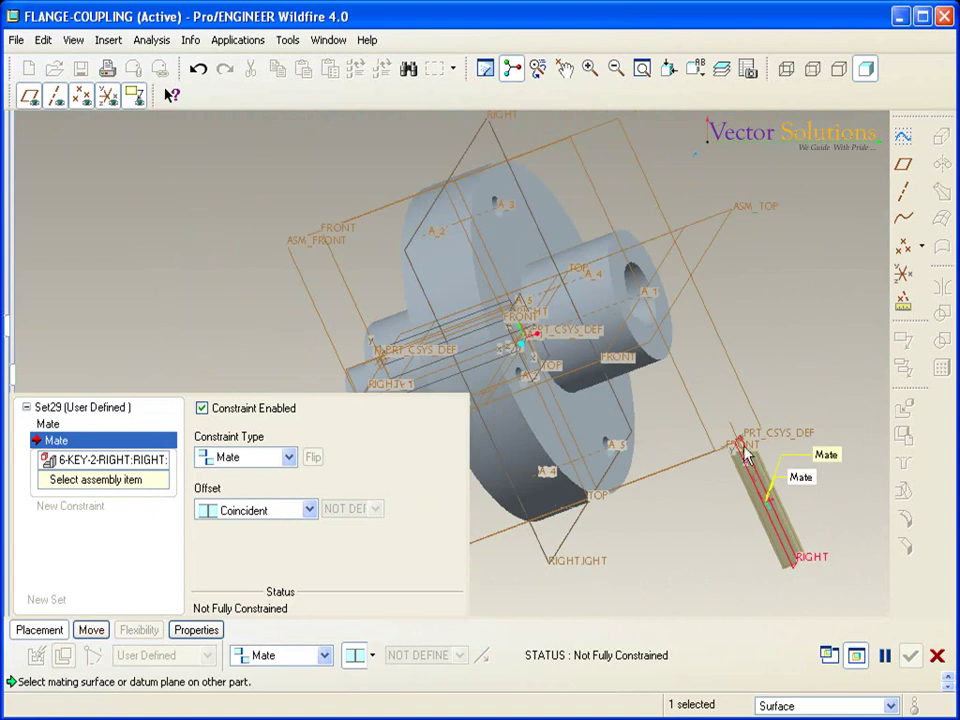
click(655, 275)
middle_drag(688, 385, 678, 413)
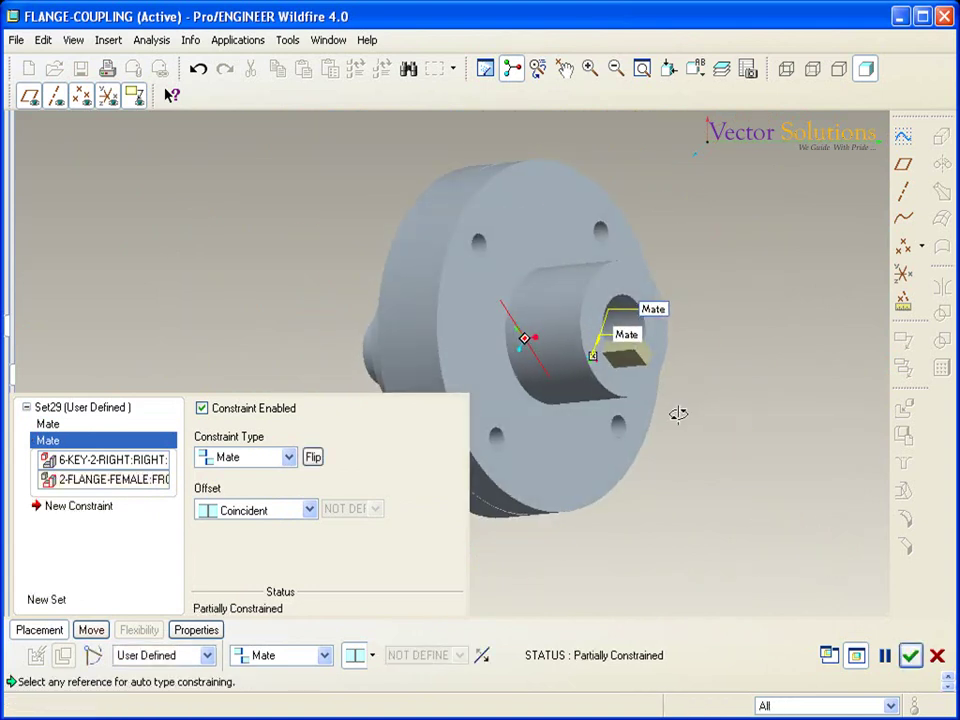
Move the key aside to the right of the flanges in the default view.
click(91, 629)
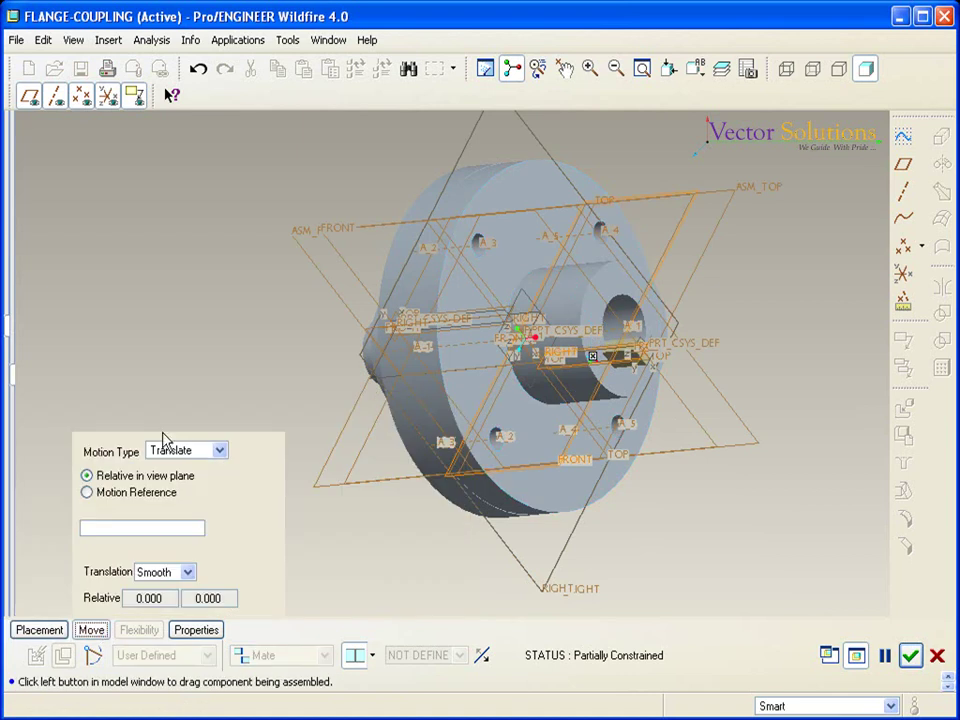
key(ctrl+d)
click(540, 333)
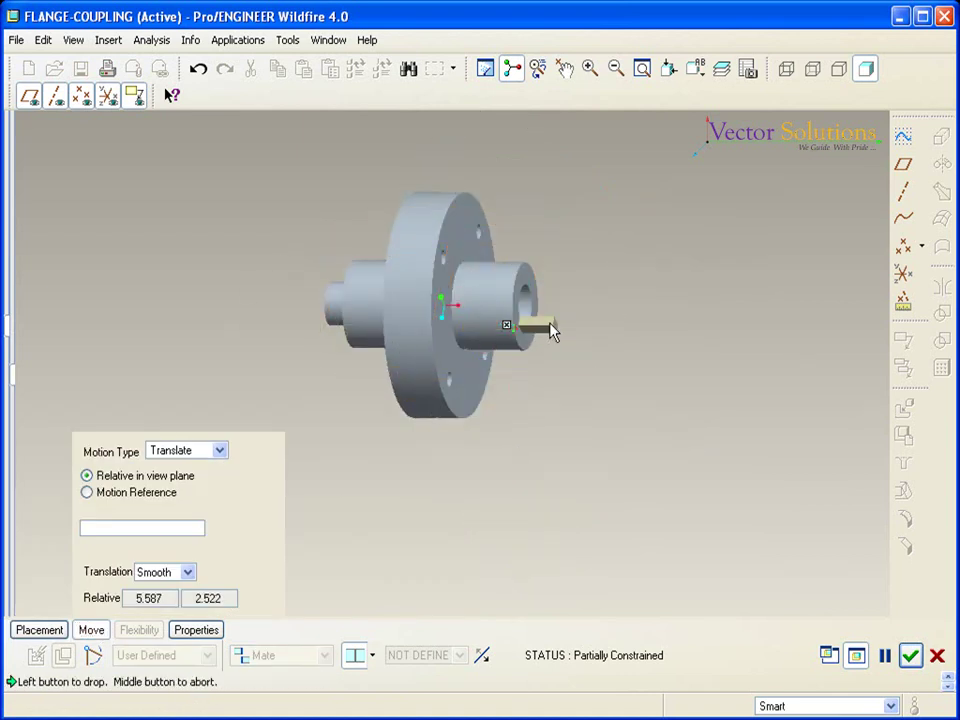
click(640, 338)
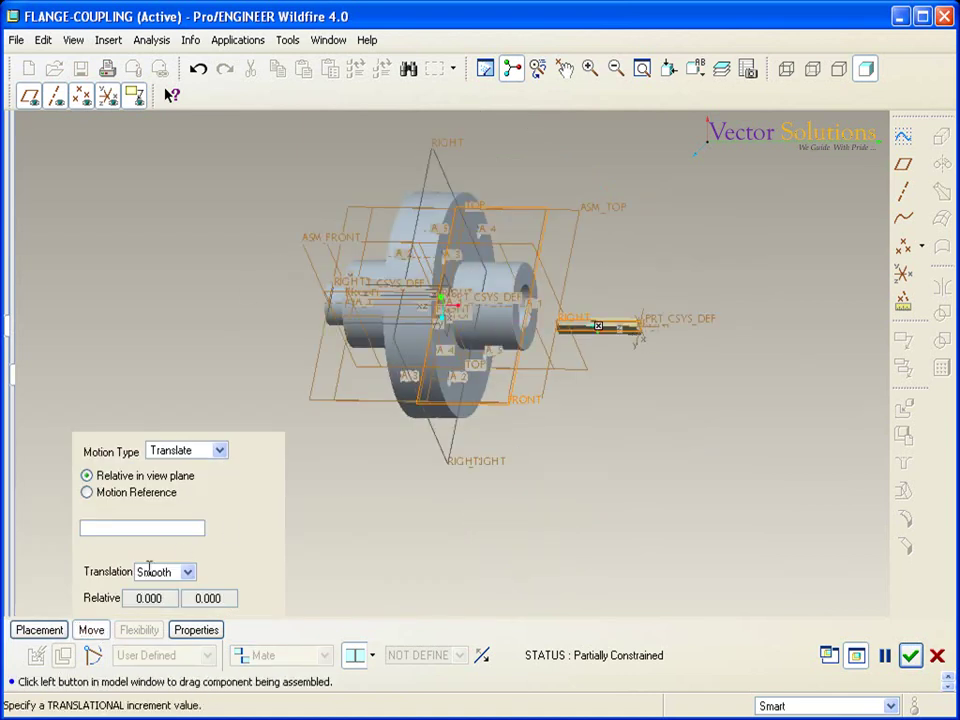
click(92, 630)
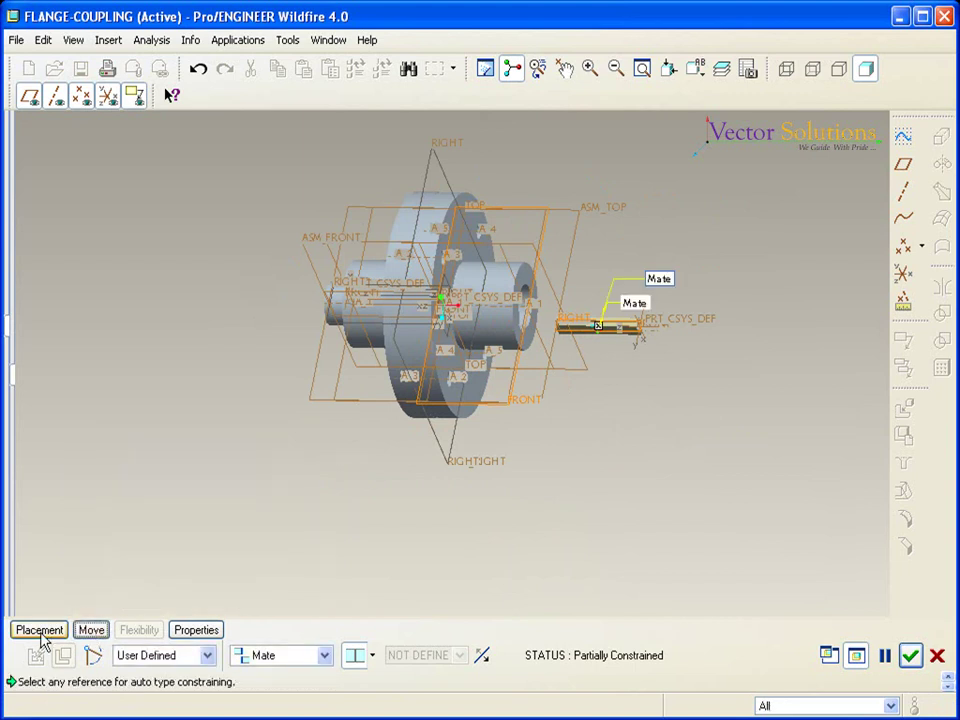
Add a third placement constraint for the key, set to Mate.
click(45, 630)
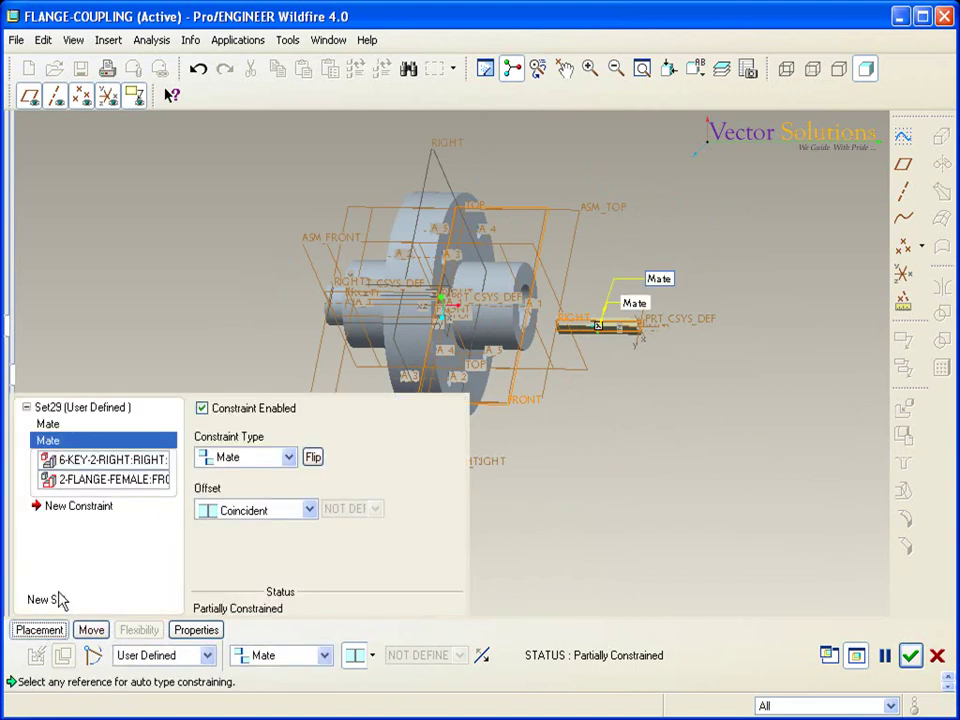
click(80, 507)
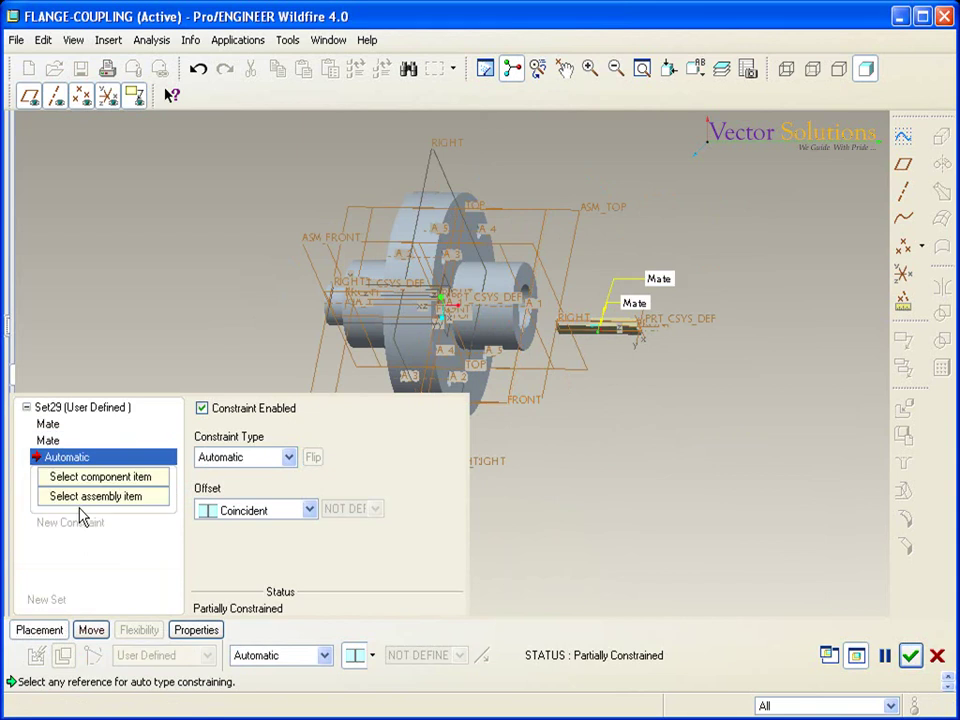
click(288, 457)
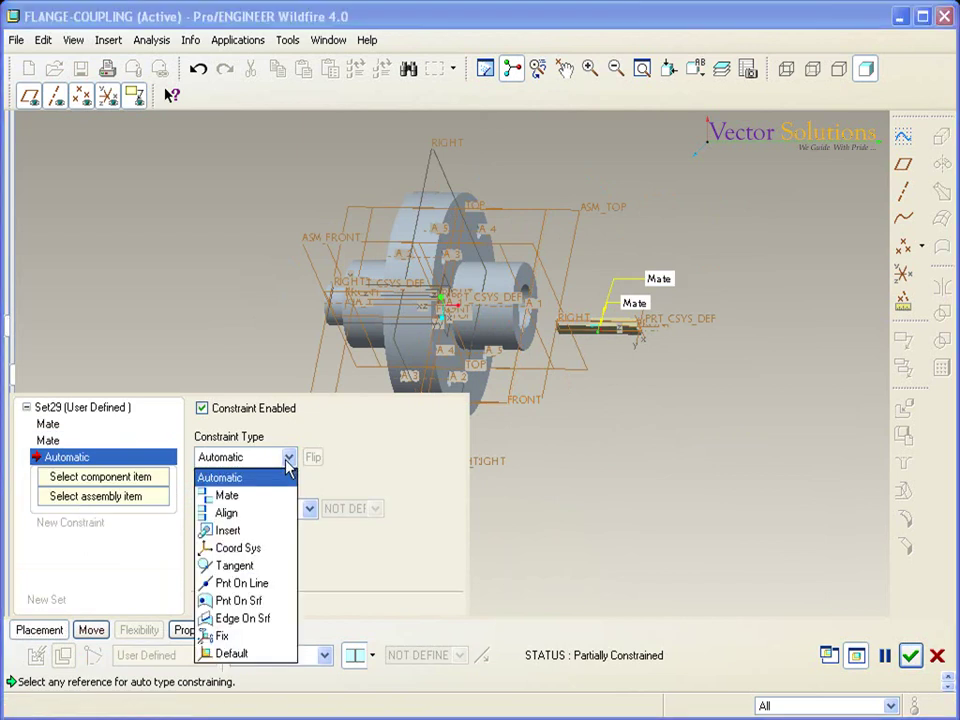
click(260, 497)
scroll(565, 318, up, 2)
scroll(600, 328, up, 3)
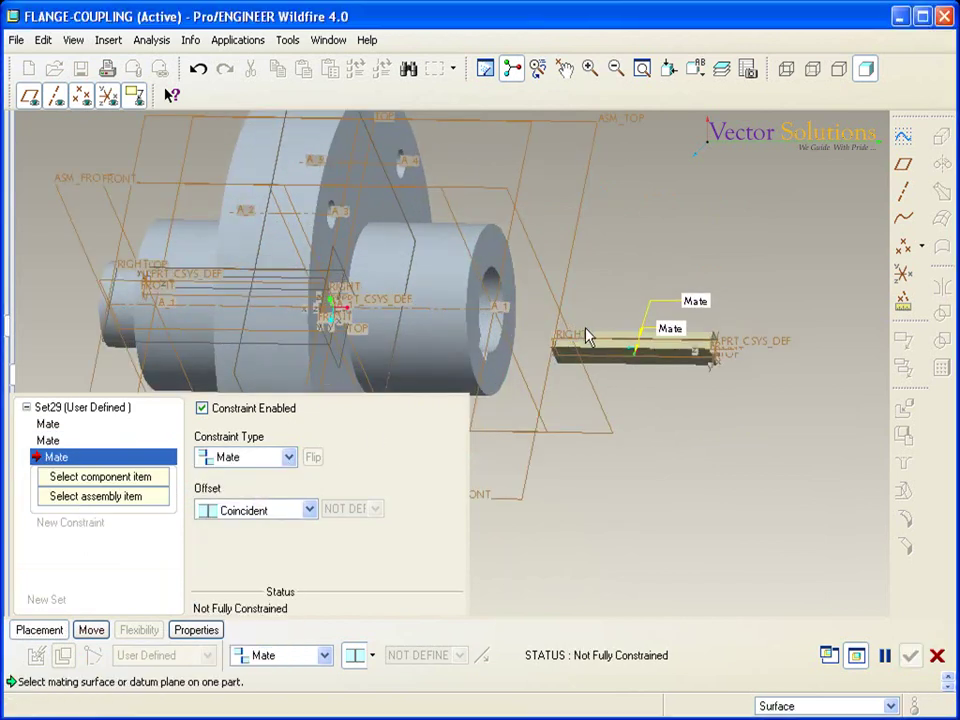
scroll(611, 343, up, 3)
scroll(568, 350, up, 2)
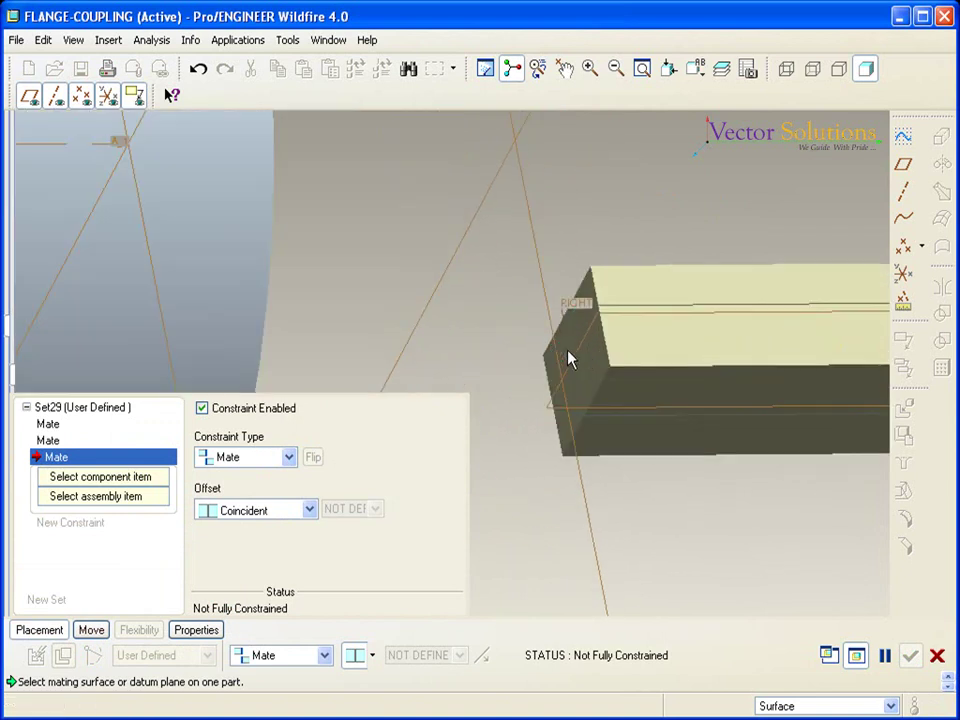
Mate the key's end face to the male flange surface and confirm the fully constrained key.
click(594, 360)
scroll(707, 253, down, 3)
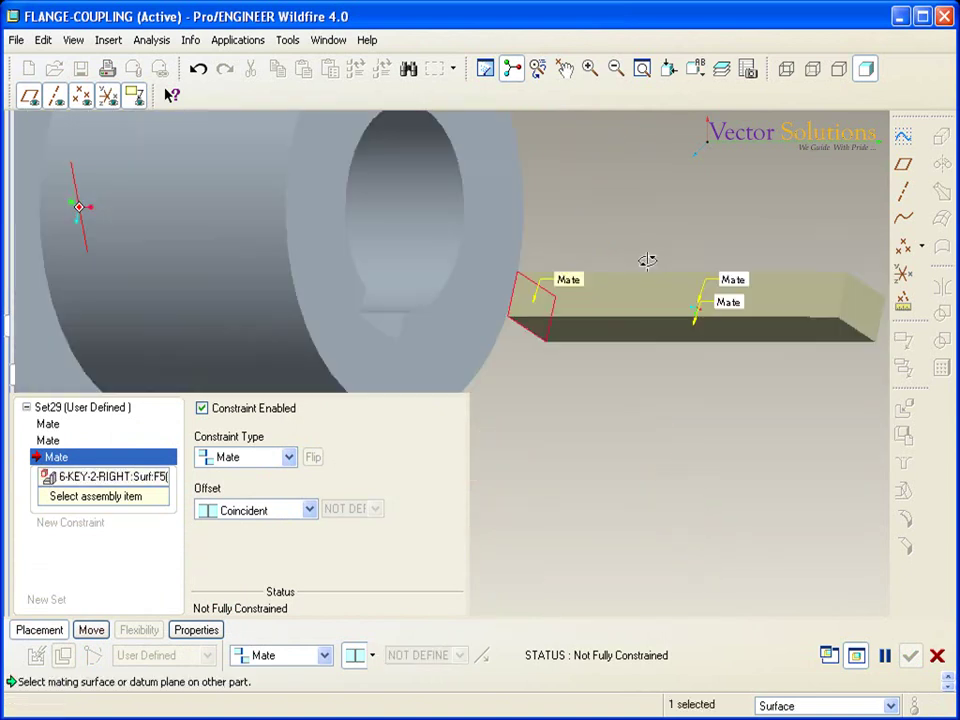
middle_drag(560, 300, 527, 287)
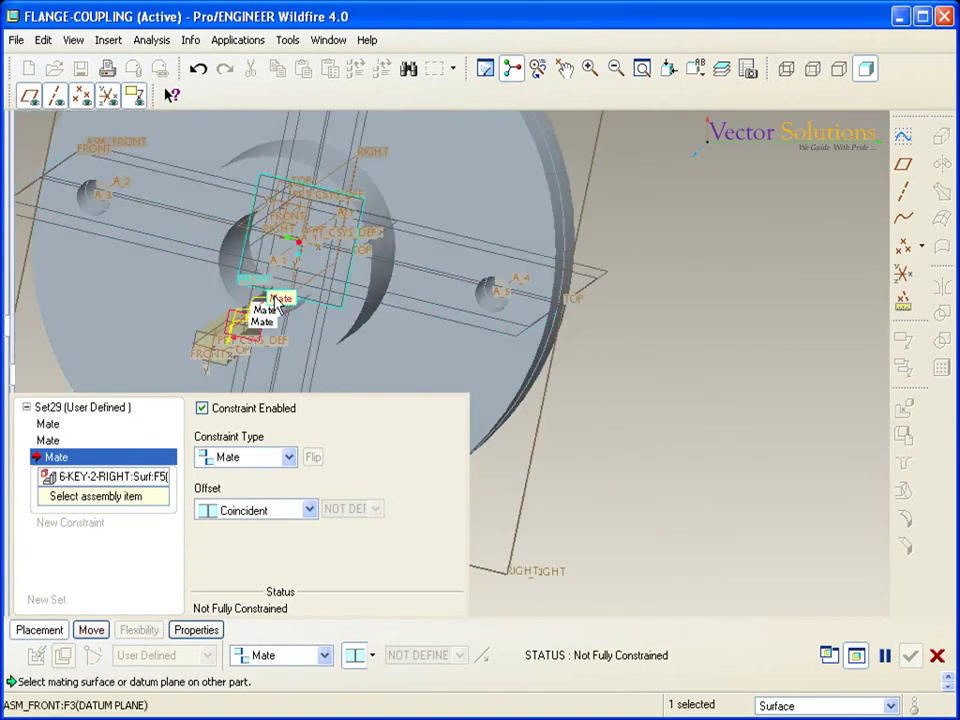
scroll(285, 297, up, 3)
click(283, 297)
scroll(443, 222, down, 3)
middle_drag(443, 222, 620, 230)
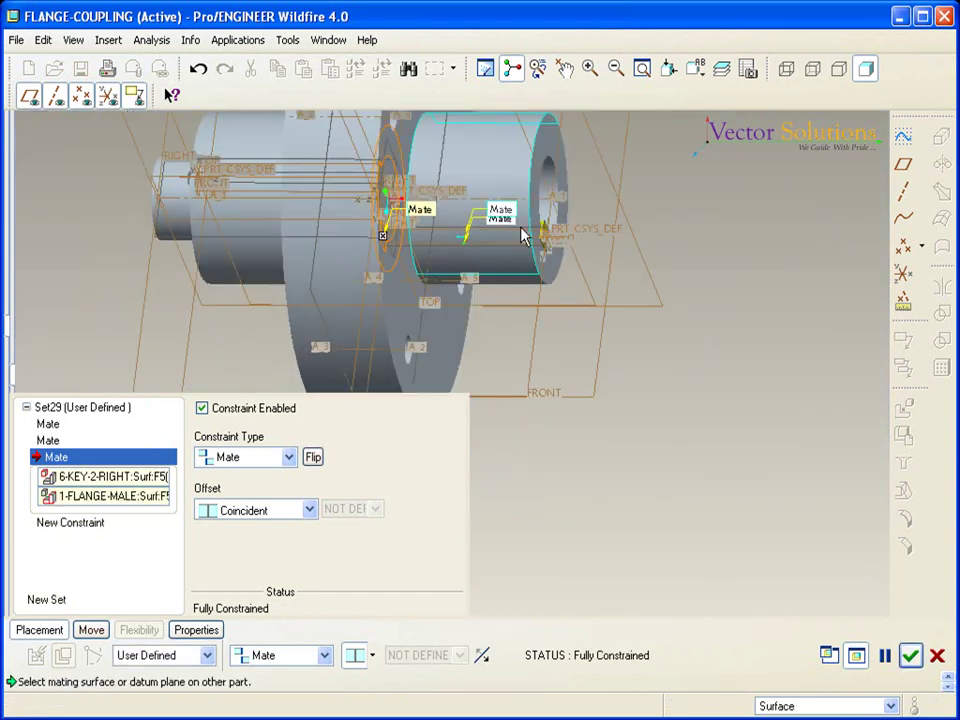
middle_drag(766, 545, 589, 400)
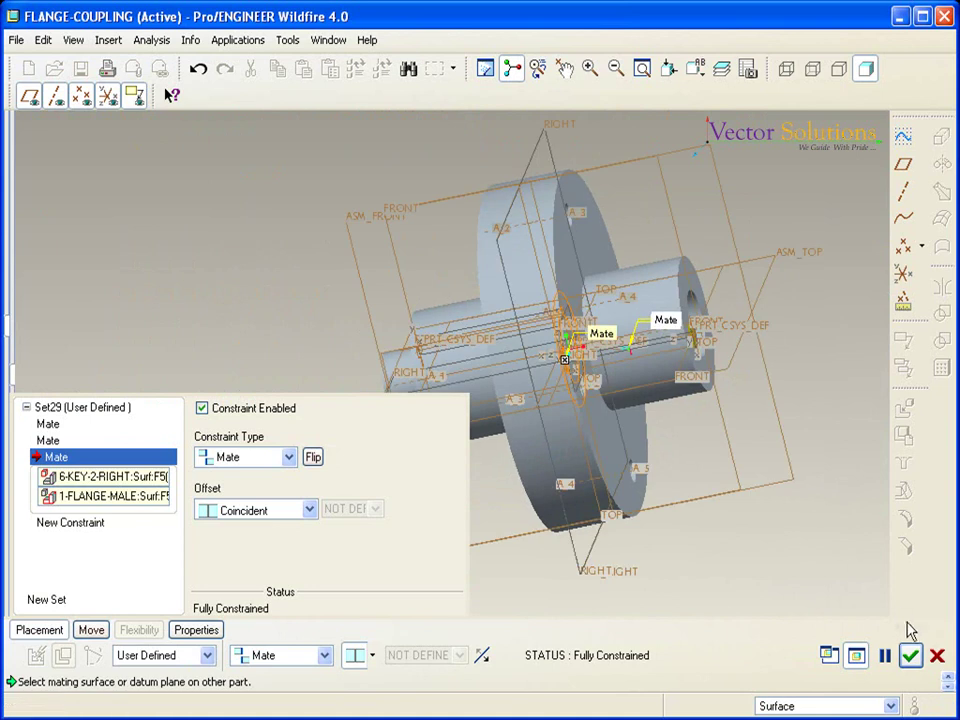
click(911, 655)
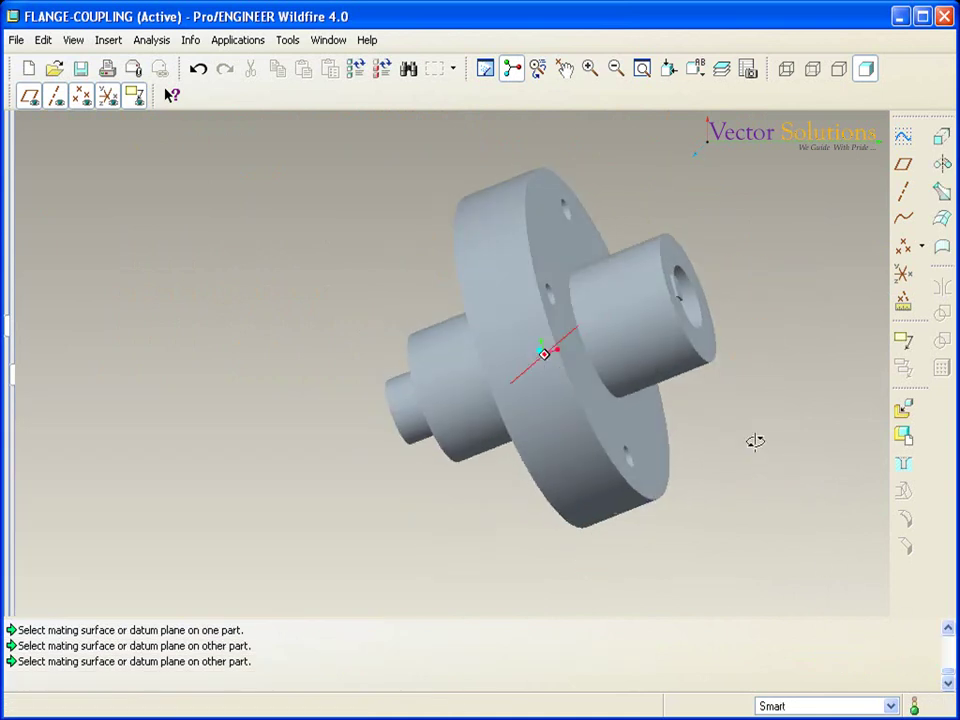
Load 4-shaft-b-right.prt into the FLANGE-COUPLING assembly.
middle_drag(746, 441, 828, 487)
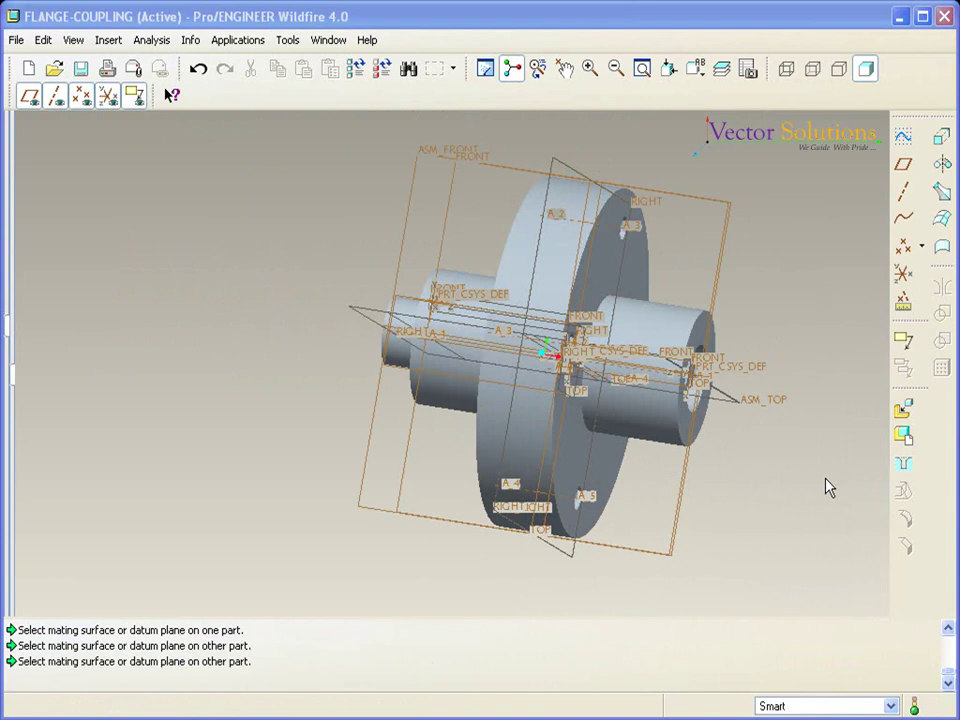
click(903, 410)
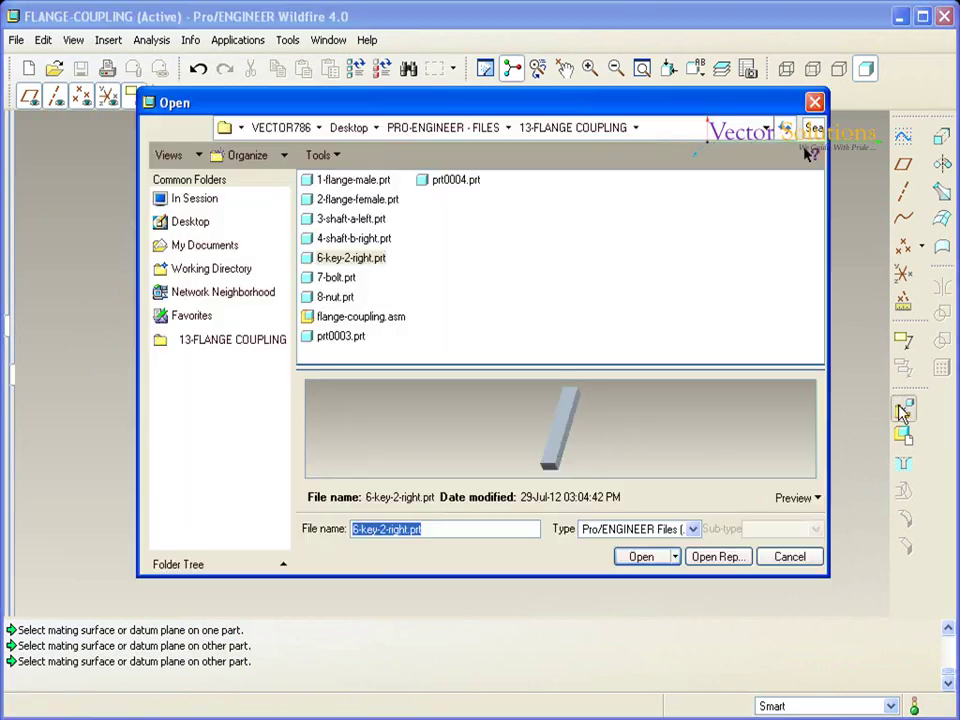
click(353, 241)
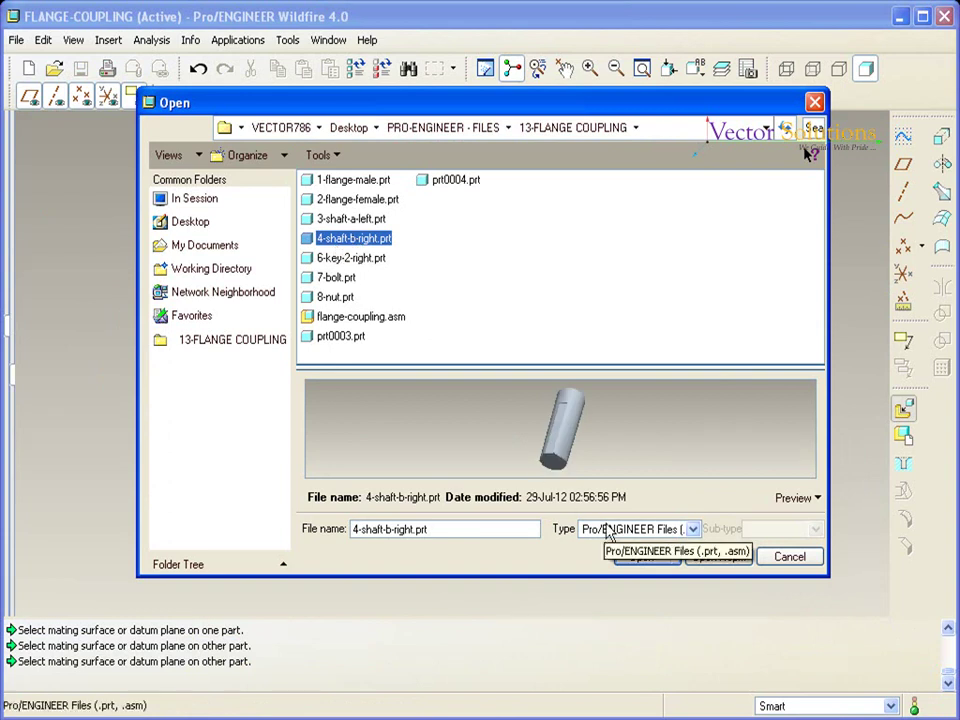
click(660, 562)
mouse_move(755, 352)
middle_down()
mouse_move(718, 349)
mouse_move(698, 385)
middle_up()
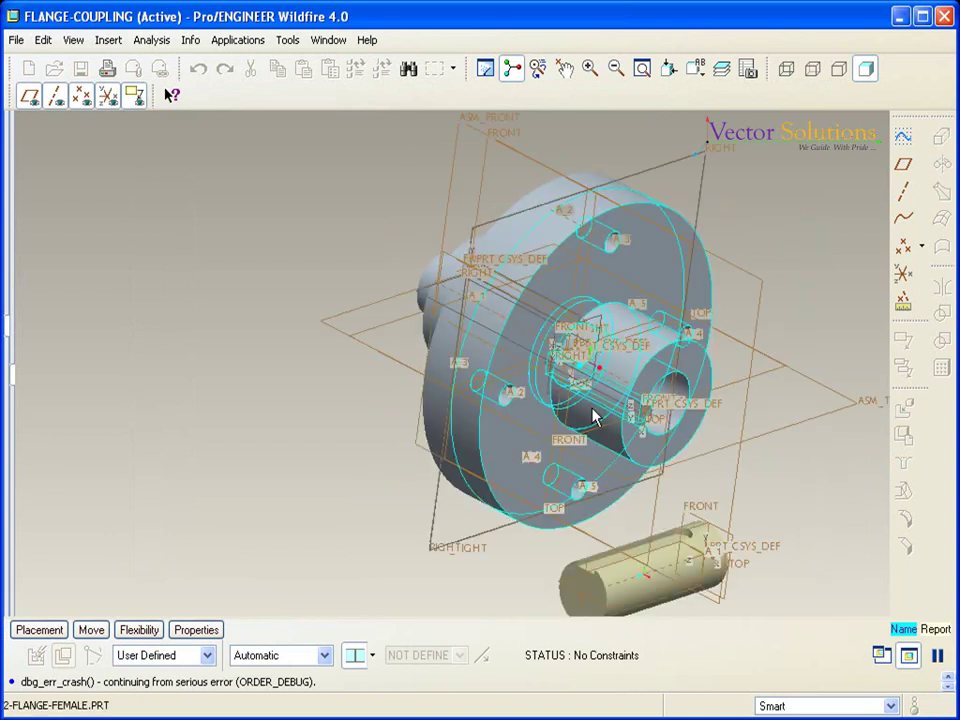
Mate the right shaft's surface against the female flange.
click(42, 630)
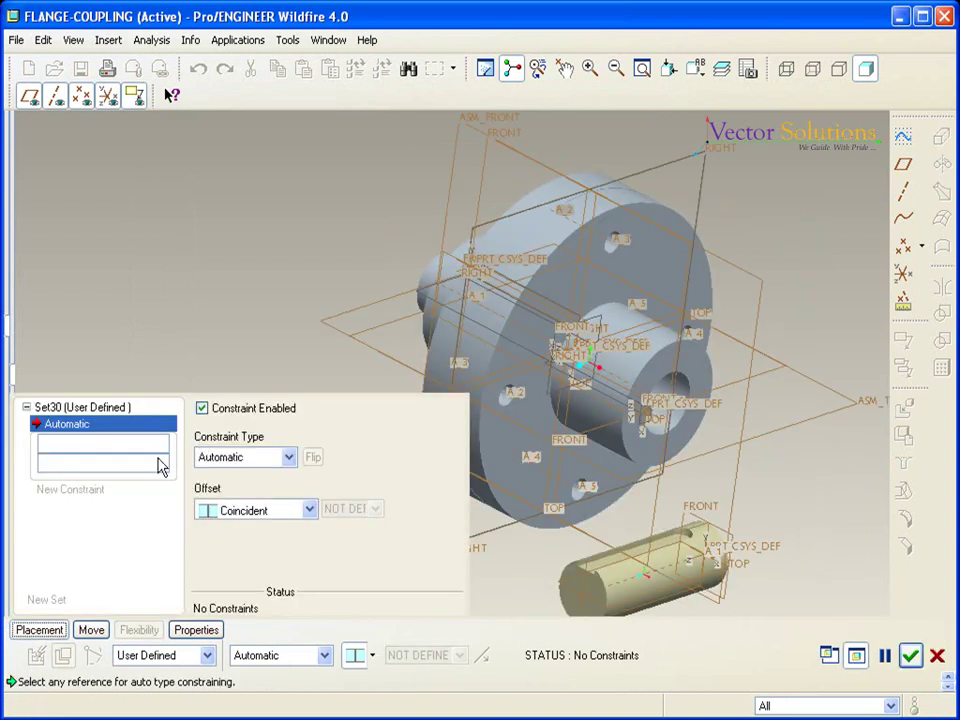
click(289, 457)
click(252, 498)
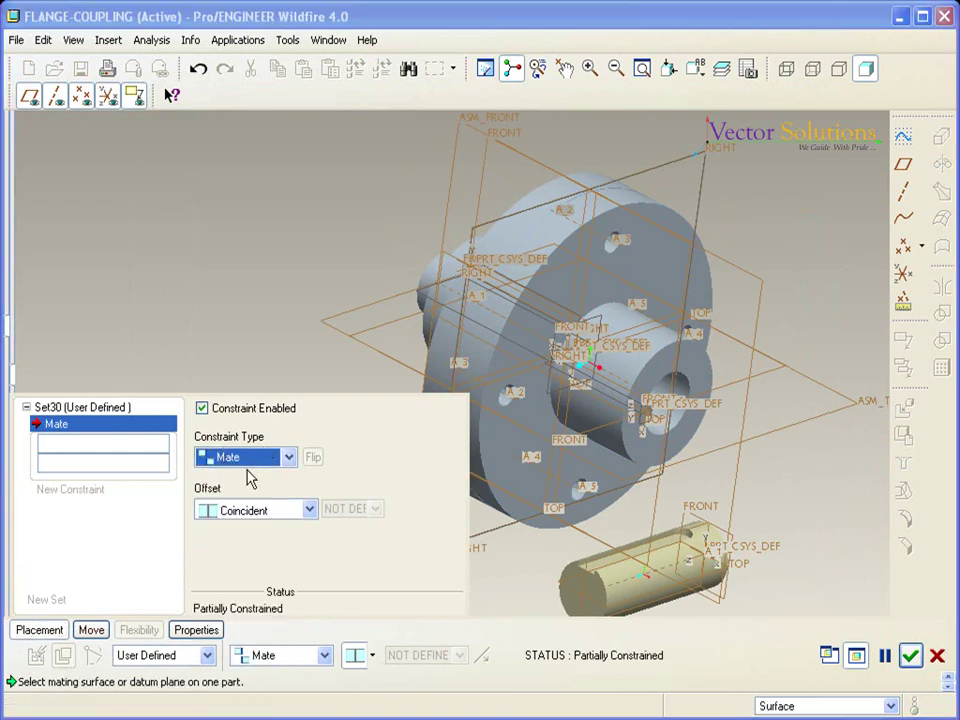
scroll(600, 567, up, 3)
scroll(595, 580, up, 3)
scroll(605, 562, down, 2)
click(656, 516)
scroll(700, 515, down, 3)
scroll(725, 430, down, 2)
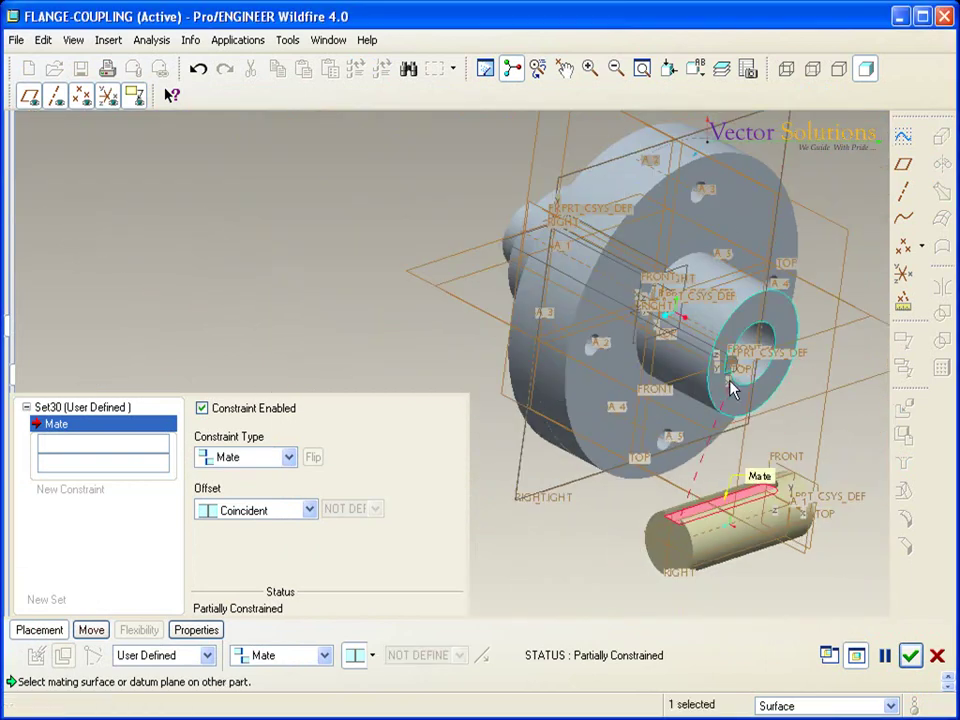
scroll(733, 390, up, 2)
scroll(664, 392, up, 2)
scroll(654, 401, up, 3)
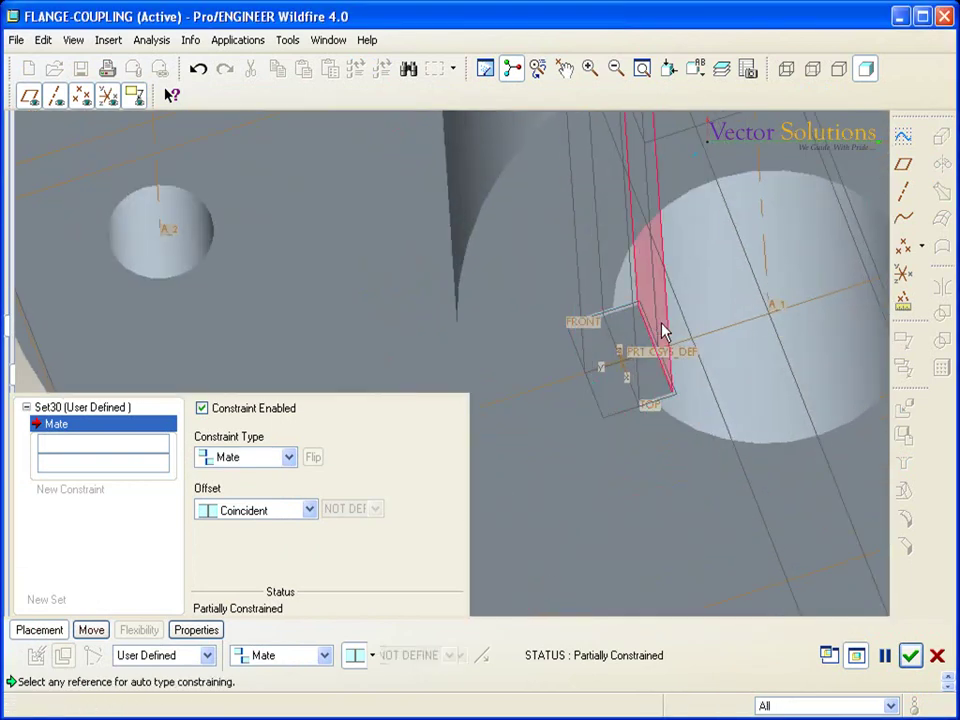
scroll(620, 300, down, 3)
scroll(650, 345, down, 2)
middle_drag(725, 290, 746, 270)
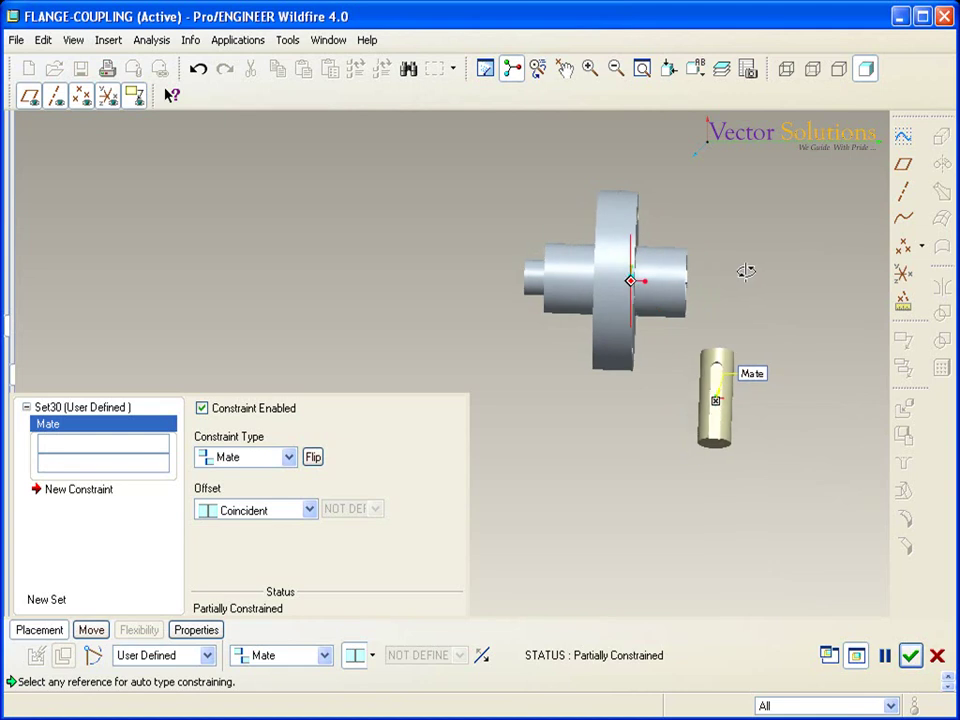
Align the shaft's axis with the female flange's A_1 axis.
click(92, 494)
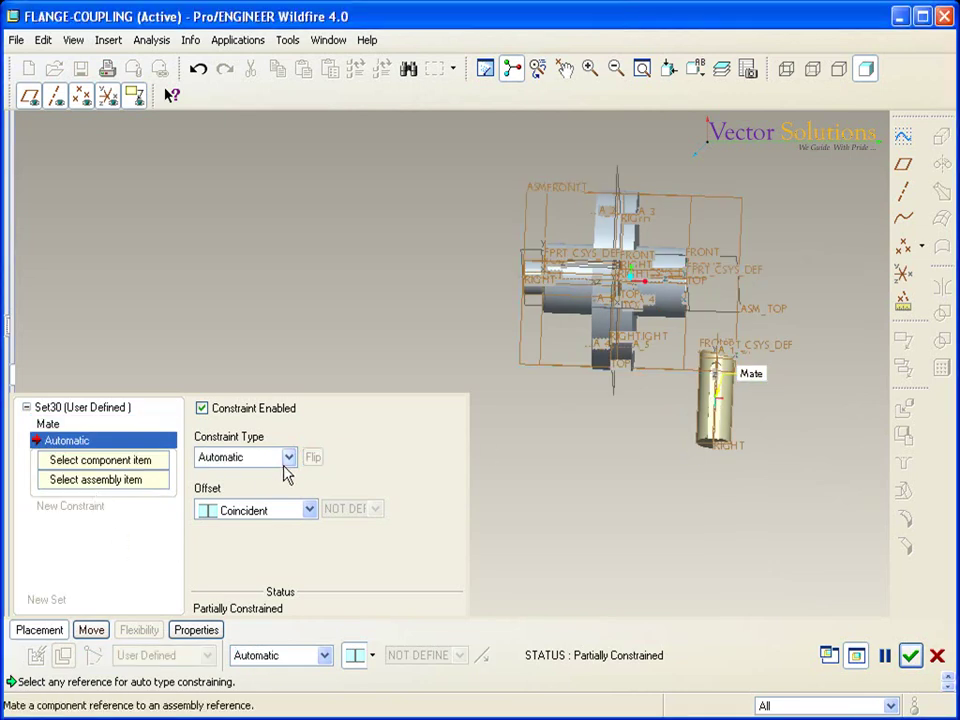
click(288, 457)
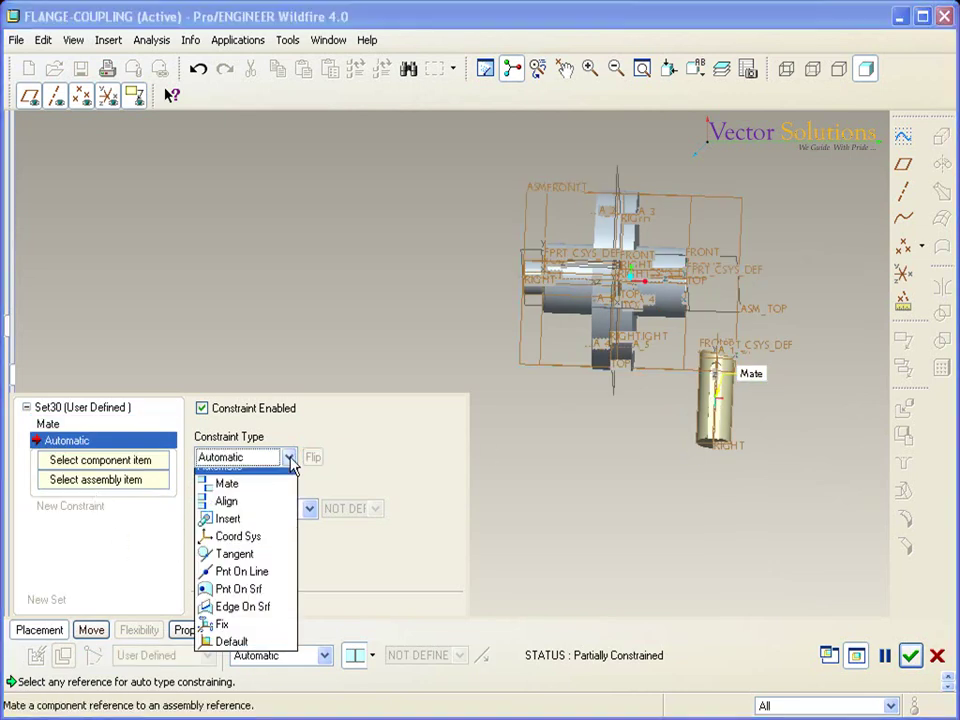
click(240, 513)
scroll(700, 330, up, 3)
click(640, 267)
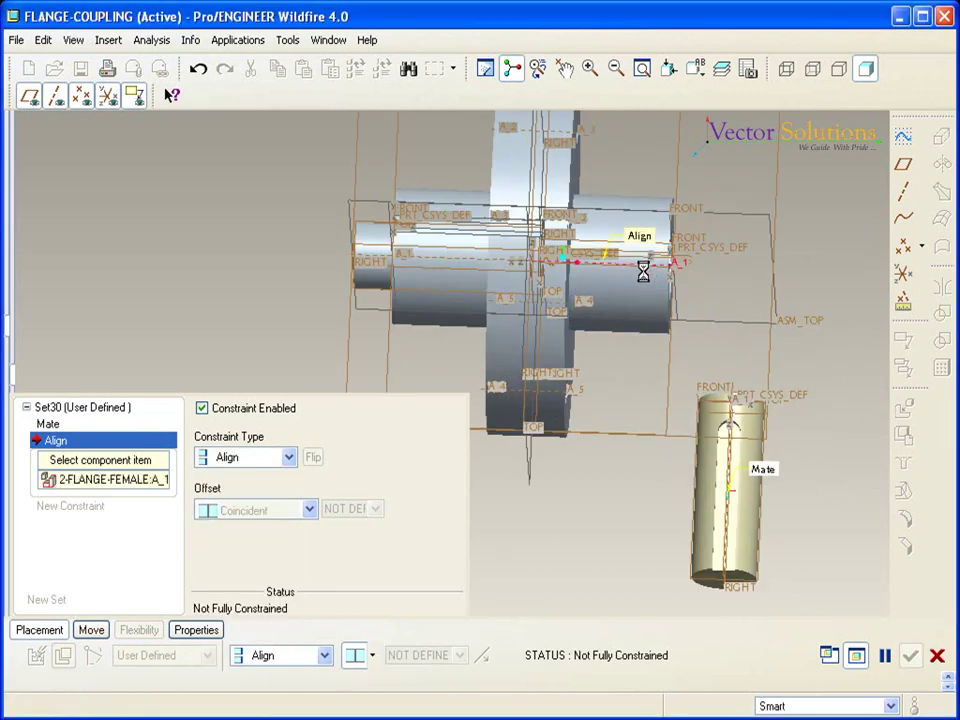
middle_drag(736, 508, 707, 497)
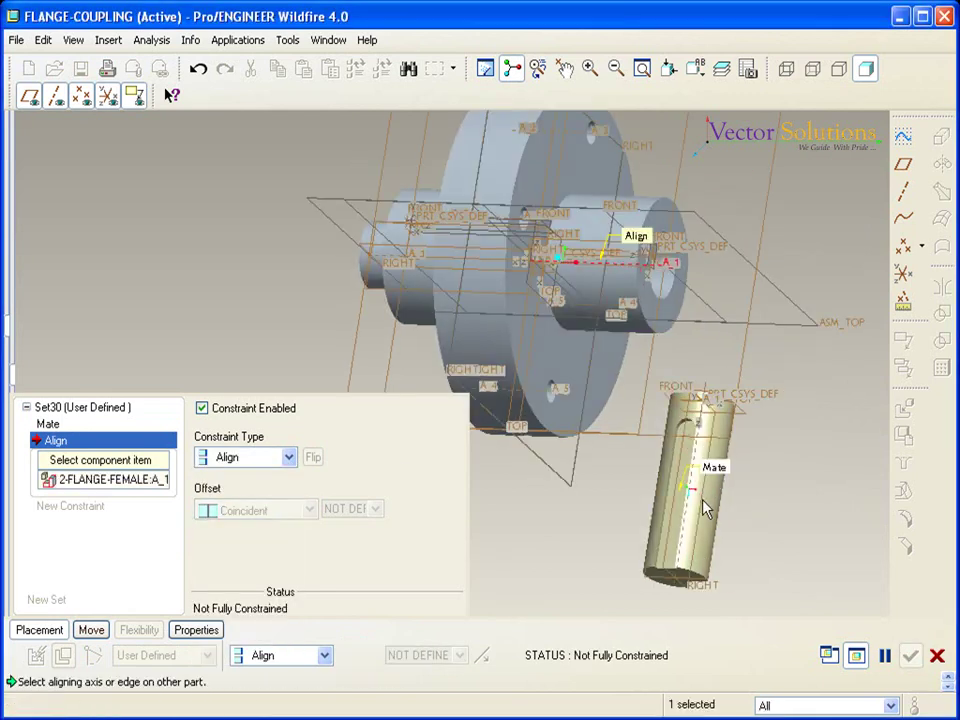
click(690, 508)
ctrl+alt+middle_drag(675, 300, 671, 266)
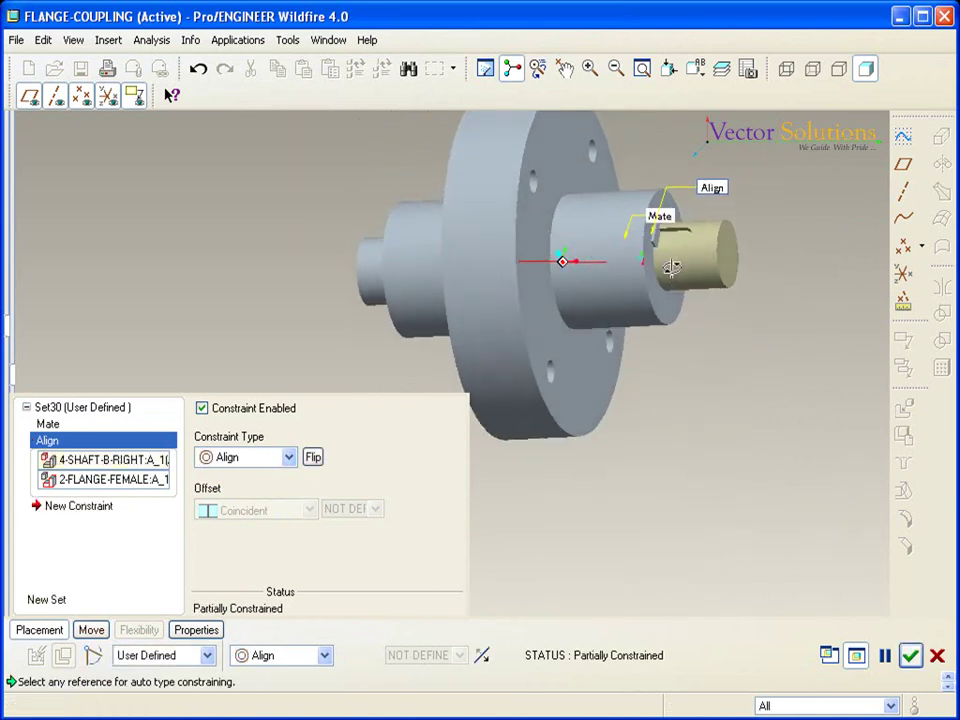
click(91, 630)
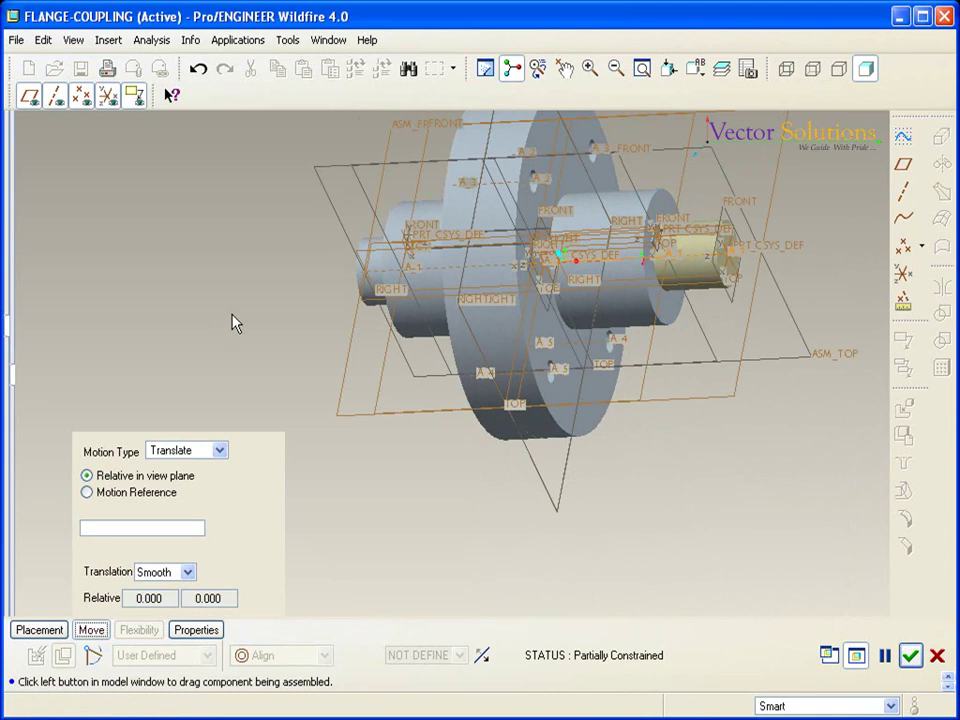
Move the shaft clear of the flange.
click(515, 292)
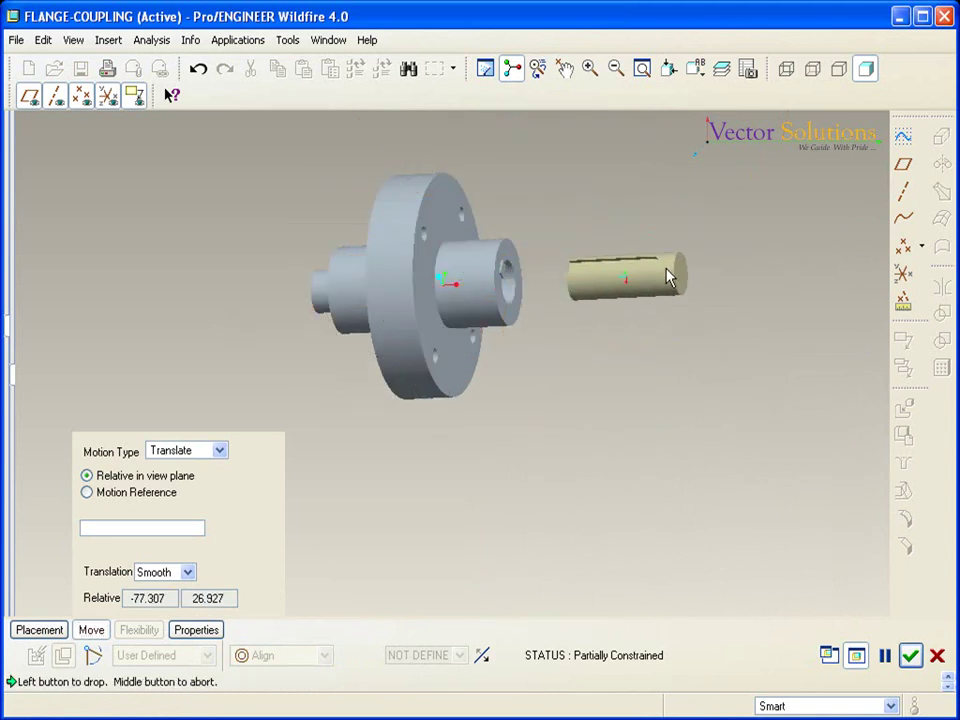
click(664, 274)
click(88, 632)
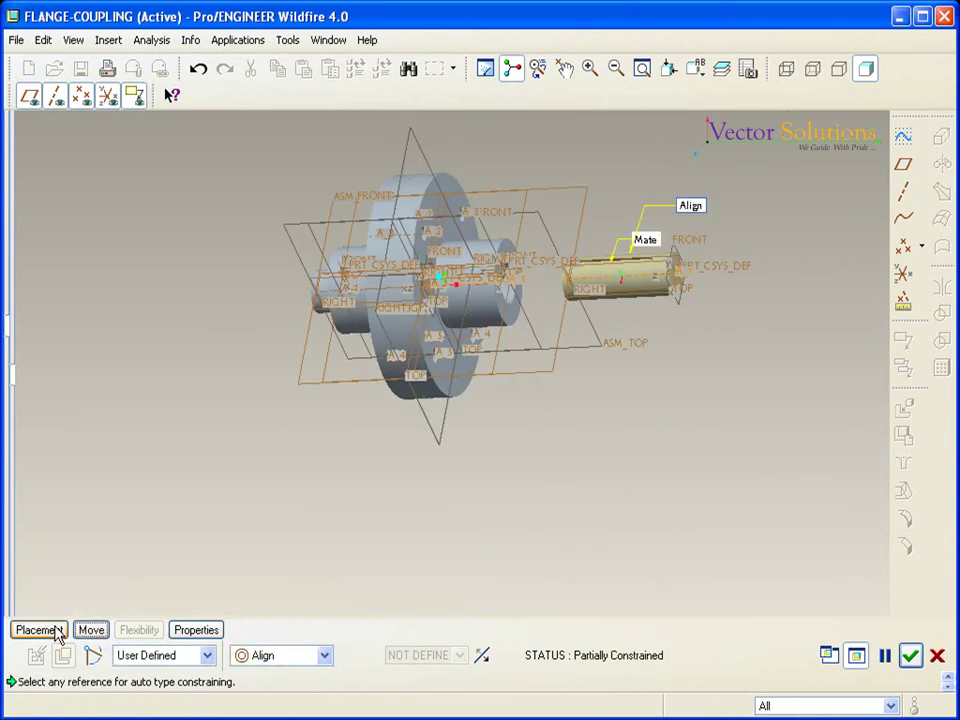
Mate the shaft's end face to the flange face and finish the fully constrained placement.
click(56, 632)
click(95, 507)
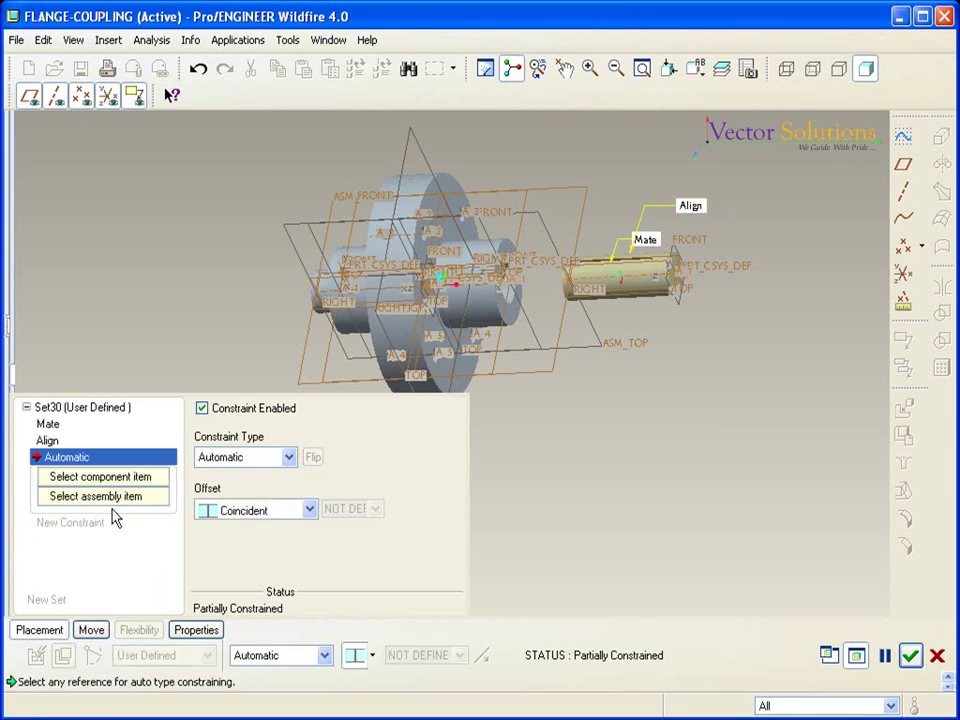
click(289, 458)
click(252, 496)
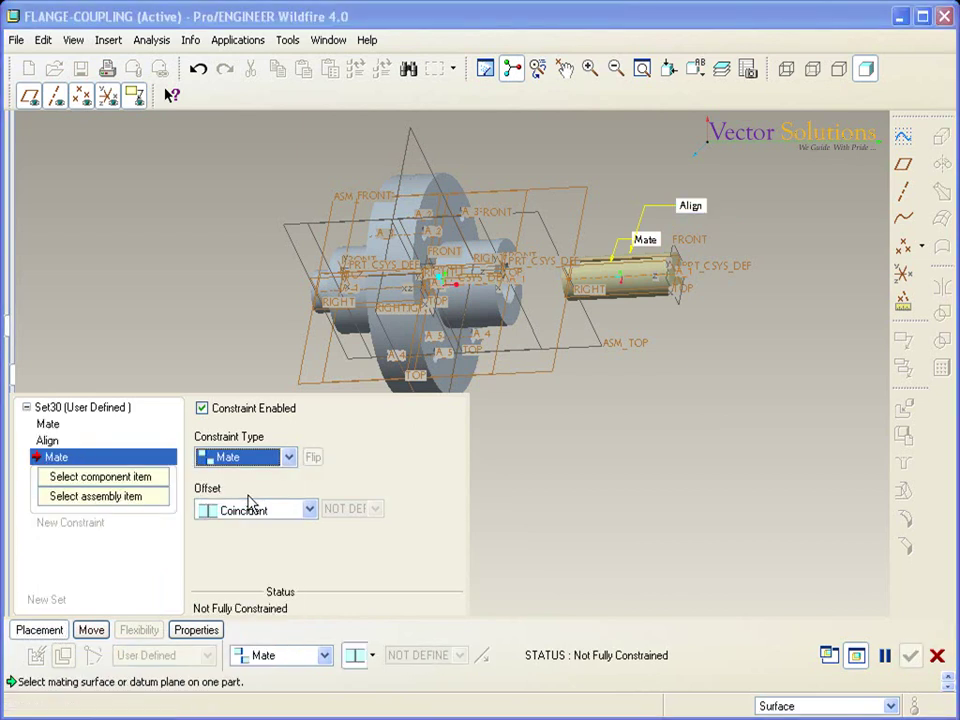
click(55, 630)
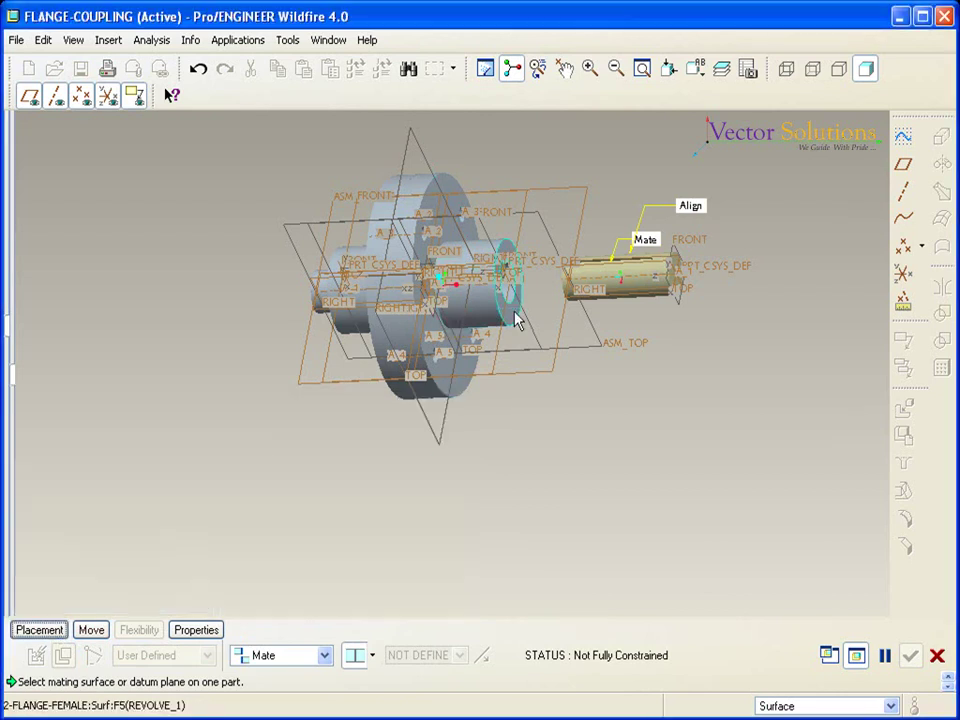
middle_drag(482, 285, 556, 280)
scroll(556, 280, up, 3)
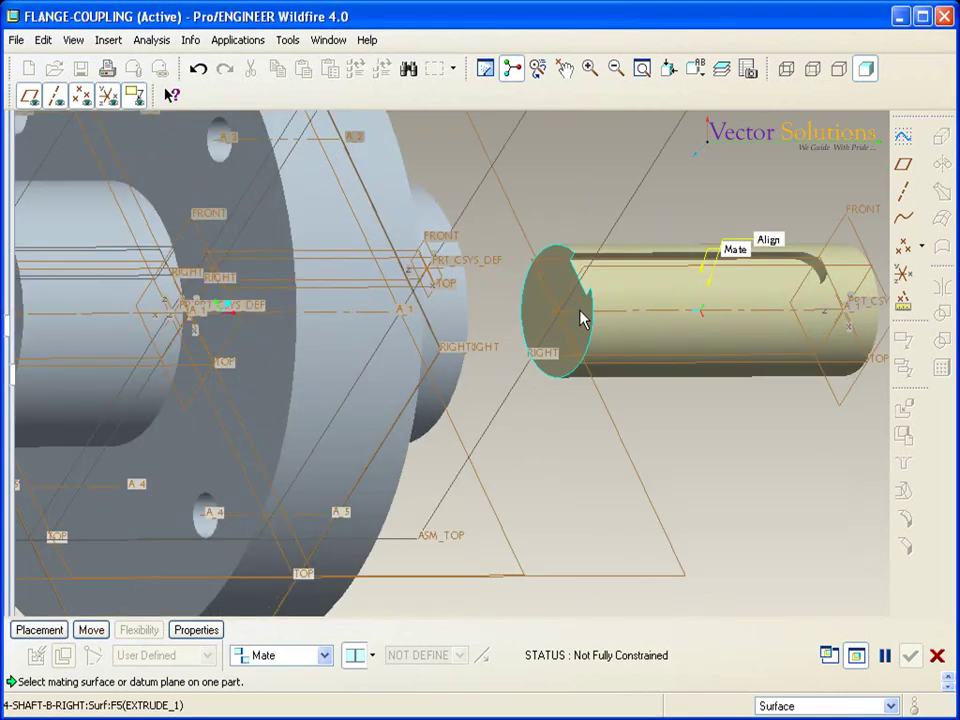
click(579, 308)
mouse_move(579, 308)
middle_down()
mouse_move(611, 336)
mouse_move(548, 357)
middle_up()
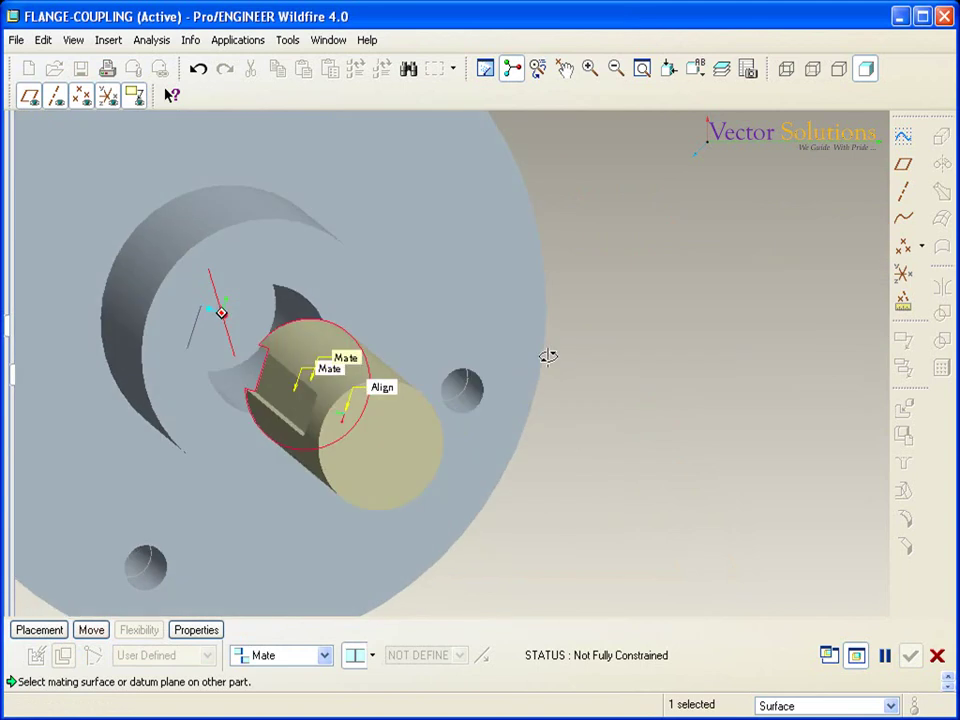
click(237, 356)
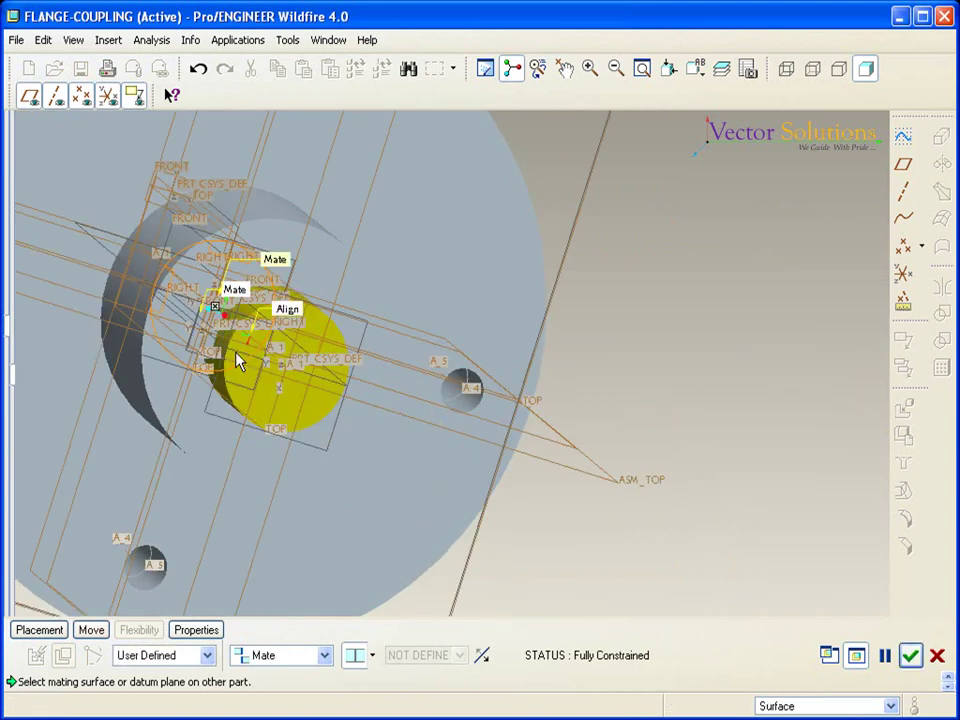
mouse_move(621, 456)
middle_down()
mouse_move(707, 471)
mouse_move(553, 375)
mouse_move(596, 439)
mouse_move(690, 448)
mouse_move(756, 469)
mouse_move(724, 542)
middle_up()
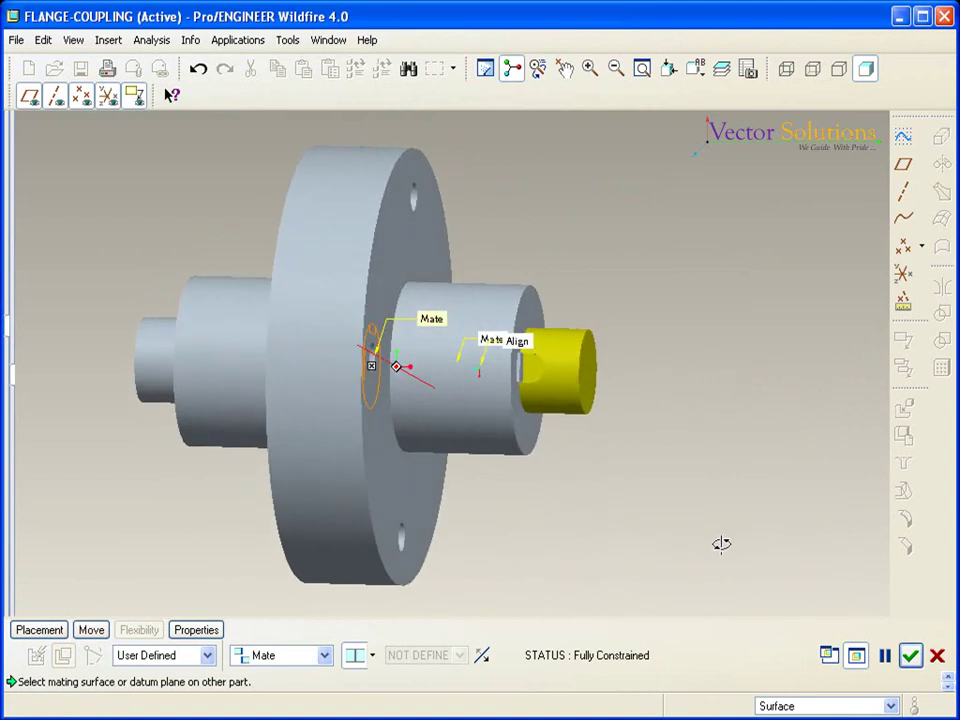
click(909, 655)
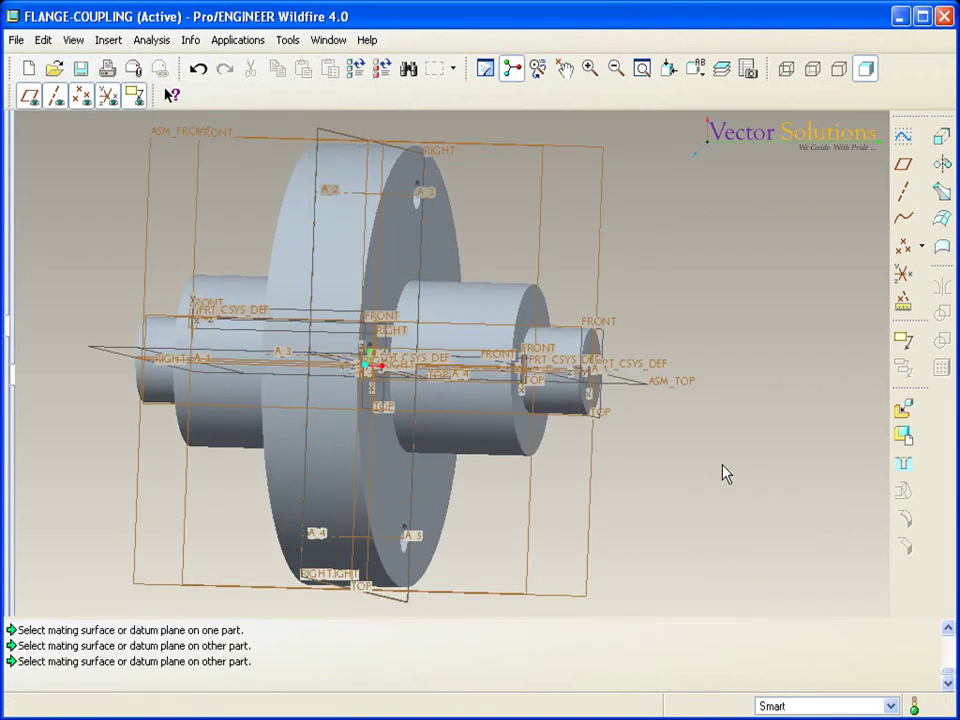
Add 7-bolt.prt to the assembly.
click(903, 411)
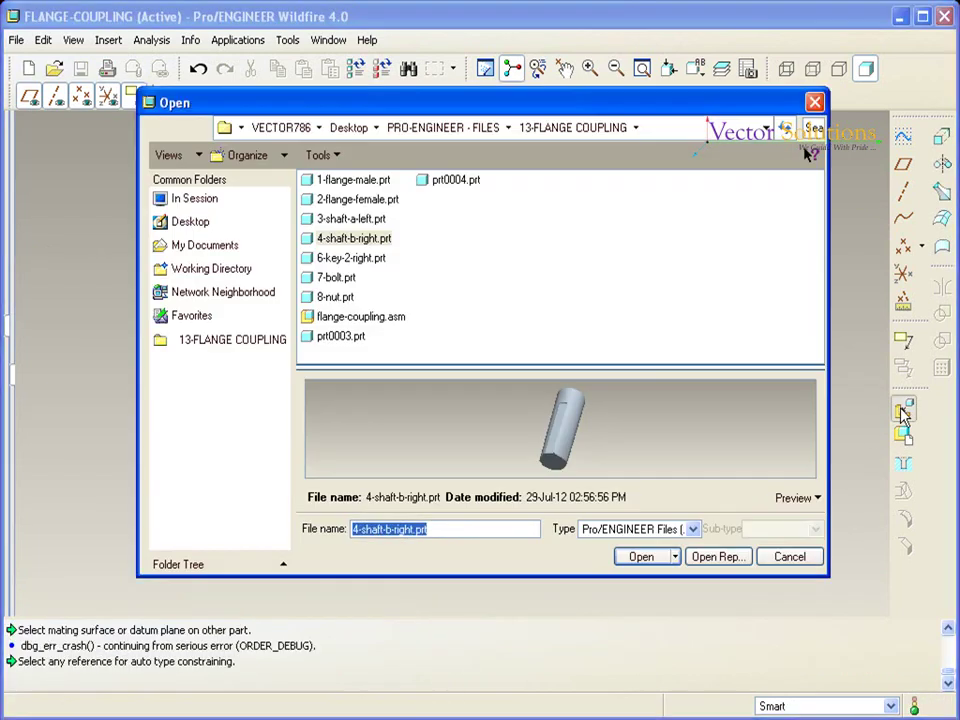
click(340, 283)
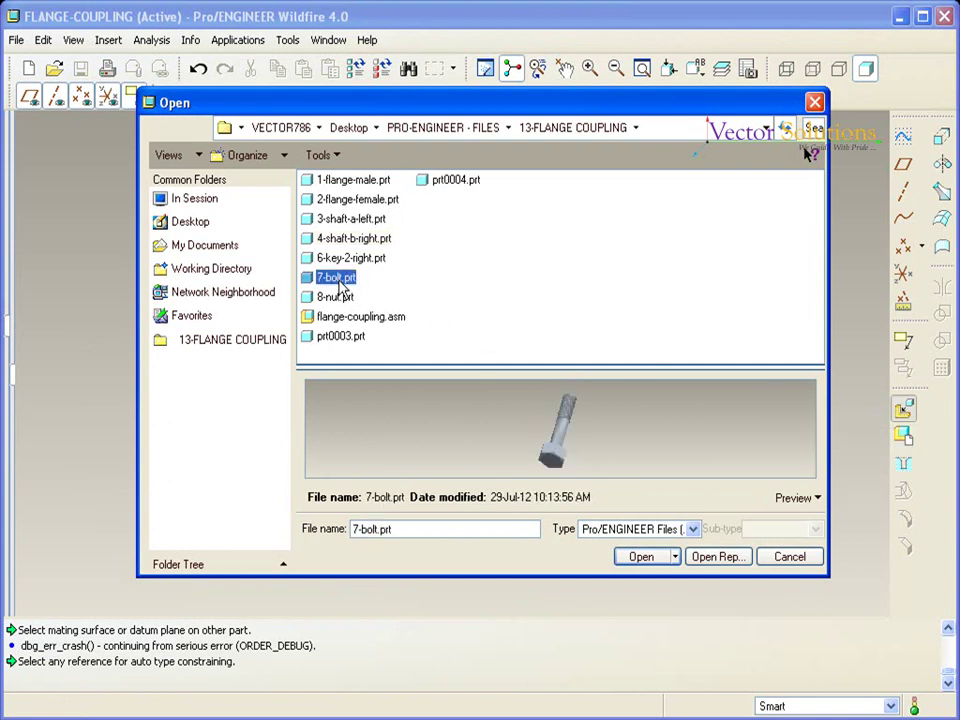
click(648, 557)
mouse_move(660, 567)
ctrl+alt+middle_down()
mouse_move(724, 560)
mouse_move(707, 578)
ctrl+alt+middle_up()
Align the bolt's axis with a bolt-hole axis on the male flange.
click(36, 629)
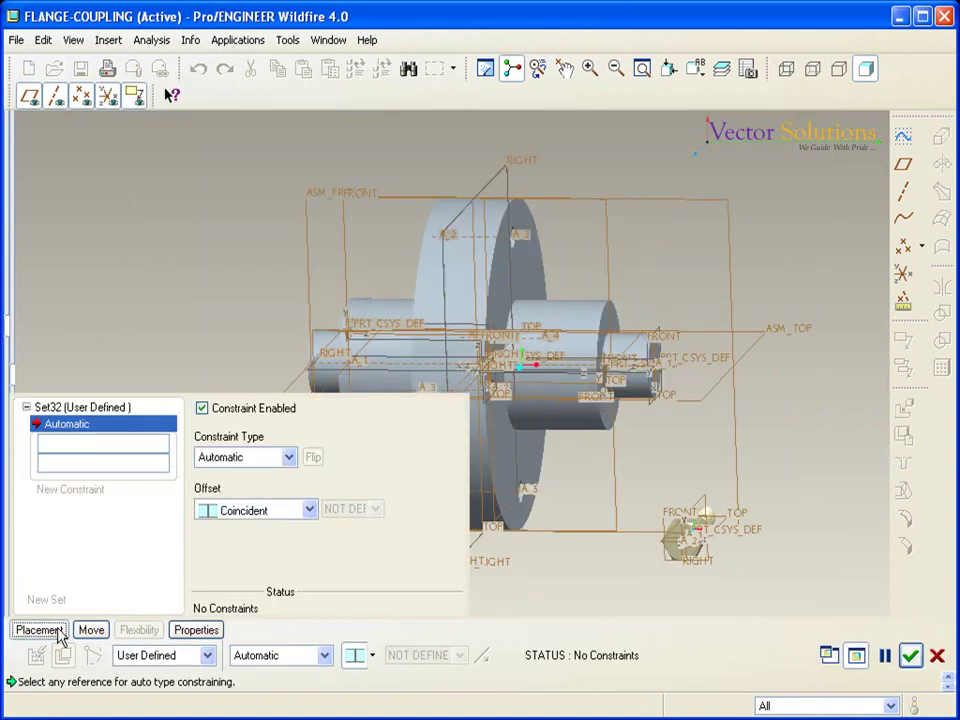
click(289, 459)
click(246, 511)
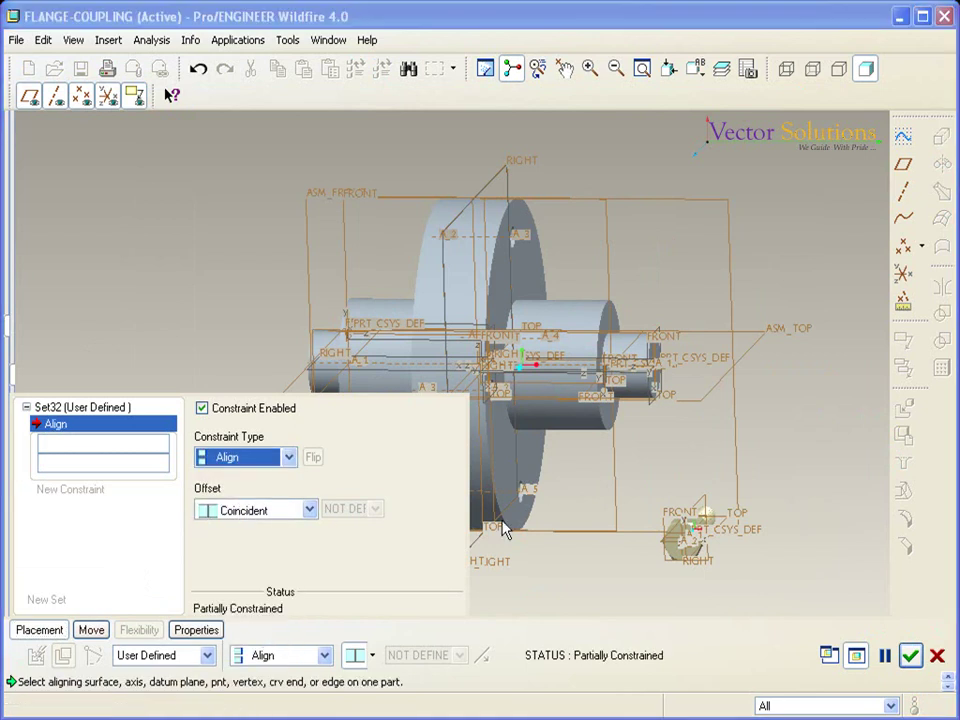
scroll(697, 553, up, 2)
scroll(741, 542, up, 2)
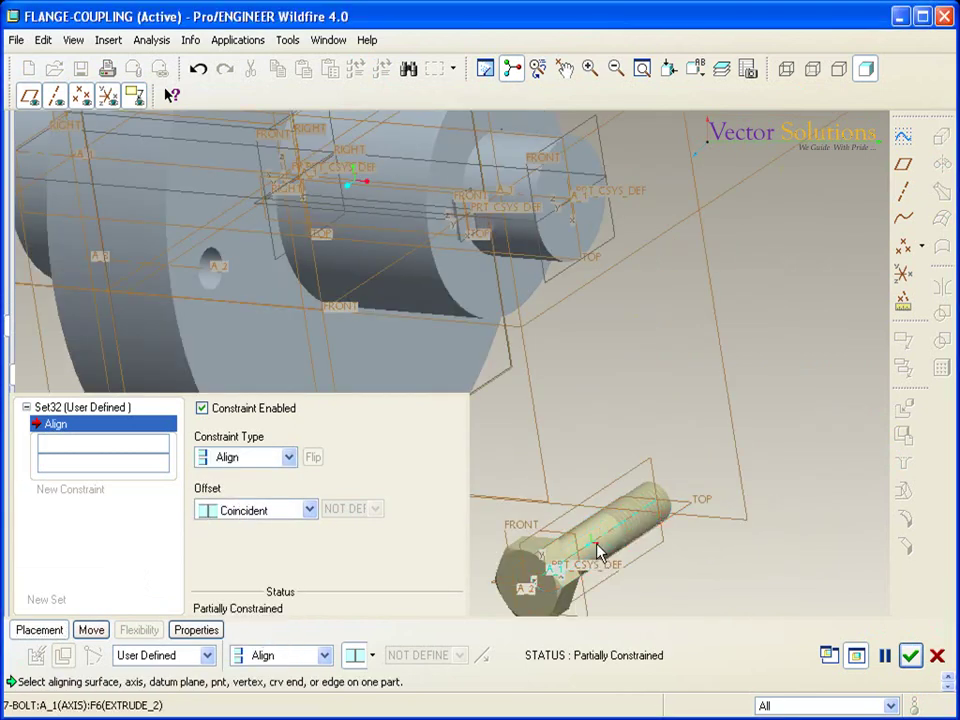
click(597, 551)
scroll(610, 530, down, 2)
mouse_move(790, 530)
middle_down()
mouse_move(582, 349)
mouse_move(530, 228)
middle_up()
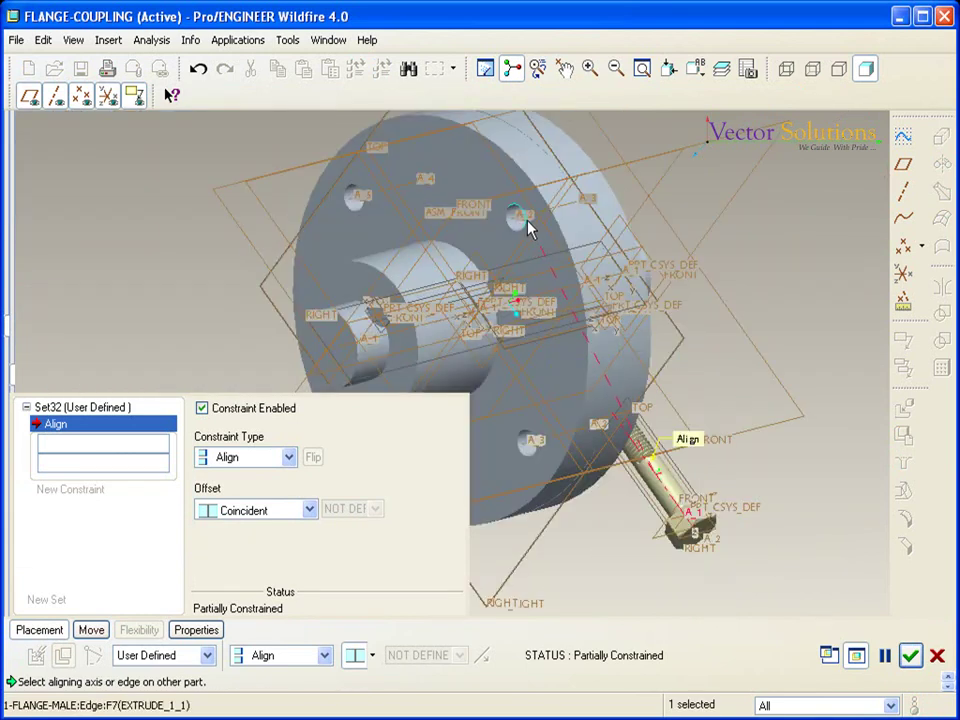
click(521, 216)
scroll(708, 265, down, 1)
mouse_move(707, 265)
middle_down()
mouse_move(681, 253)
mouse_move(681, 266)
middle_up()
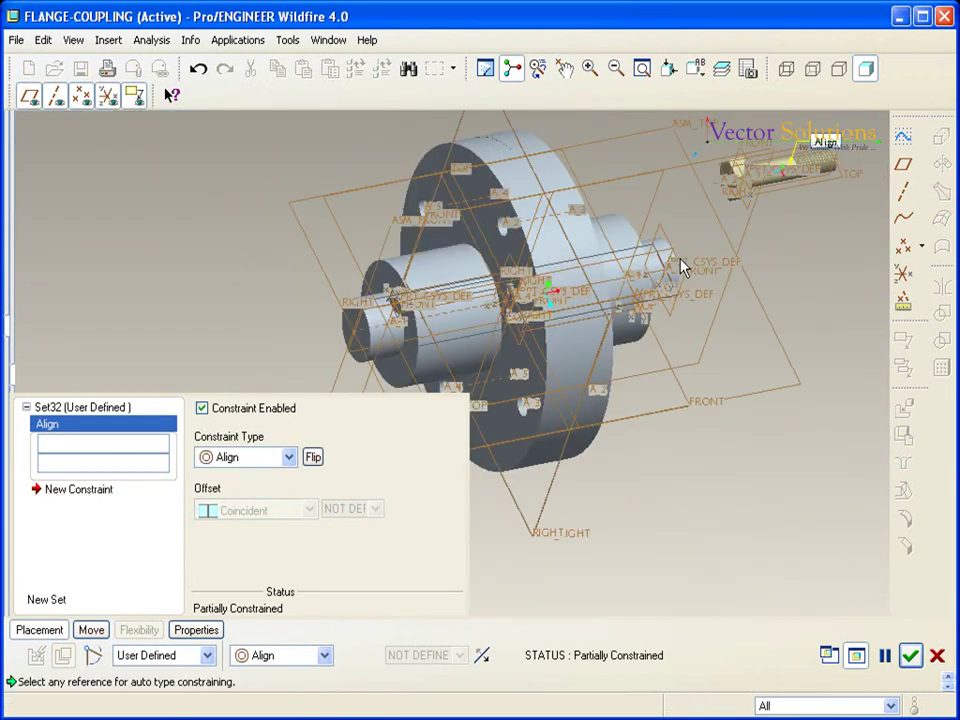
Mate the bolt against the male flange face with offset 0 and finish placing it.
click(100, 491)
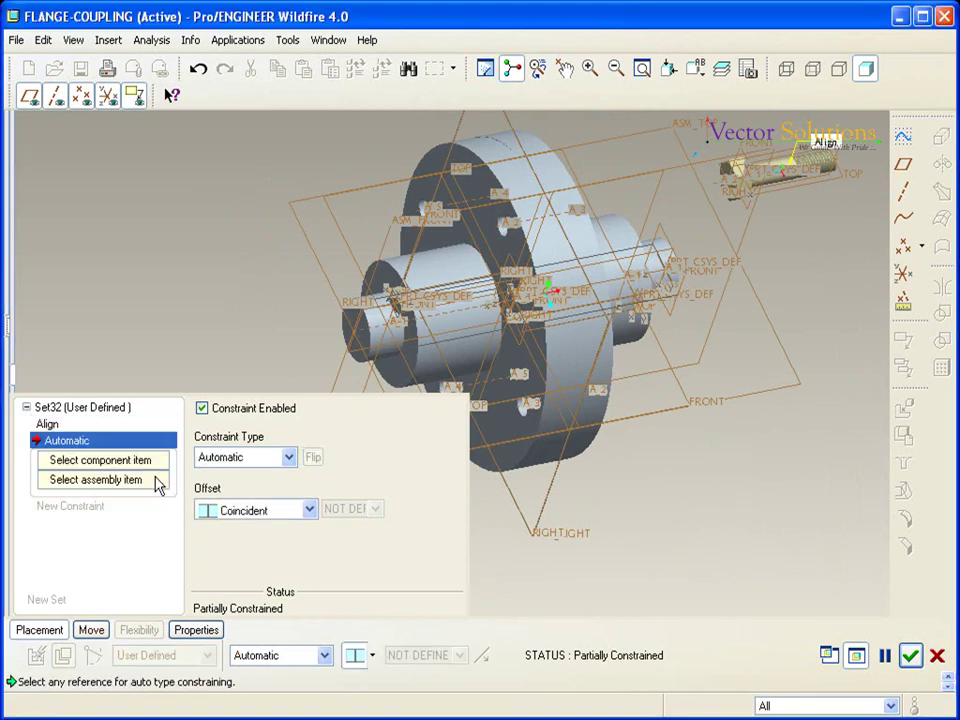
scroll(578, 193, up, 2)
scroll(628, 229, up, 2)
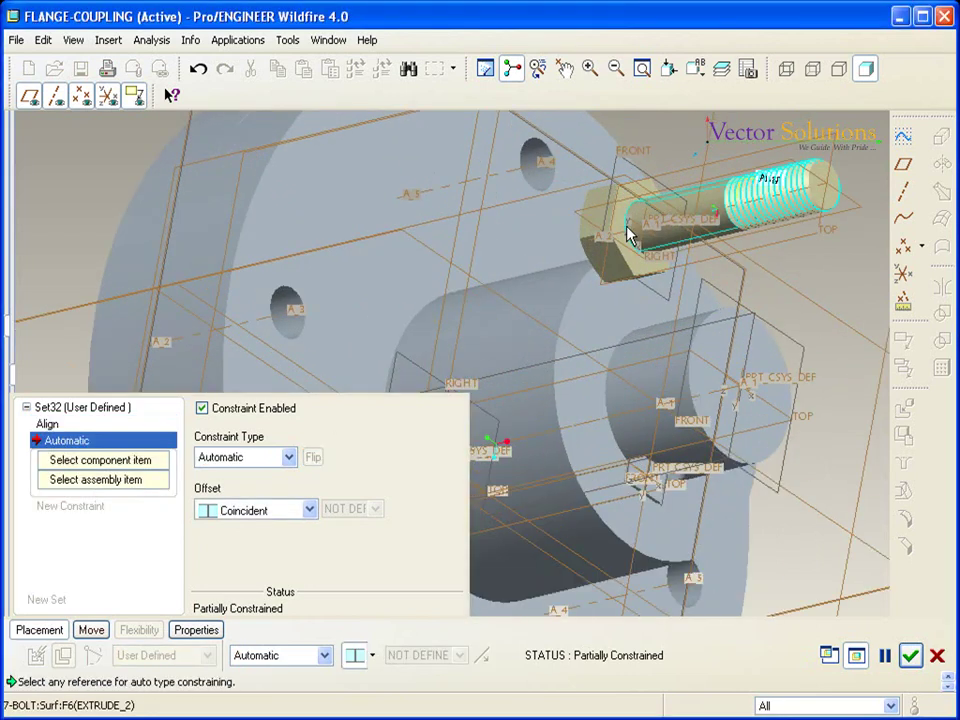
click(621, 233)
scroll(621, 233, down, 3)
mouse_move(621, 233)
middle_down()
mouse_move(552, 227)
mouse_move(582, 238)
mouse_move(540, 255)
middle_up()
click(541, 253)
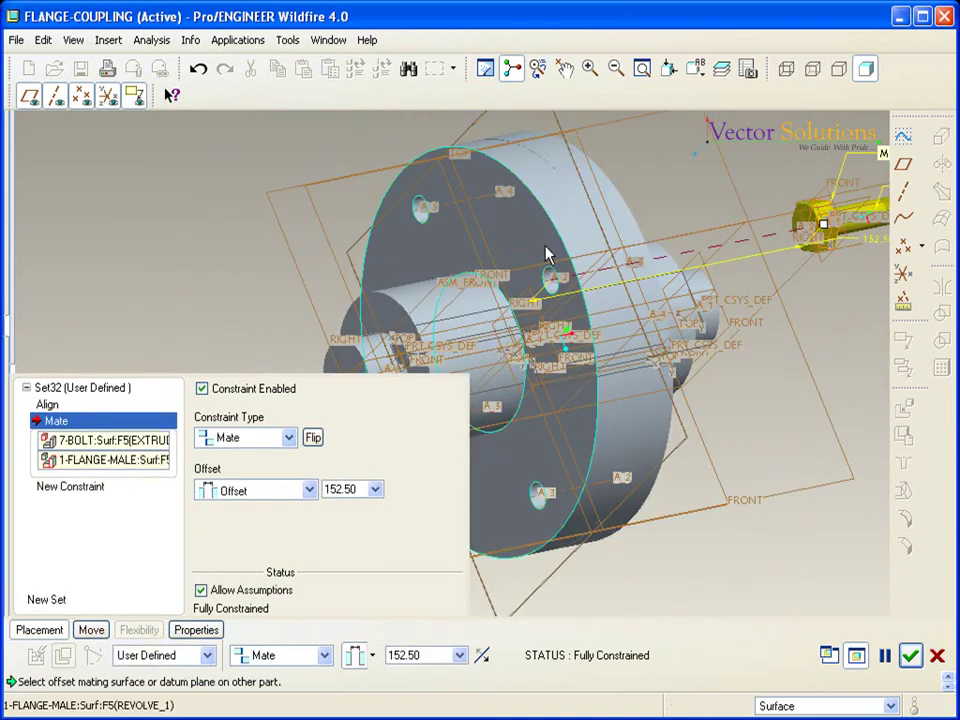
double_click(430, 655)
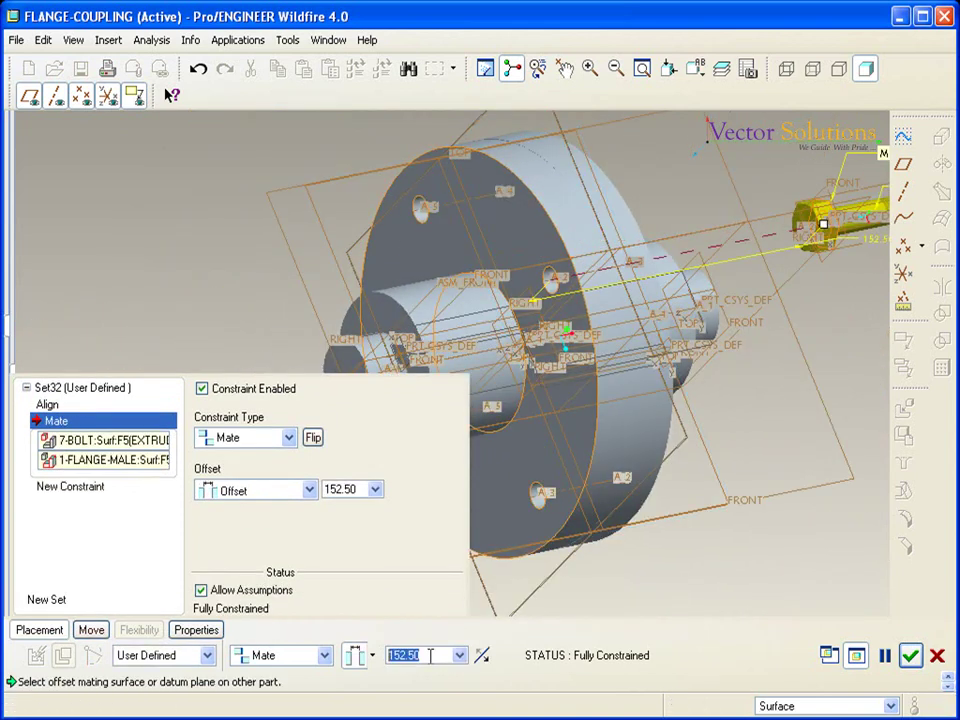
text(0)
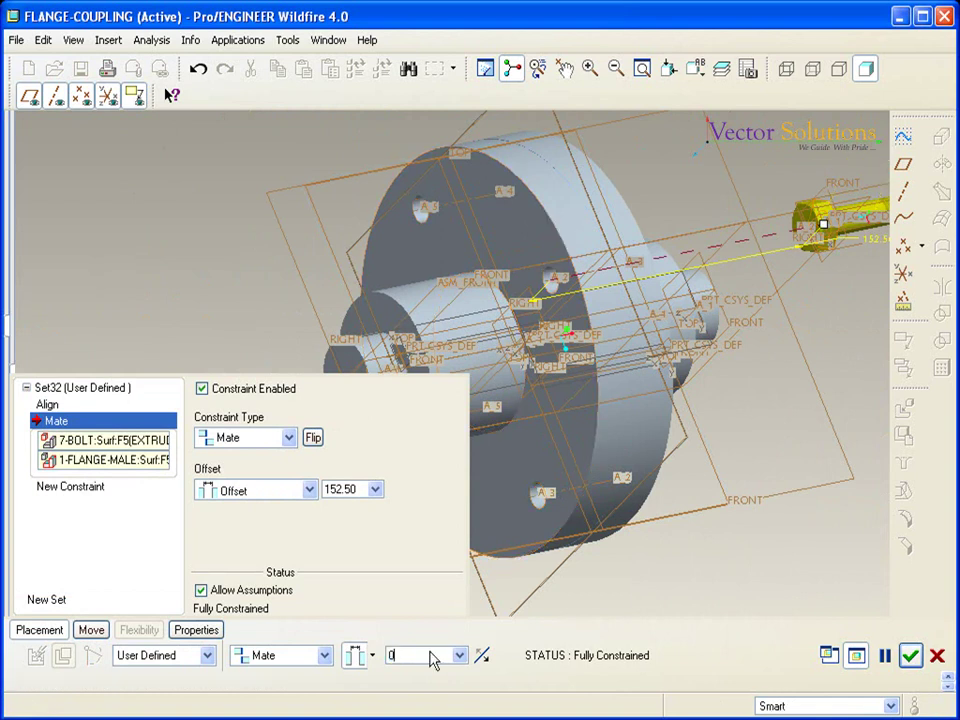
key(Return)
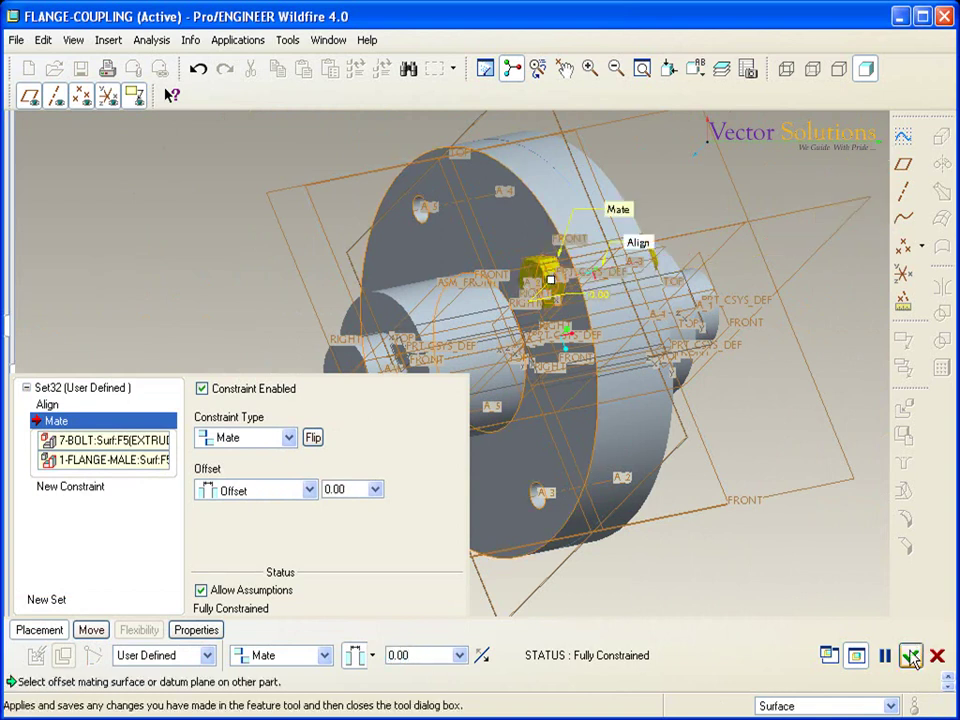
click(910, 655)
mouse_move(748, 471)
middle_down()
mouse_move(738, 354)
mouse_move(720, 371)
middle_up()
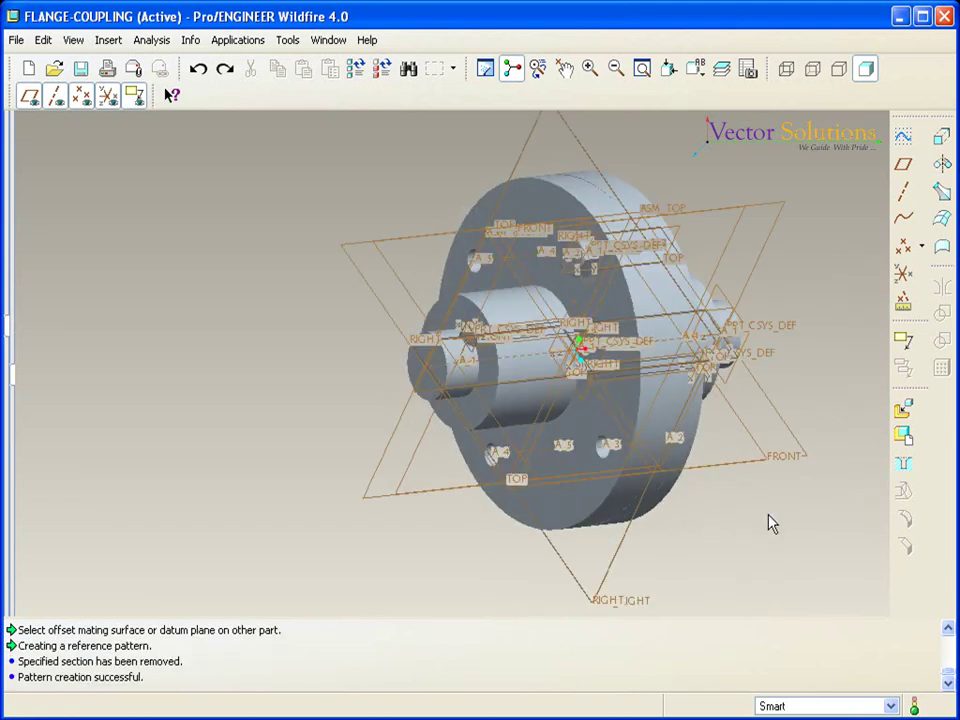
Reference-pattern the bolt into all four flange holes and begin adding another component.
click(588, 248)
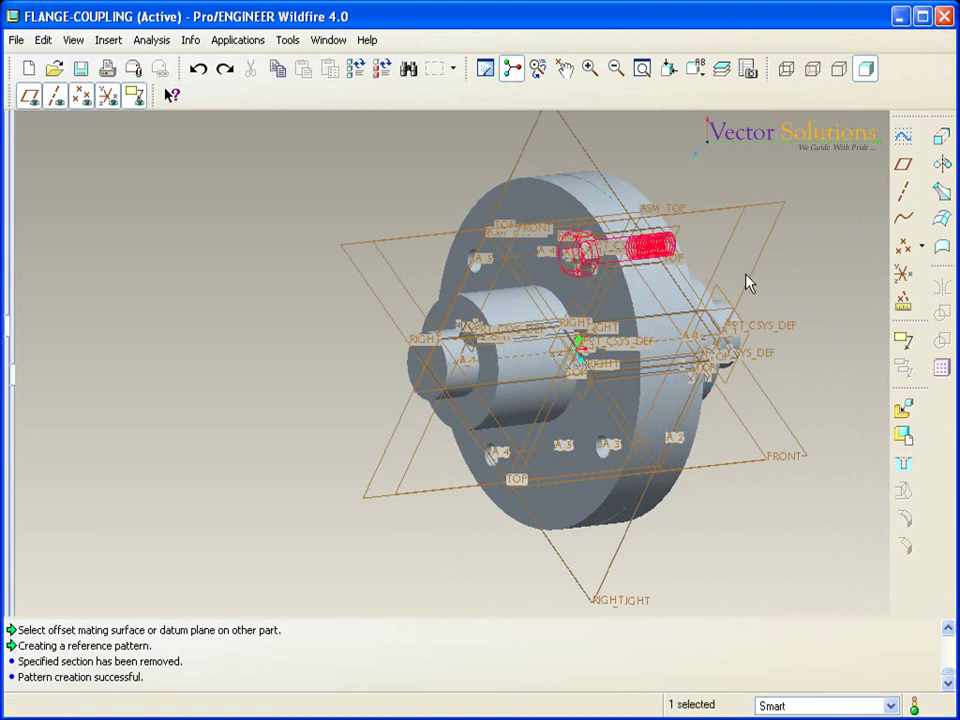
click(943, 370)
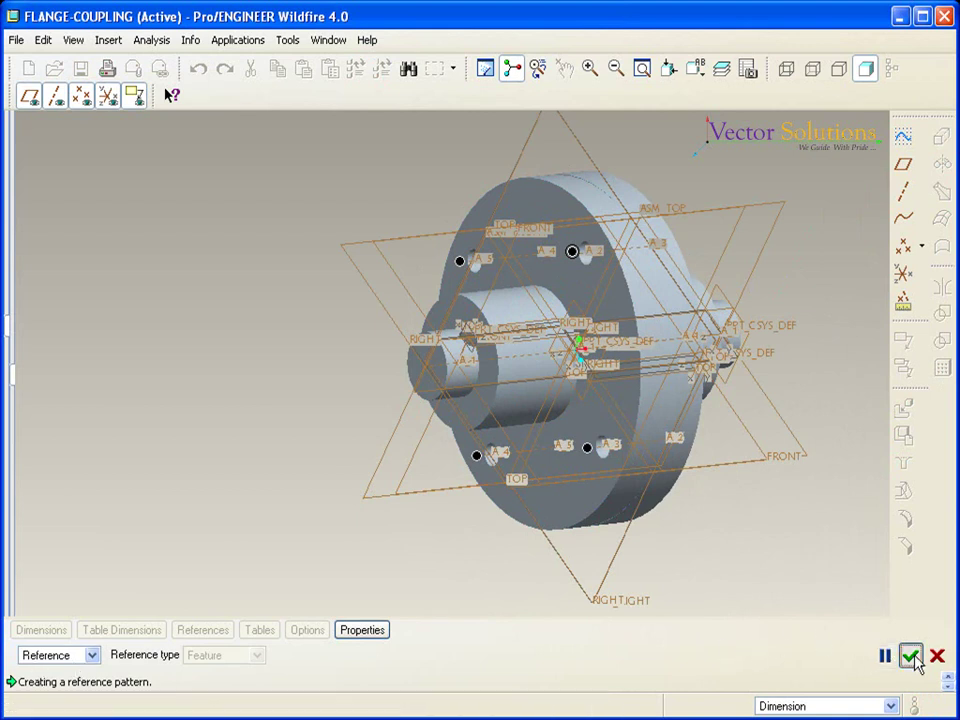
click(910, 656)
mouse_move(746, 548)
middle_down()
mouse_move(765, 523)
mouse_move(718, 549)
mouse_move(678, 548)
middle_up()
click(903, 410)
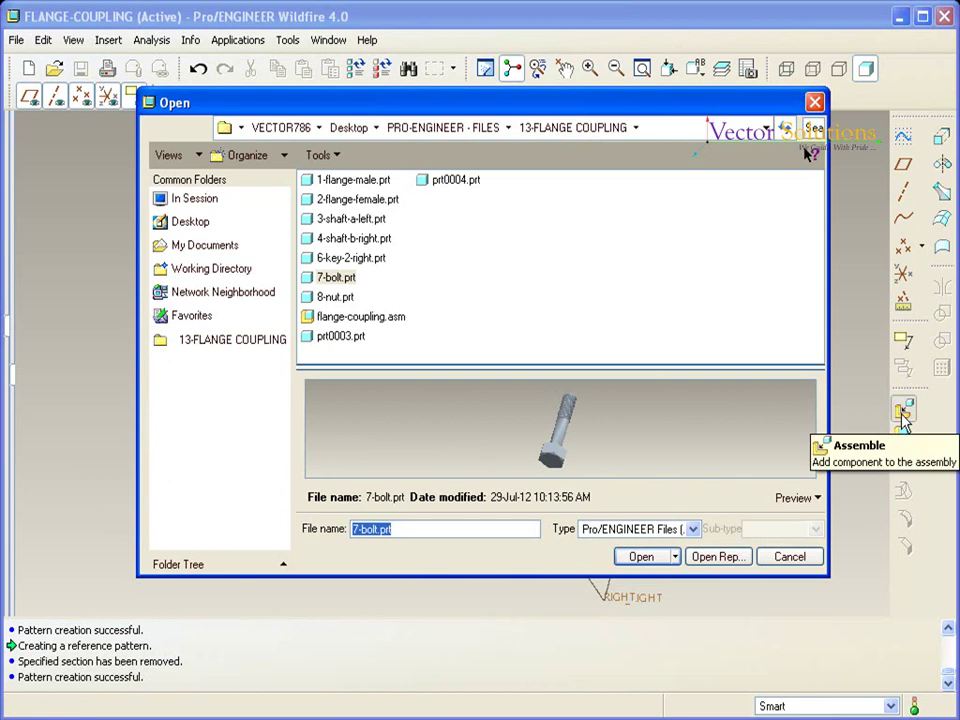
Load 8-nut.prt into the flange coupling assembly.
click(342, 305)
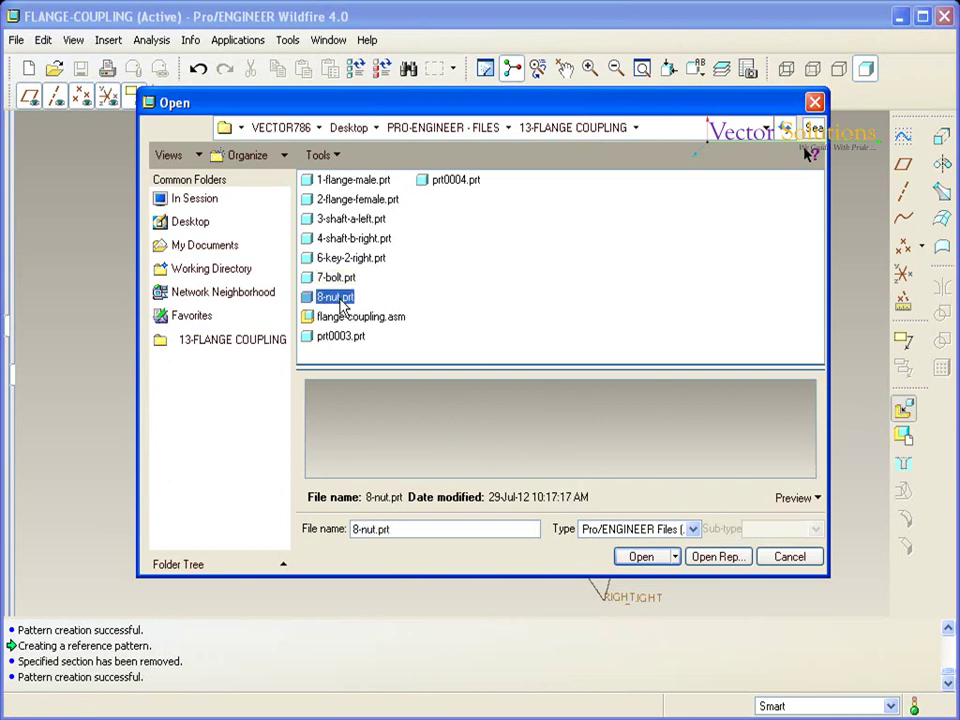
click(641, 557)
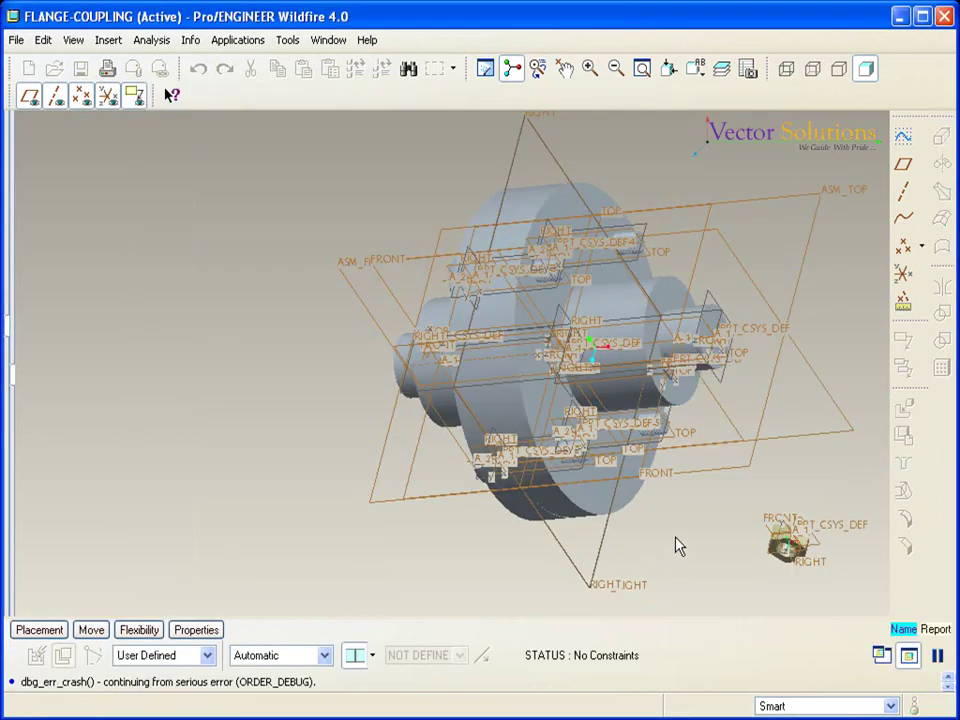
middle_drag(715, 471, 690, 536)
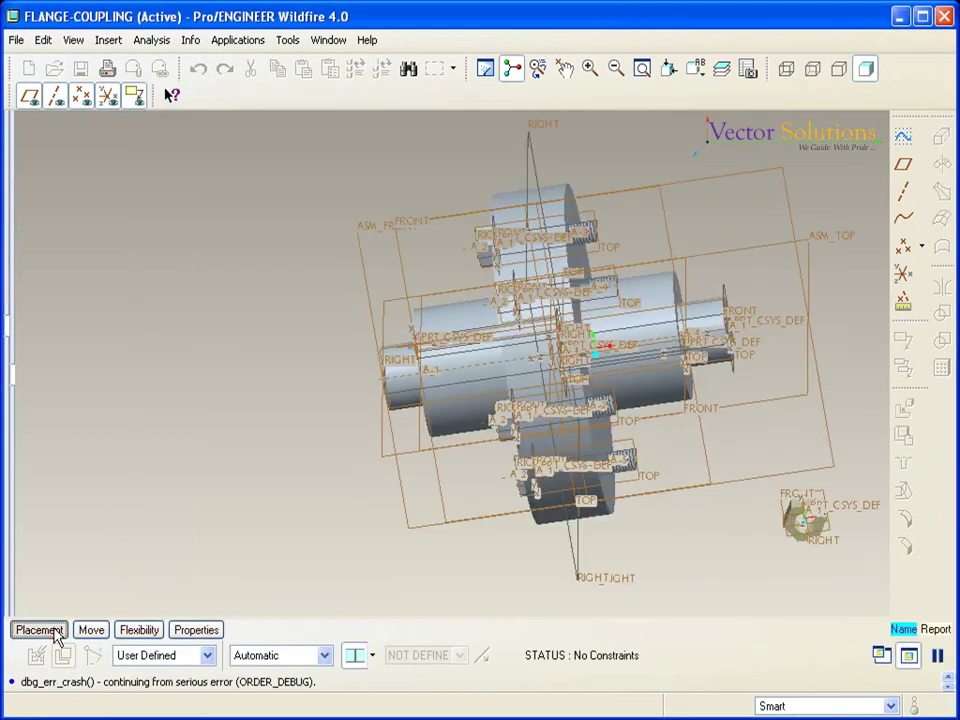
Mate the nut's face against the flange surface.
click(57, 637)
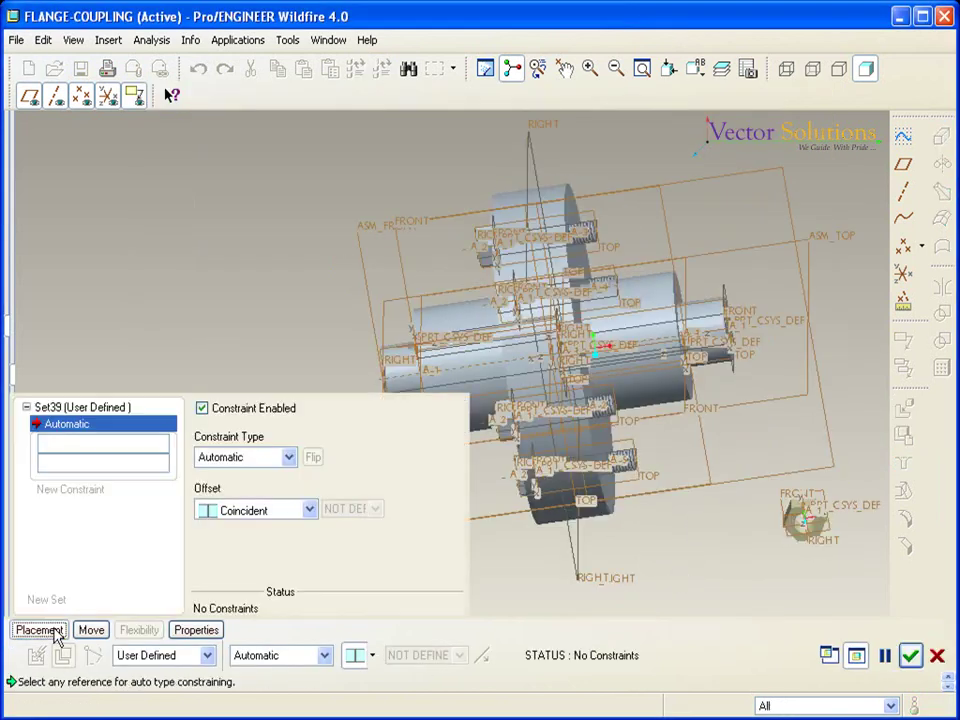
click(289, 458)
click(257, 508)
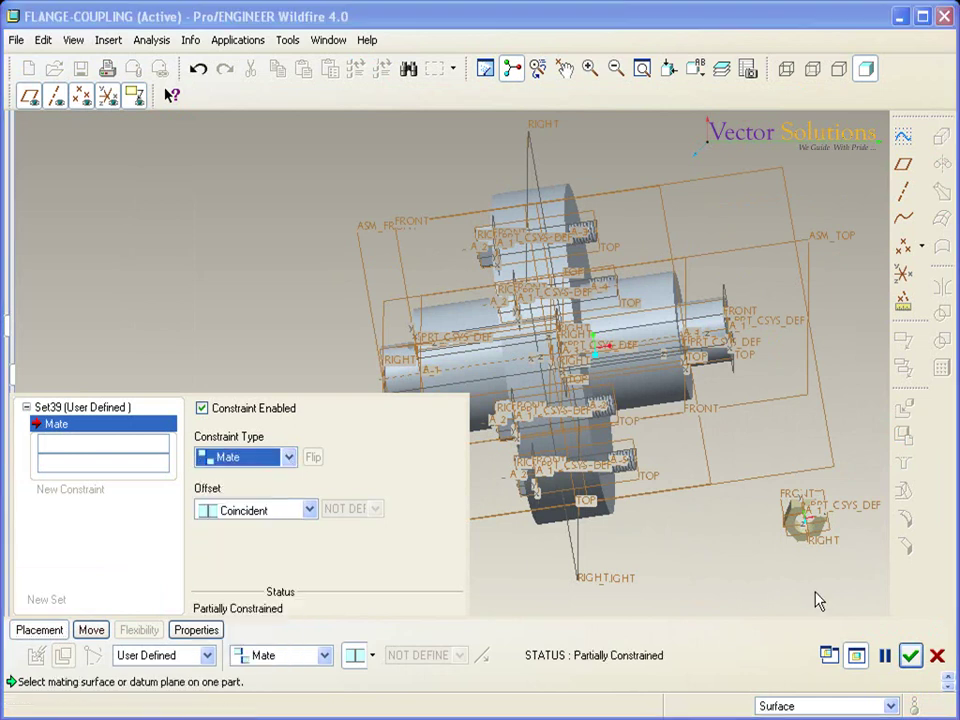
scroll(812, 592, down, 3)
click(772, 478)
mouse_move(806, 536)
middle_down()
mouse_move(664, 388)
mouse_move(568, 340)
middle_up()
click(510, 261)
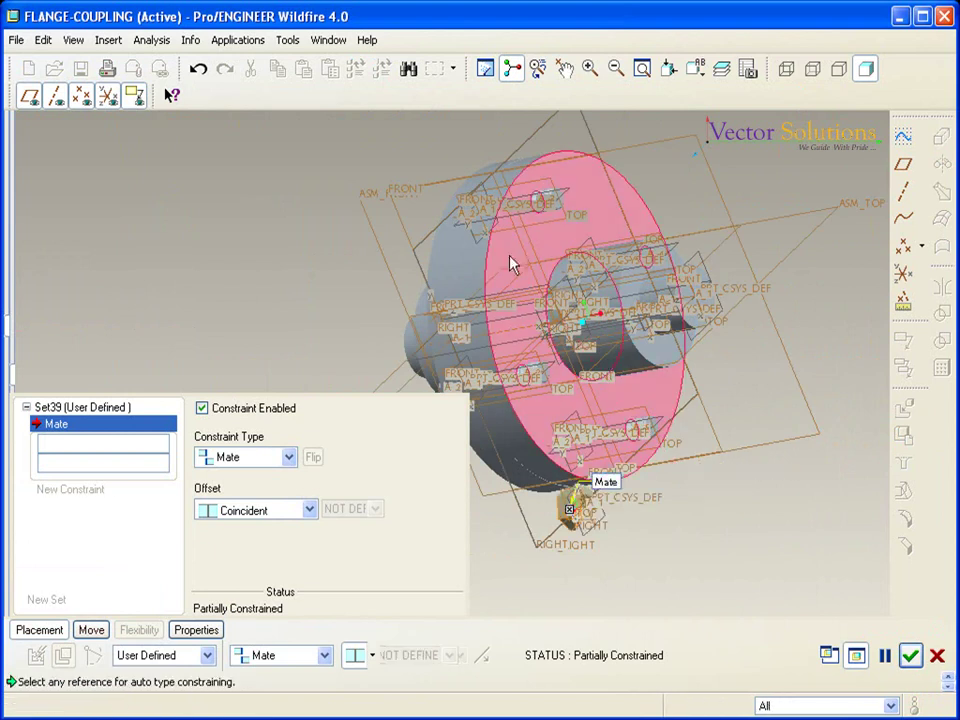
scroll(540, 535, down, 3)
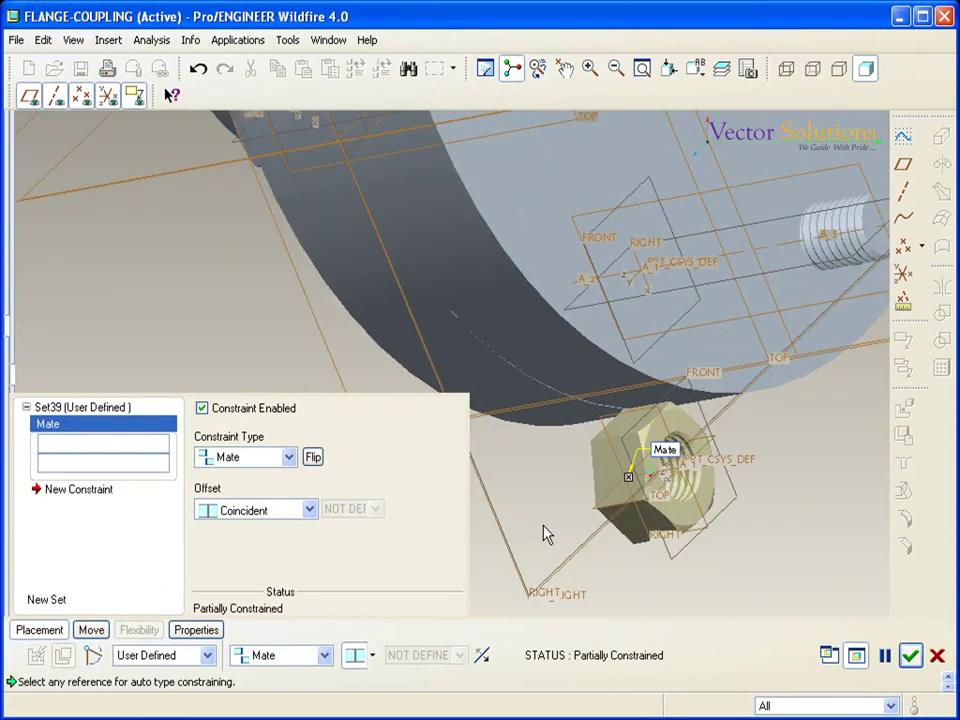
Align the nut's A_1 axis with the bolt's A_1 axis to finish placing the nut.
click(80, 490)
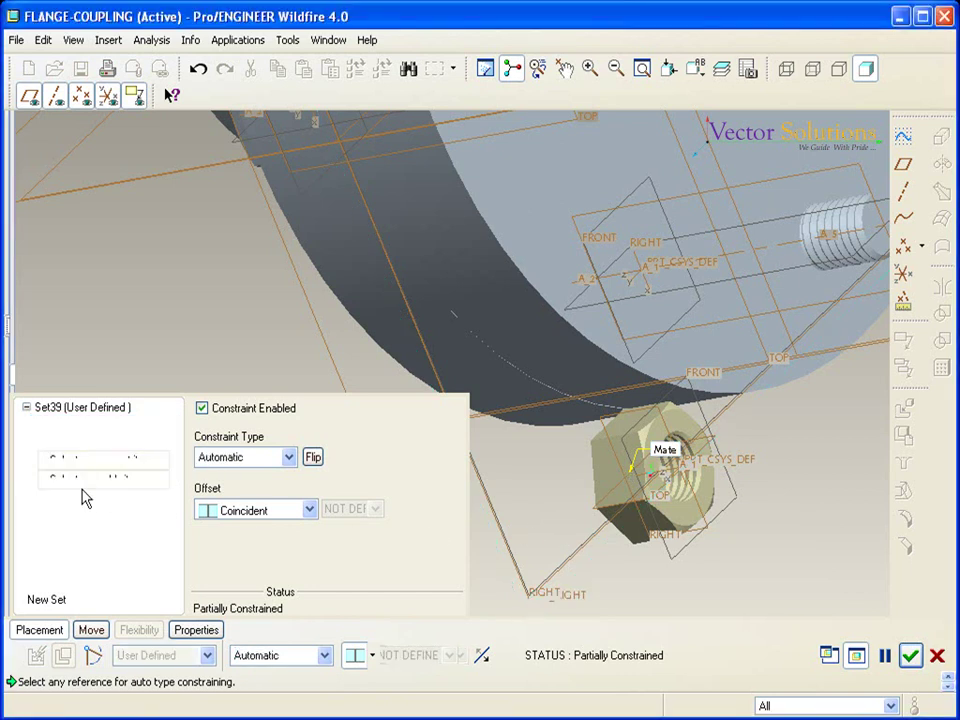
click(289, 458)
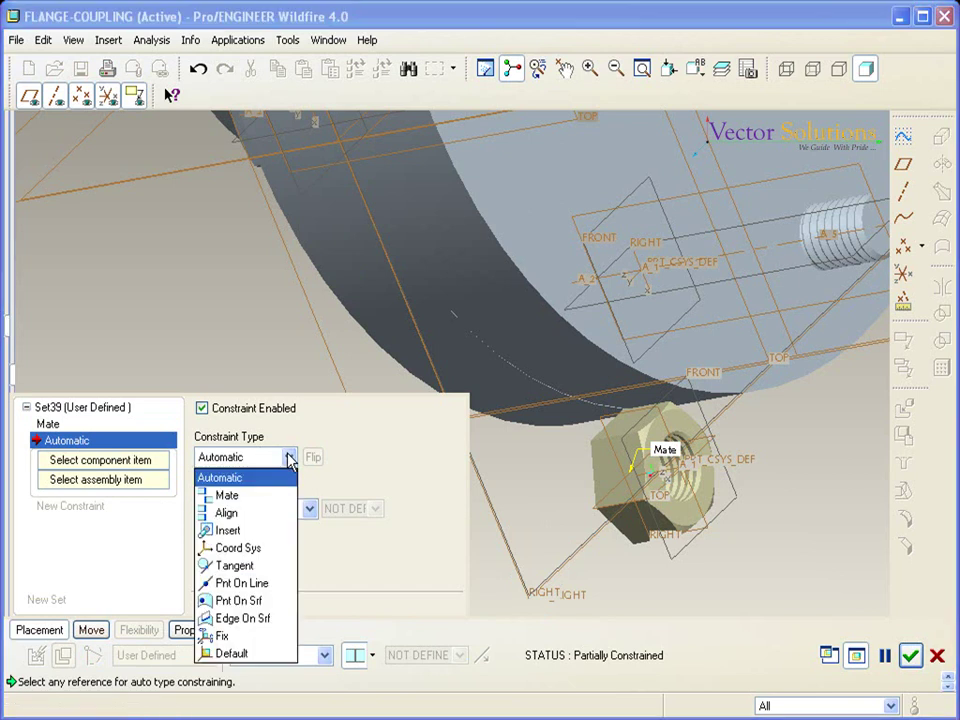
click(246, 512)
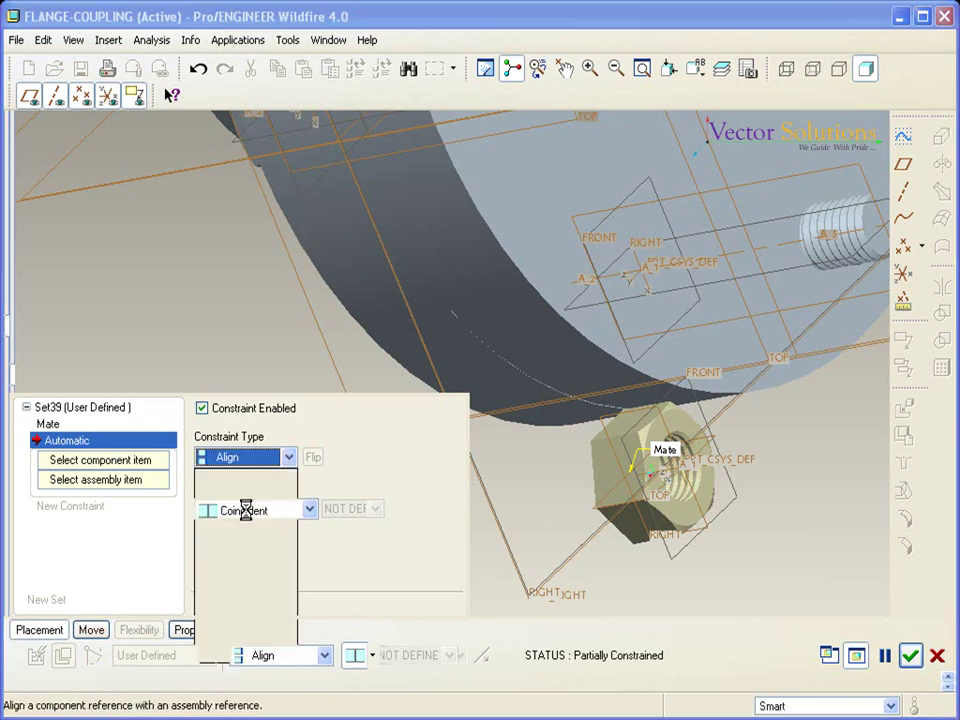
click(645, 487)
scroll(731, 543, down, 3)
scroll(717, 543, down, 3)
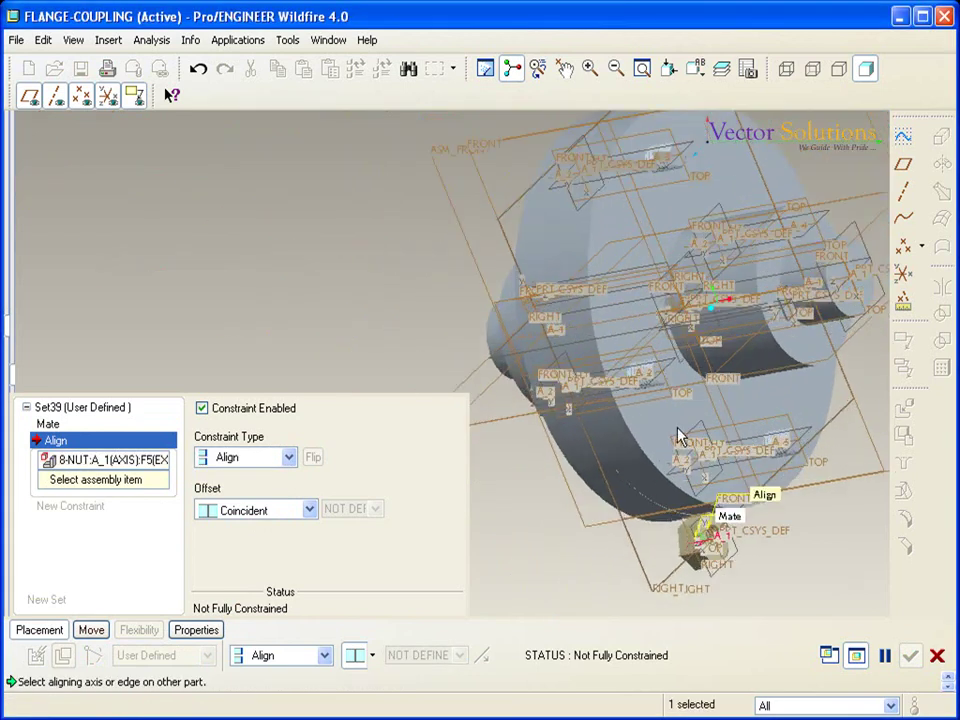
scroll(611, 381, up, 3)
scroll(594, 349, up, 3)
click(580, 324)
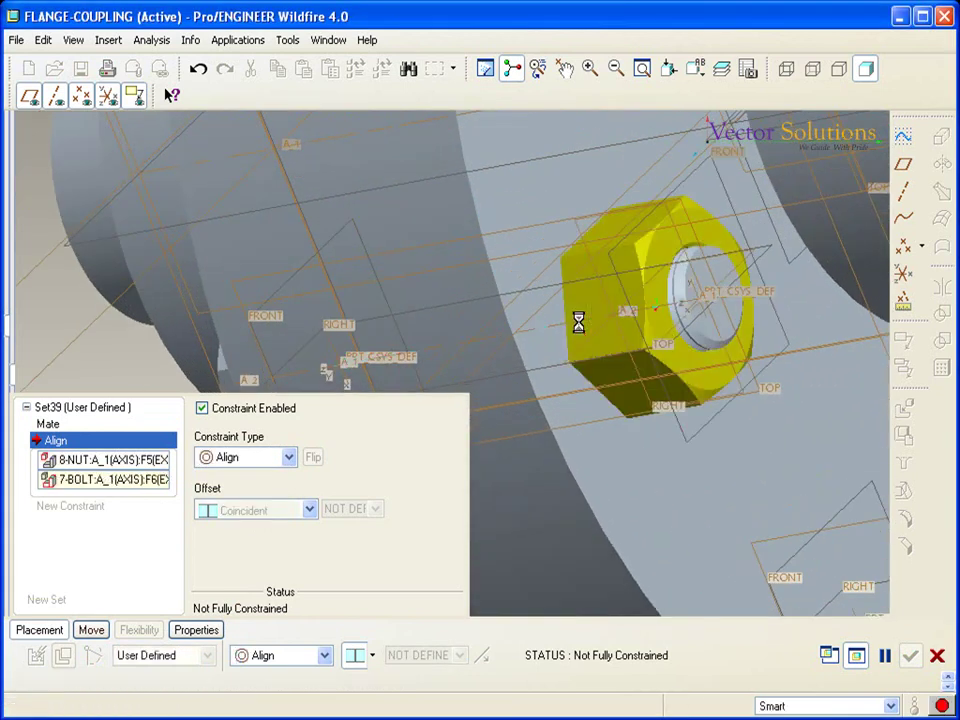
scroll(566, 330, down, 3)
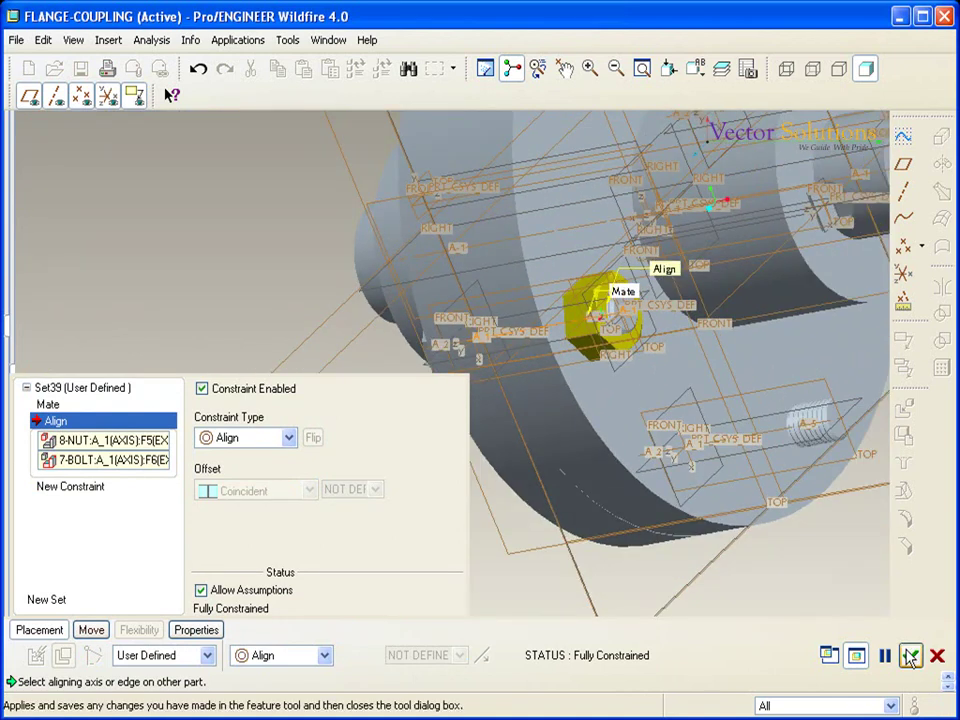
click(910, 655)
key(ctrl+d)
middle_drag(493, 508, 497, 508)
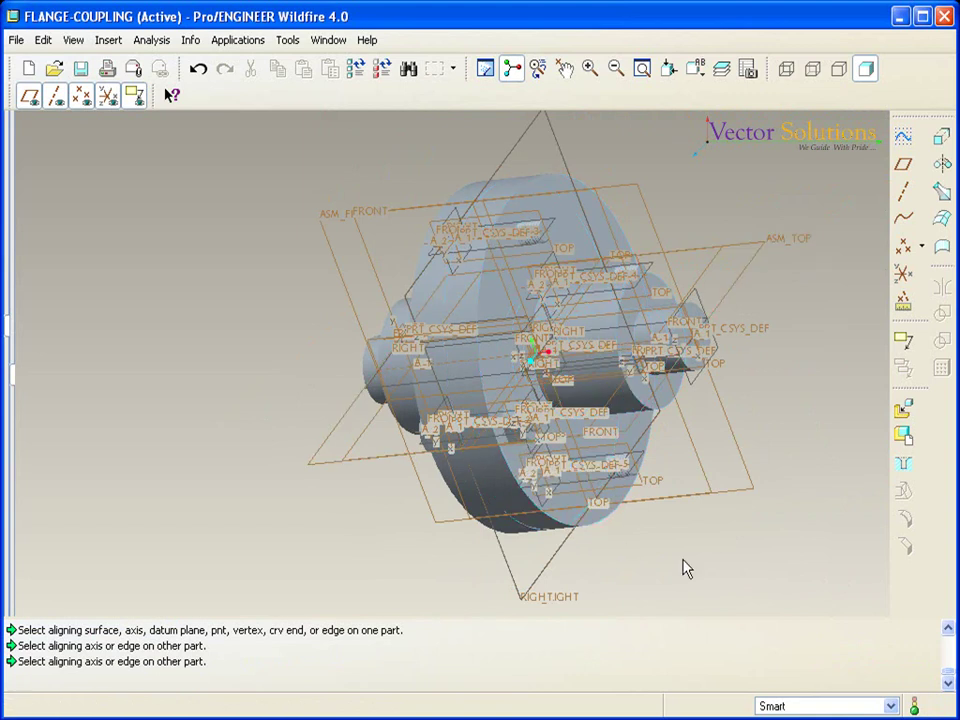
Reference-pattern the placed nut onto all bolts around the flange bolt circle.
click(521, 424)
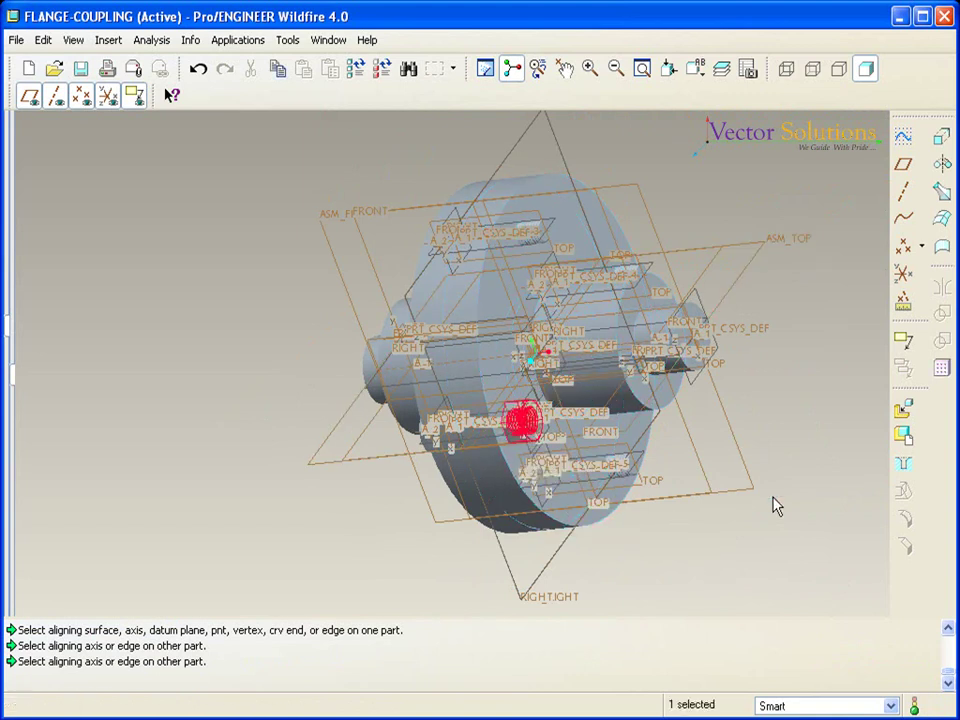
click(941, 372)
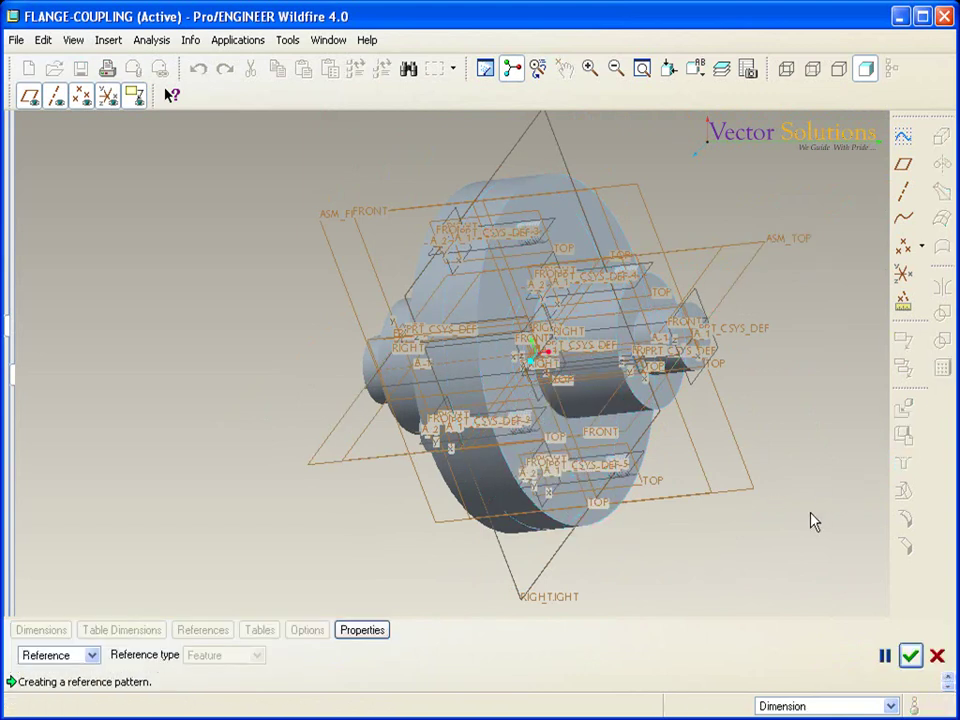
click(911, 654)
mouse_move(799, 508)
middle_down()
mouse_move(782, 507)
mouse_move(778, 521)
mouse_move(821, 525)
mouse_move(834, 540)
mouse_move(760, 470)
middle_up()
scroll(589, 380, up, 2)
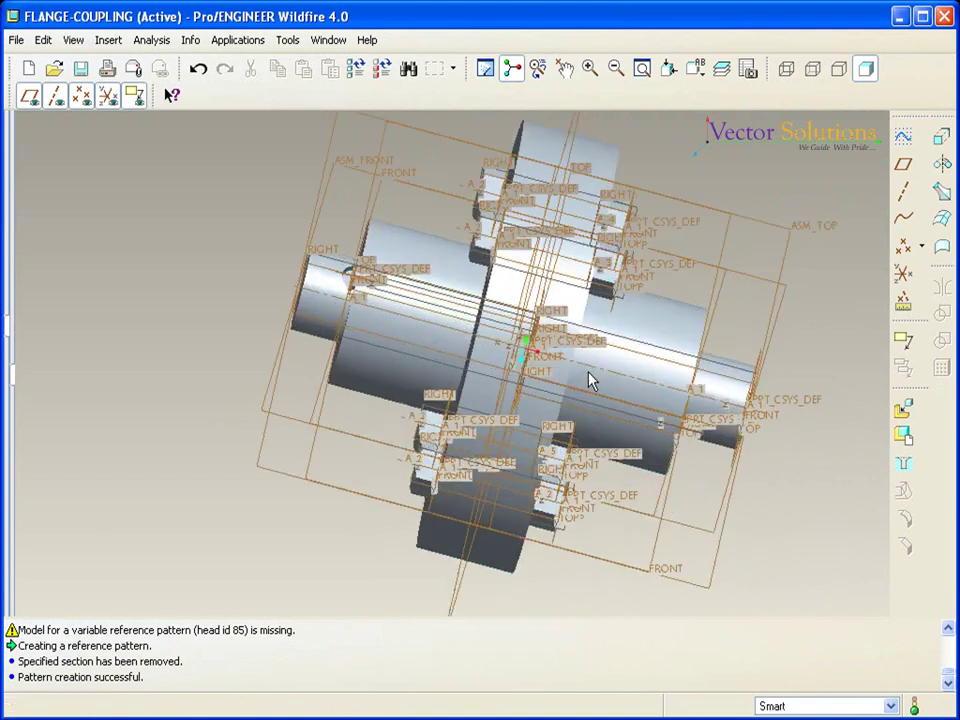
Render the finished flange coupling model through View > Render Window.
middle_drag(630, 352, 619, 343)
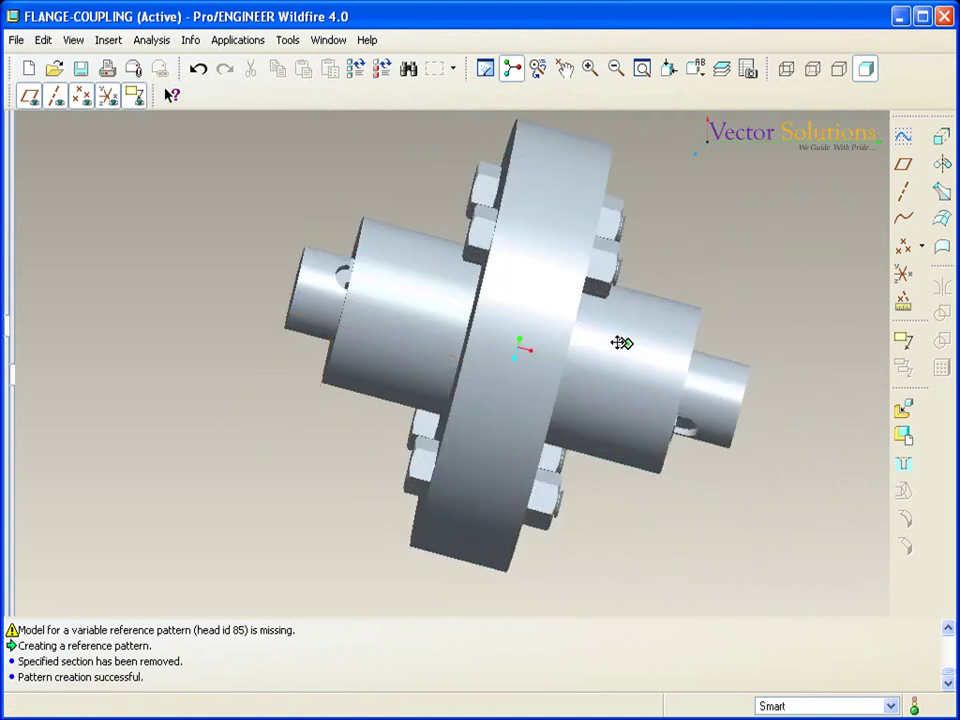
click(68, 48)
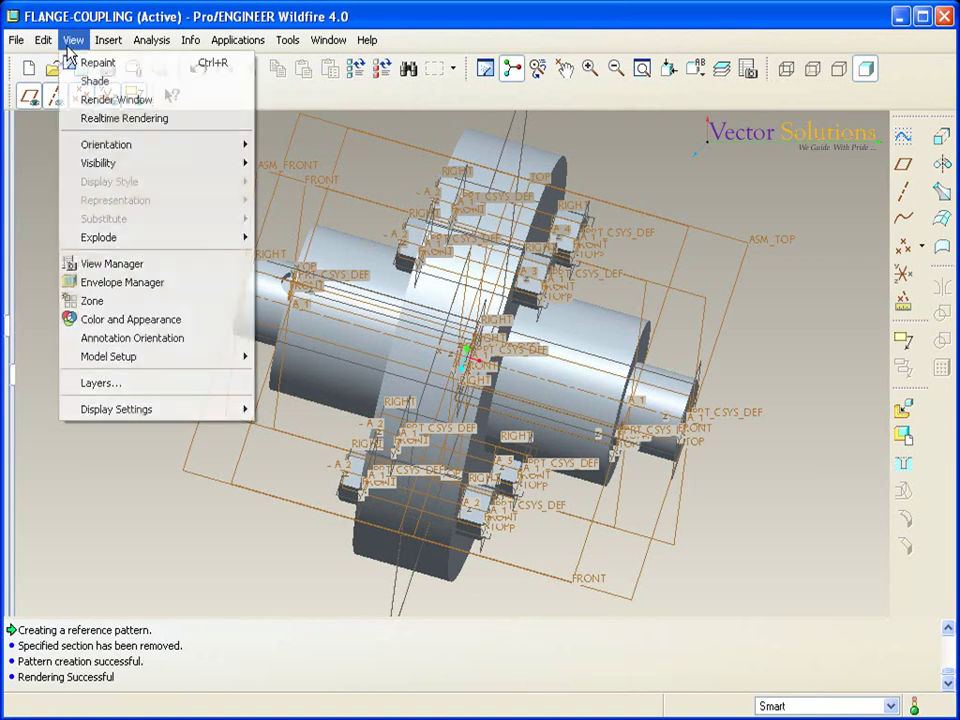
click(74, 101)
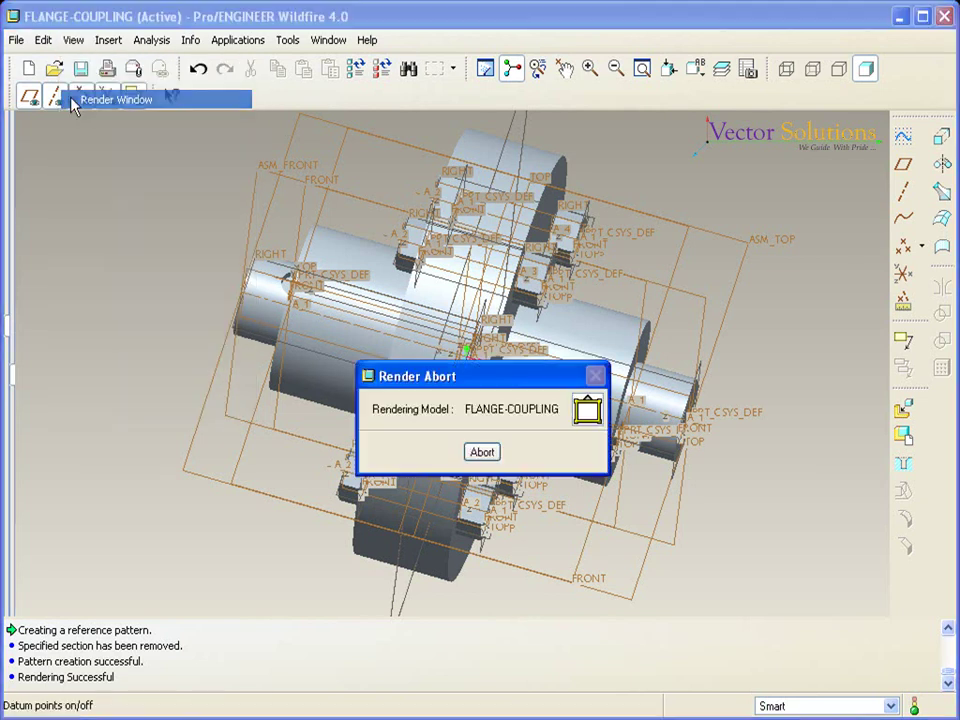